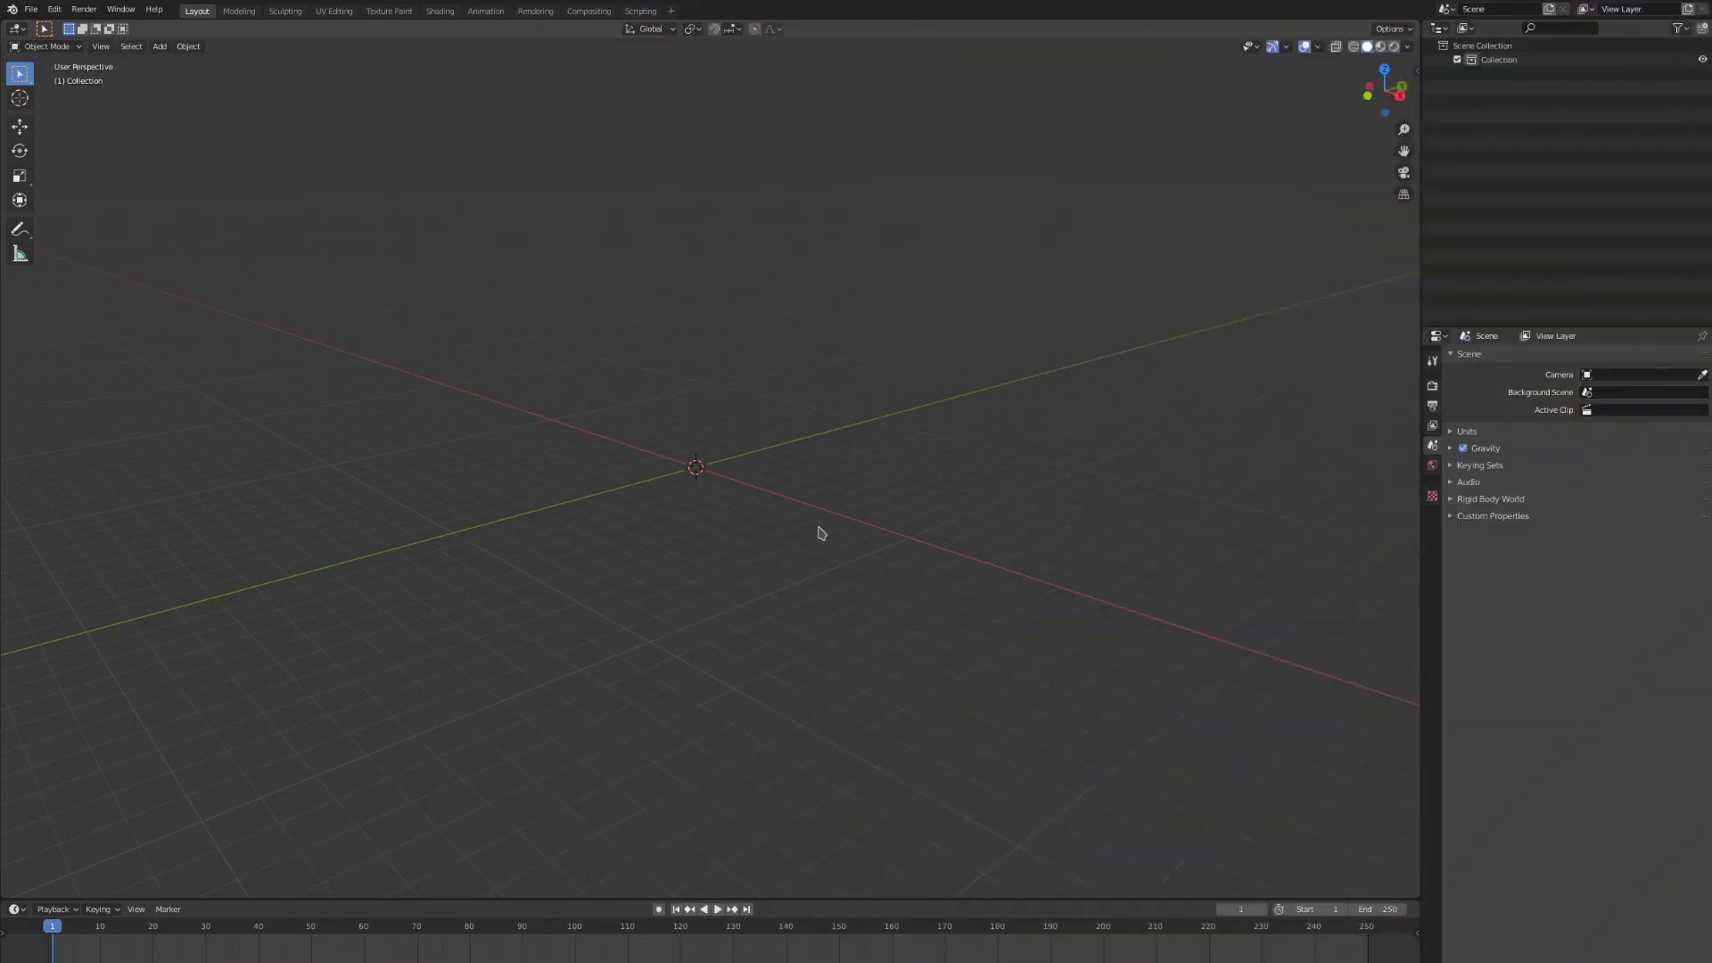
Step: Add a cube to the scene
key(shift+a)
click(857, 545)
middle_drag(847, 551, 809, 653)
scroll(809, 654, up, 3)
Step: In Edit Mode, enlarge the cube, then narrow it along the X axis
key(Tab)
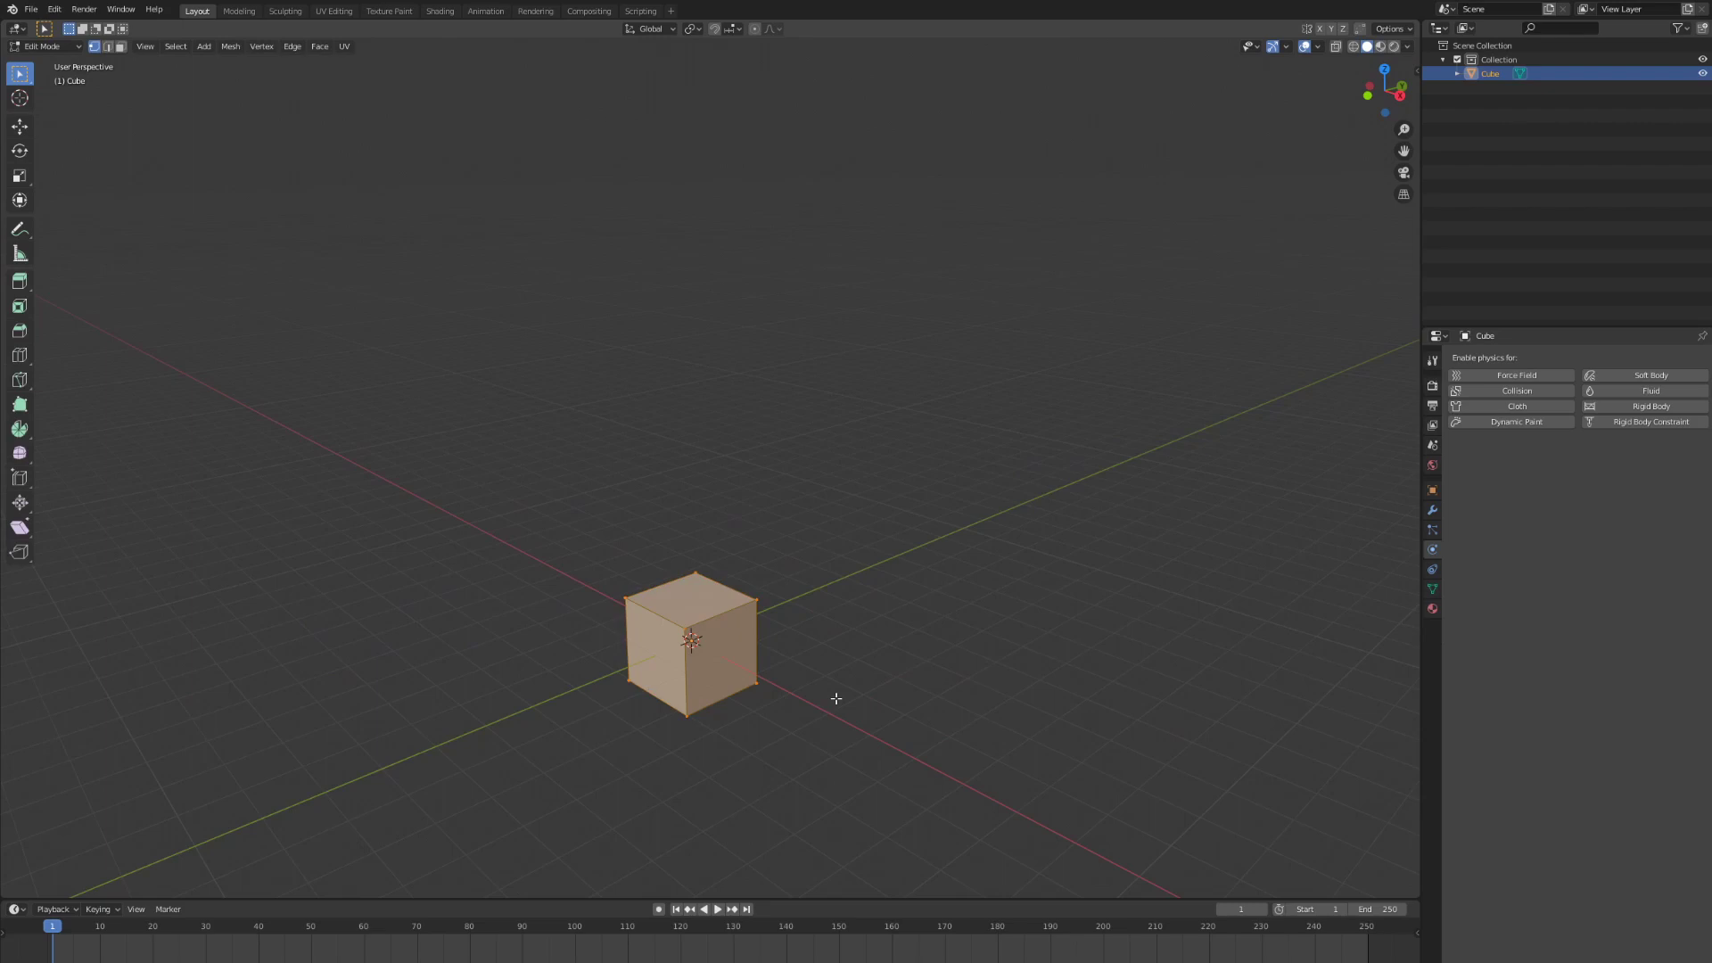
key(s)
click(1159, 695)
scroll(1094, 687, down, 4)
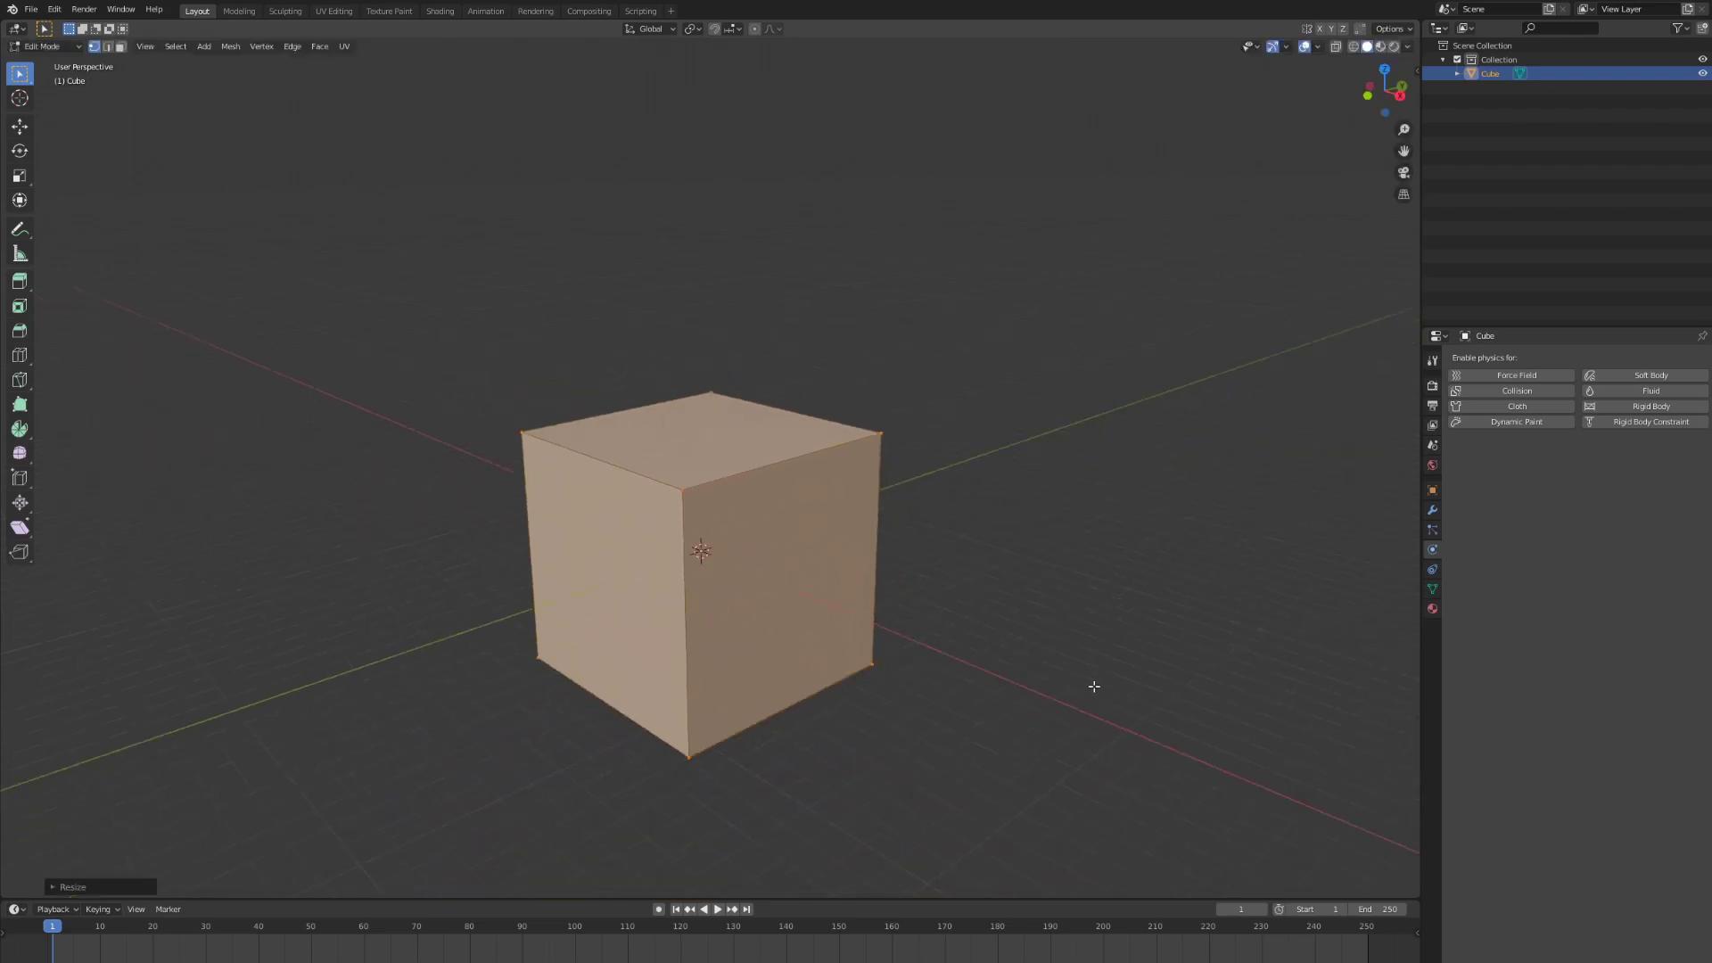
middle_drag(1094, 687, 1119, 692)
key(s)
key(x)
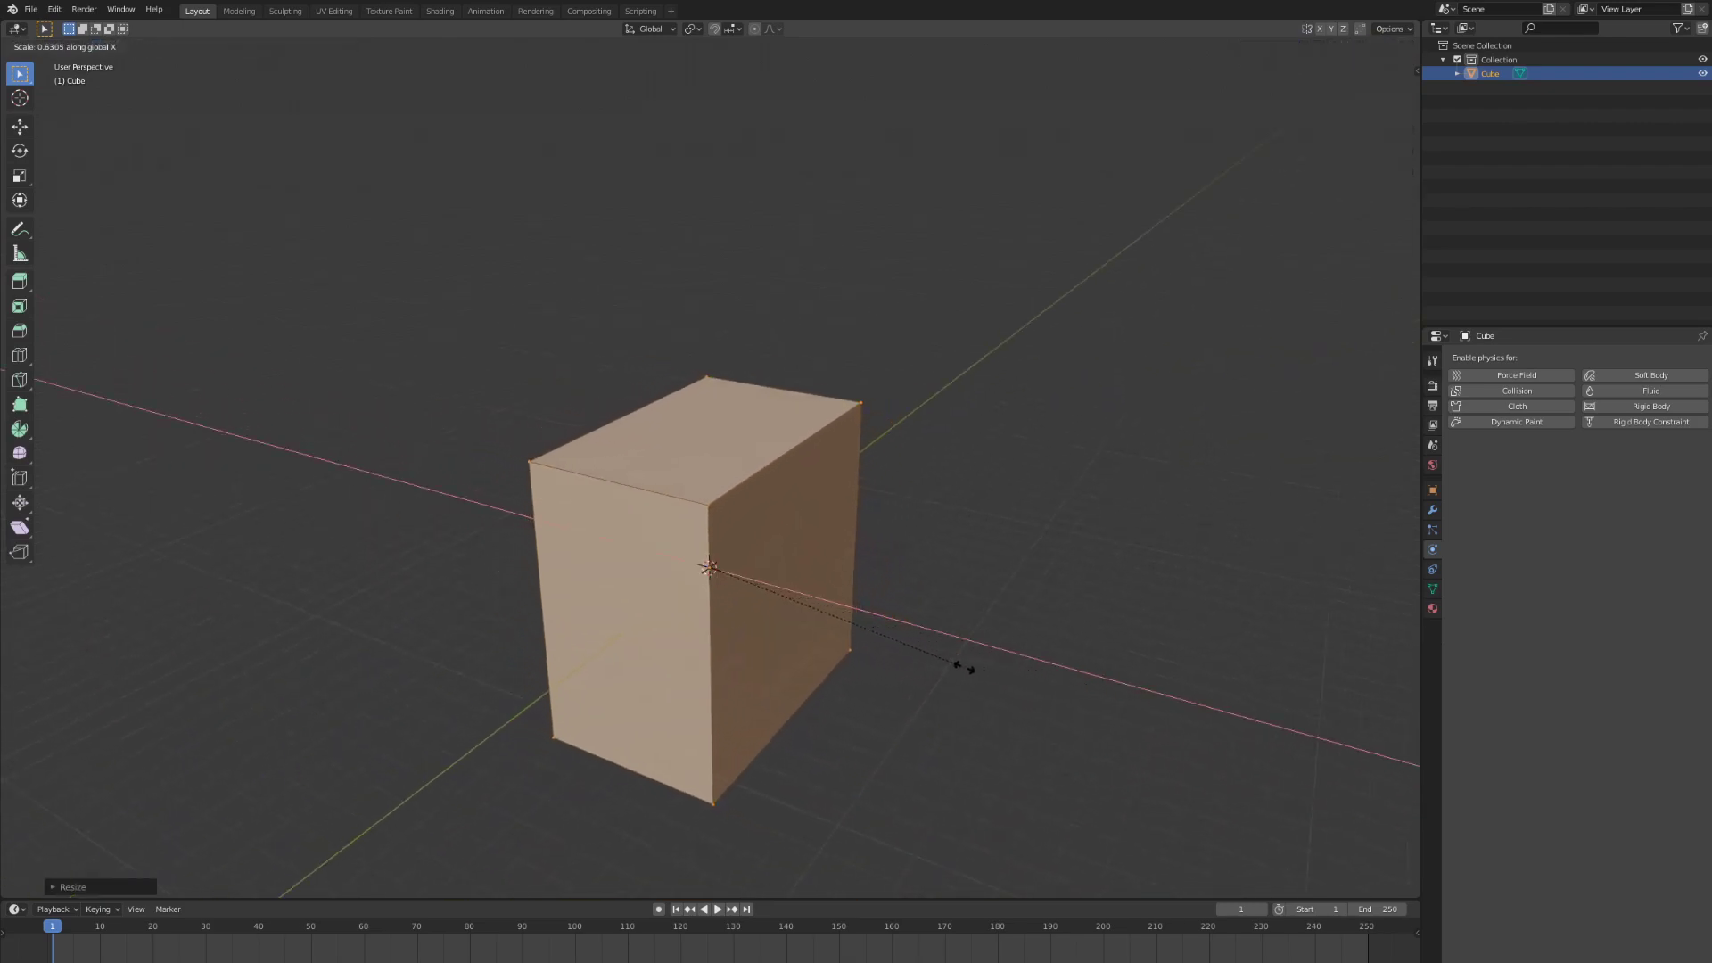
click(963, 667)
key(Tab)
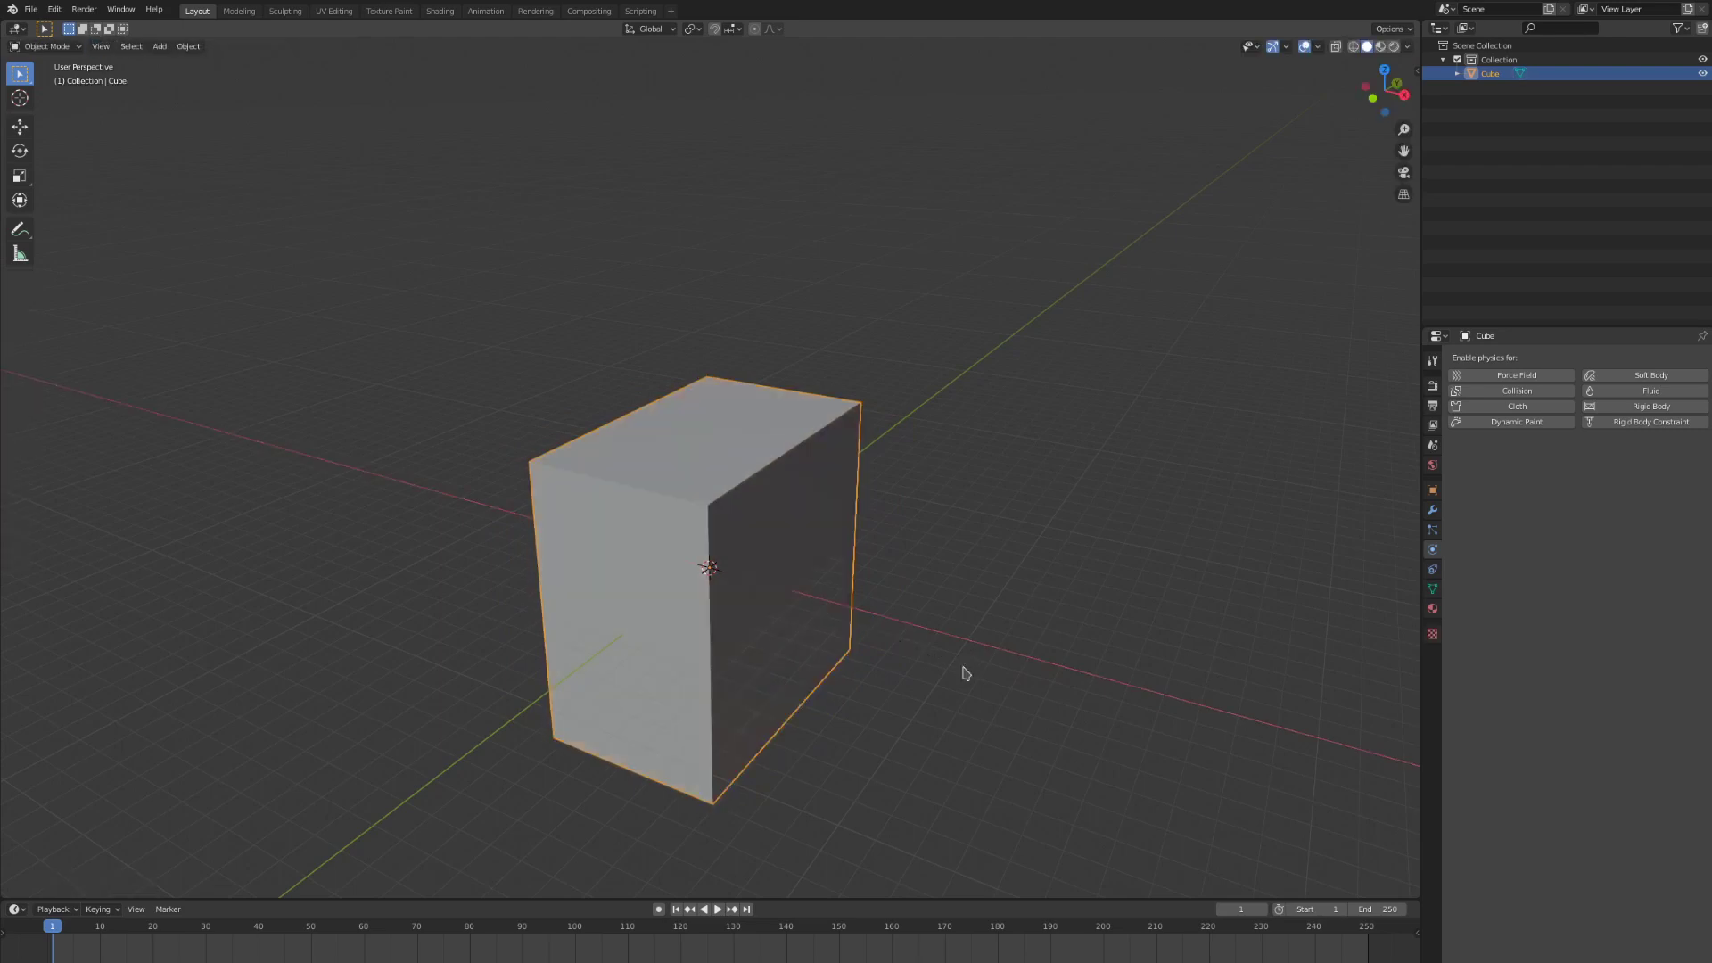
Step: Set the origin to Center of Mass (Surface) and enable Fluid physics on the cube
key(F3)
text(Set Origin)
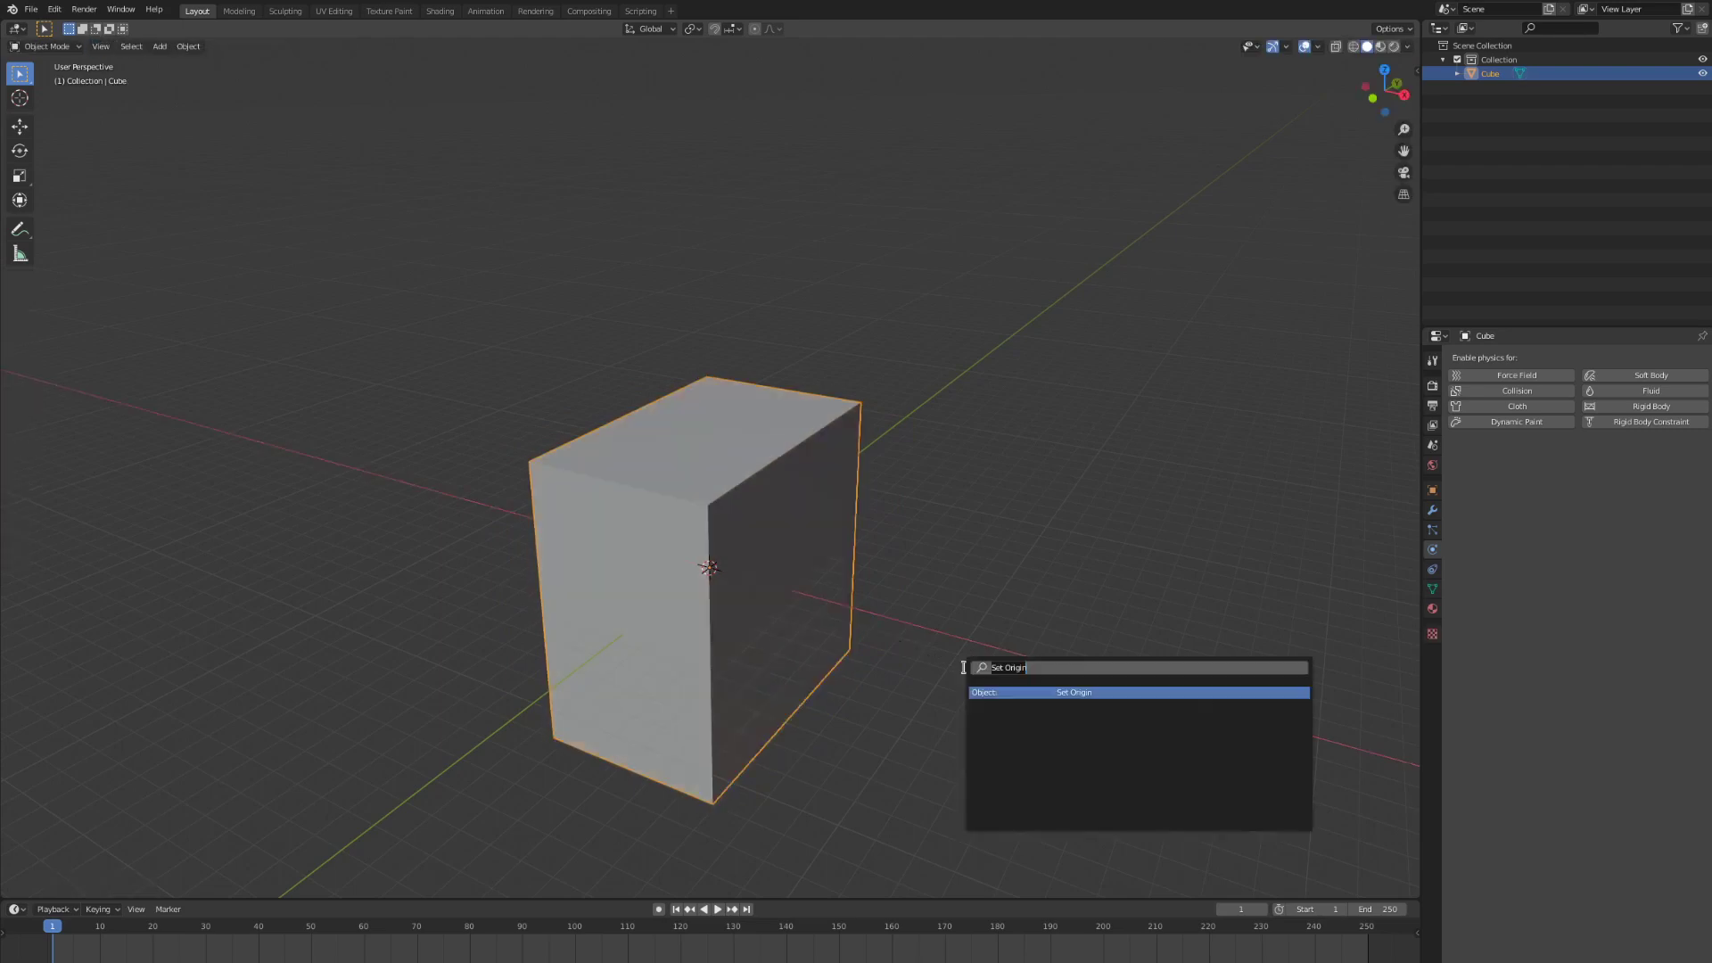
key(Return)
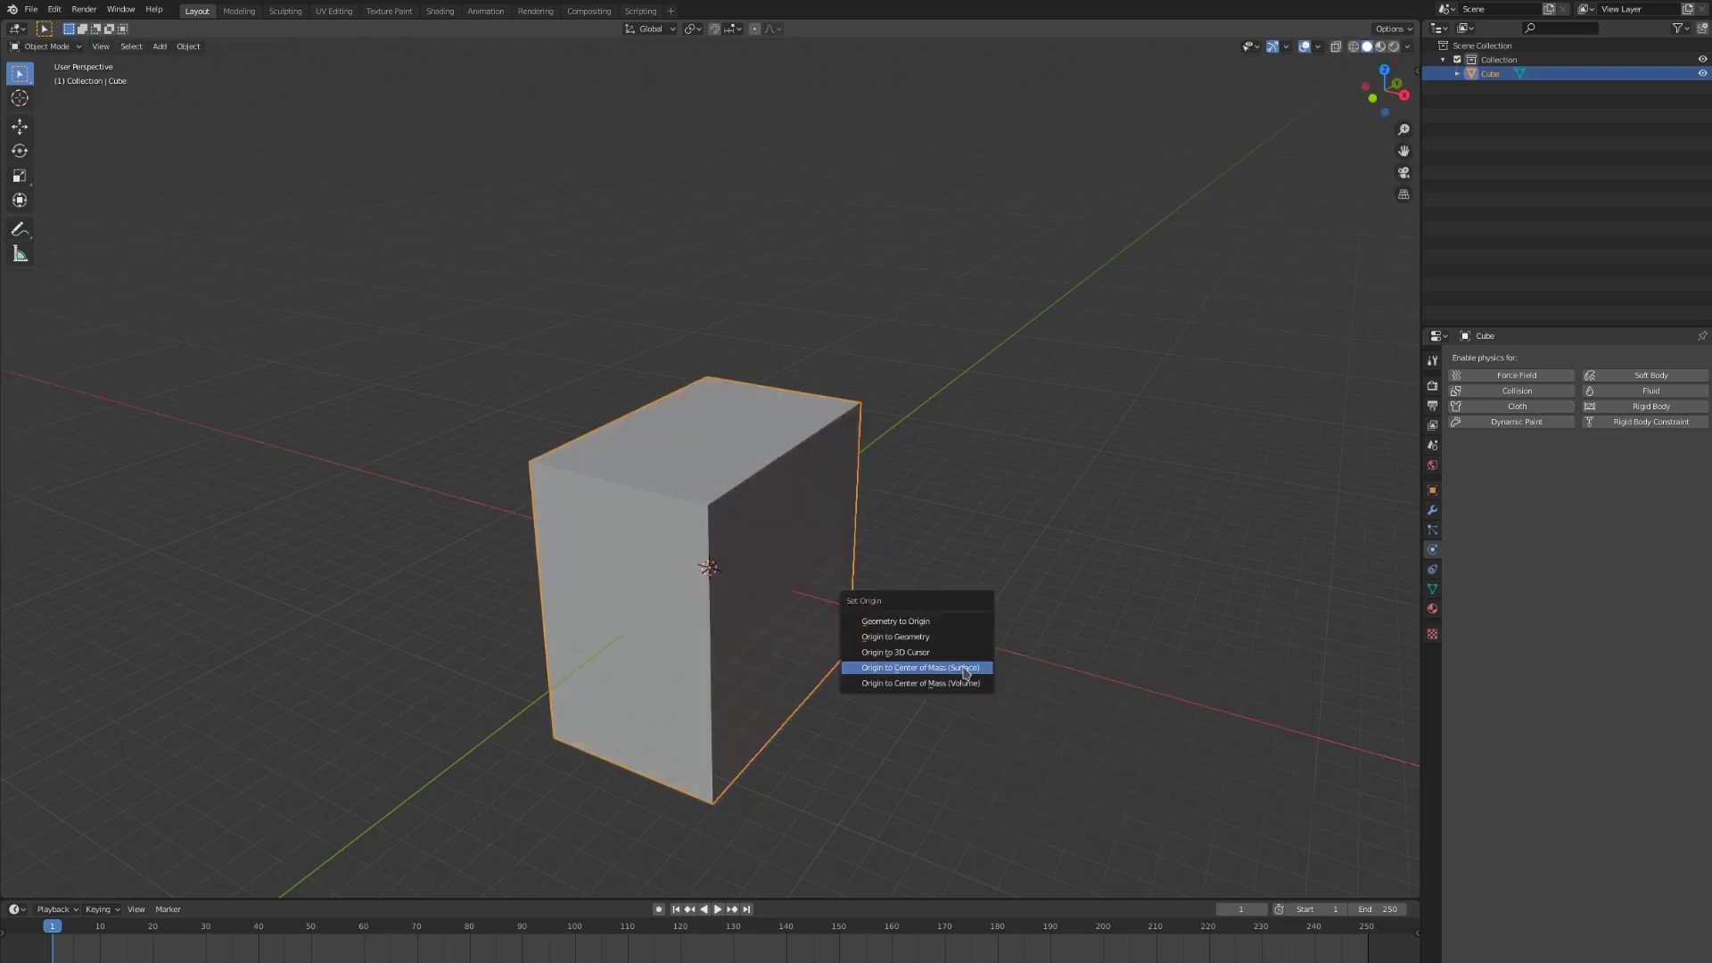
click(967, 684)
middle_drag(967, 684, 848, 642)
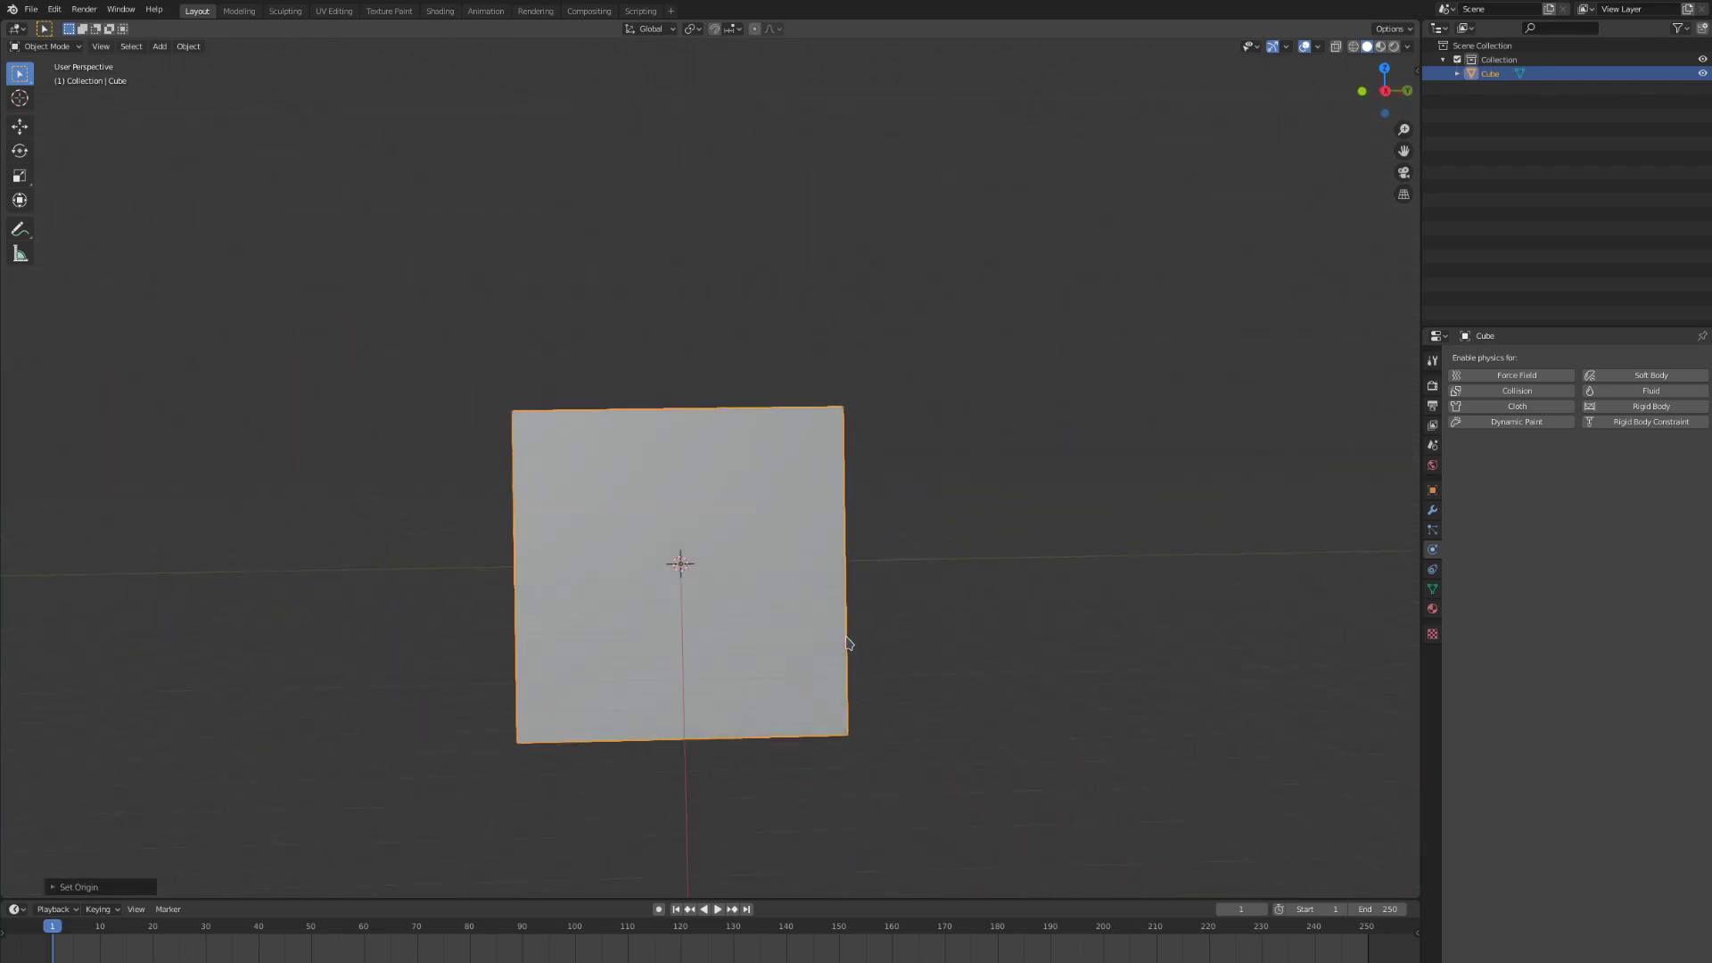
click(1636, 390)
click(1637, 463)
Step: Make the cube a Domain and raise it along Z
click(1613, 498)
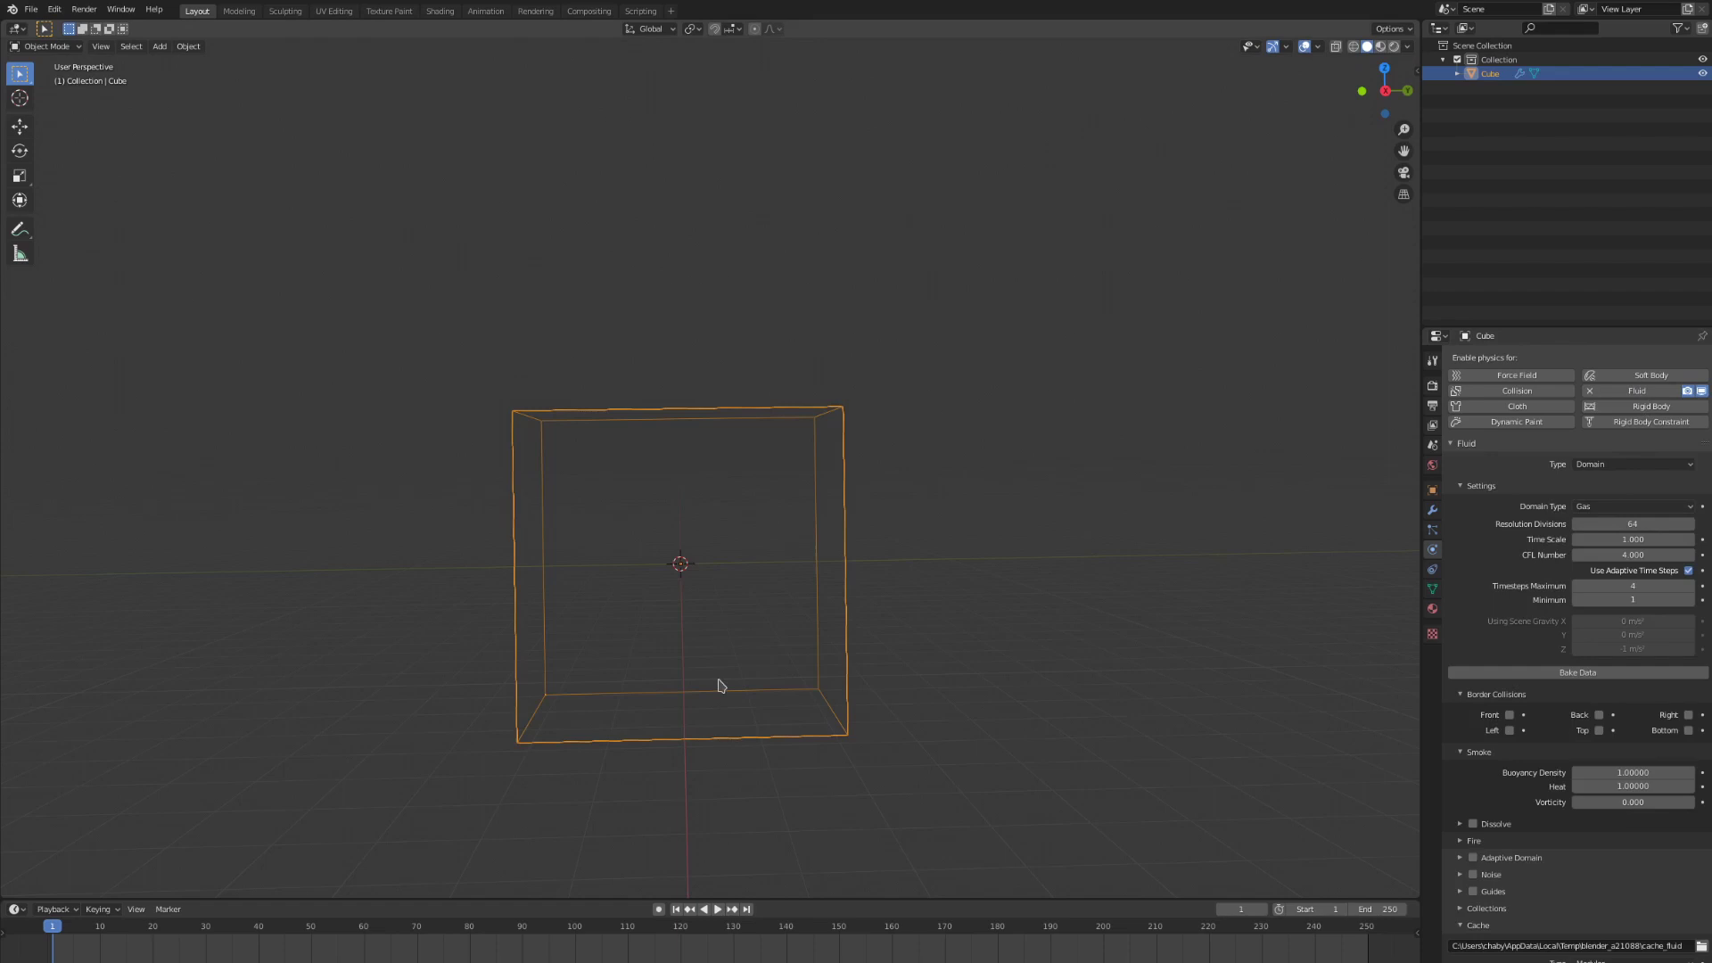
middle_drag(718, 680, 726, 707)
key(g)
key(z)
click(742, 545)
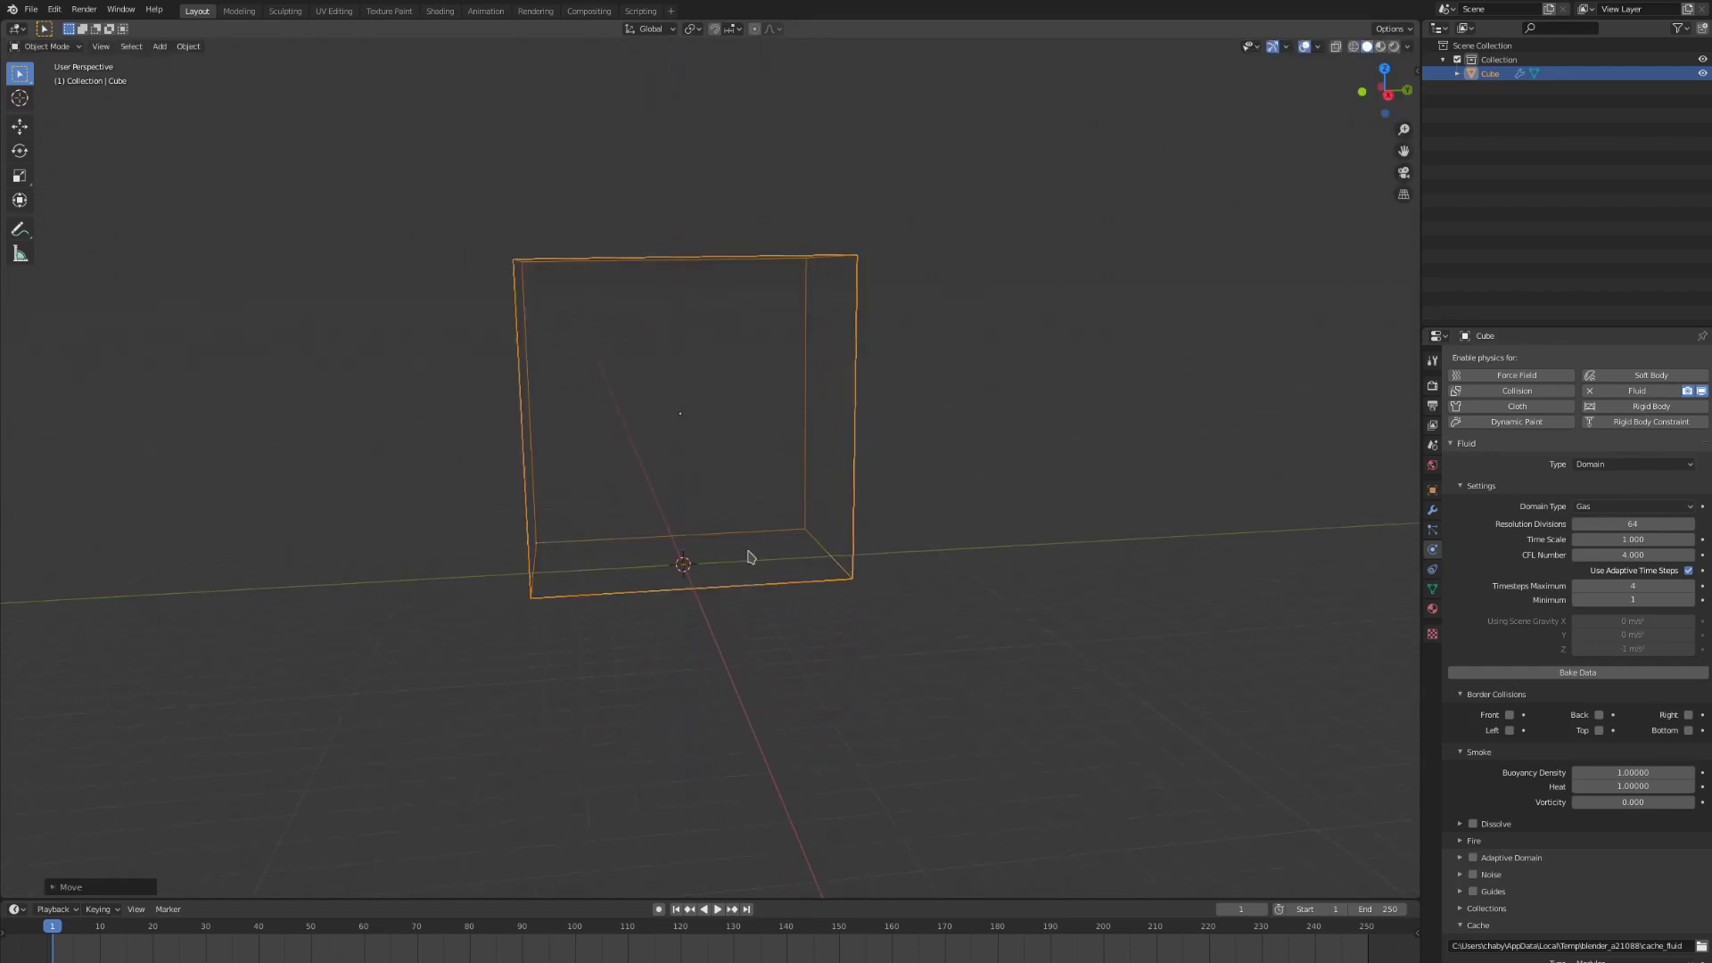
Step: Add a NURBS circle and move it up along Z
key(shift+a)
mouse_move(747, 570)
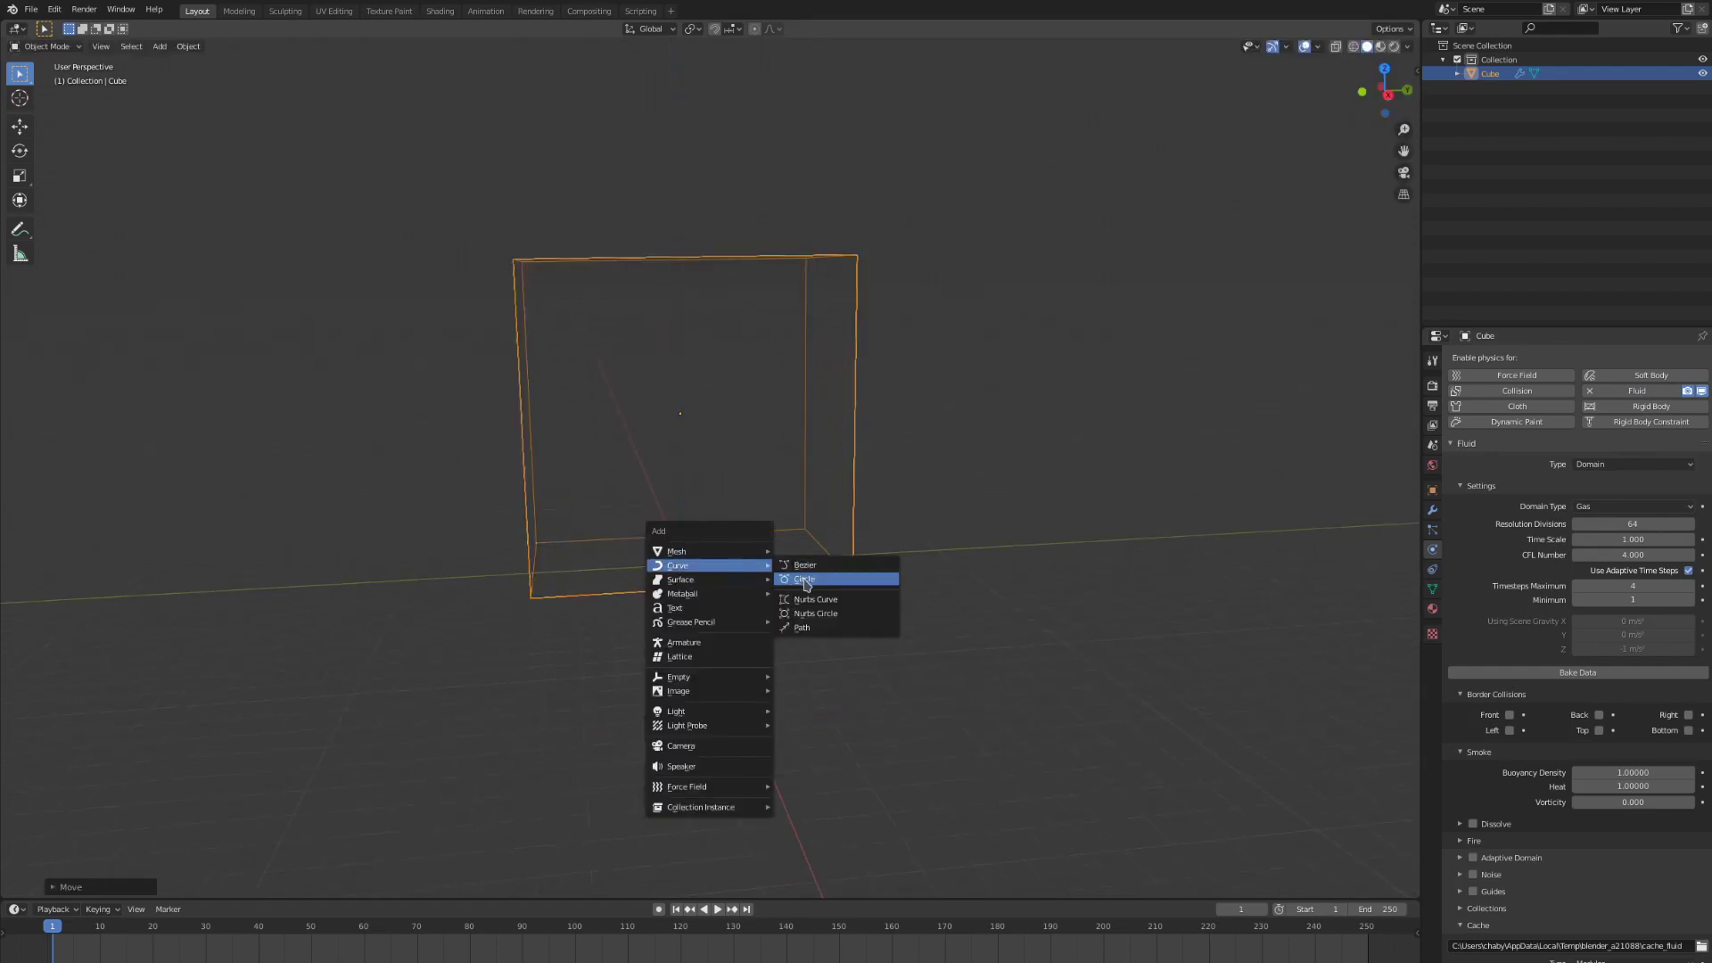
click(813, 614)
key(g)
key(z)
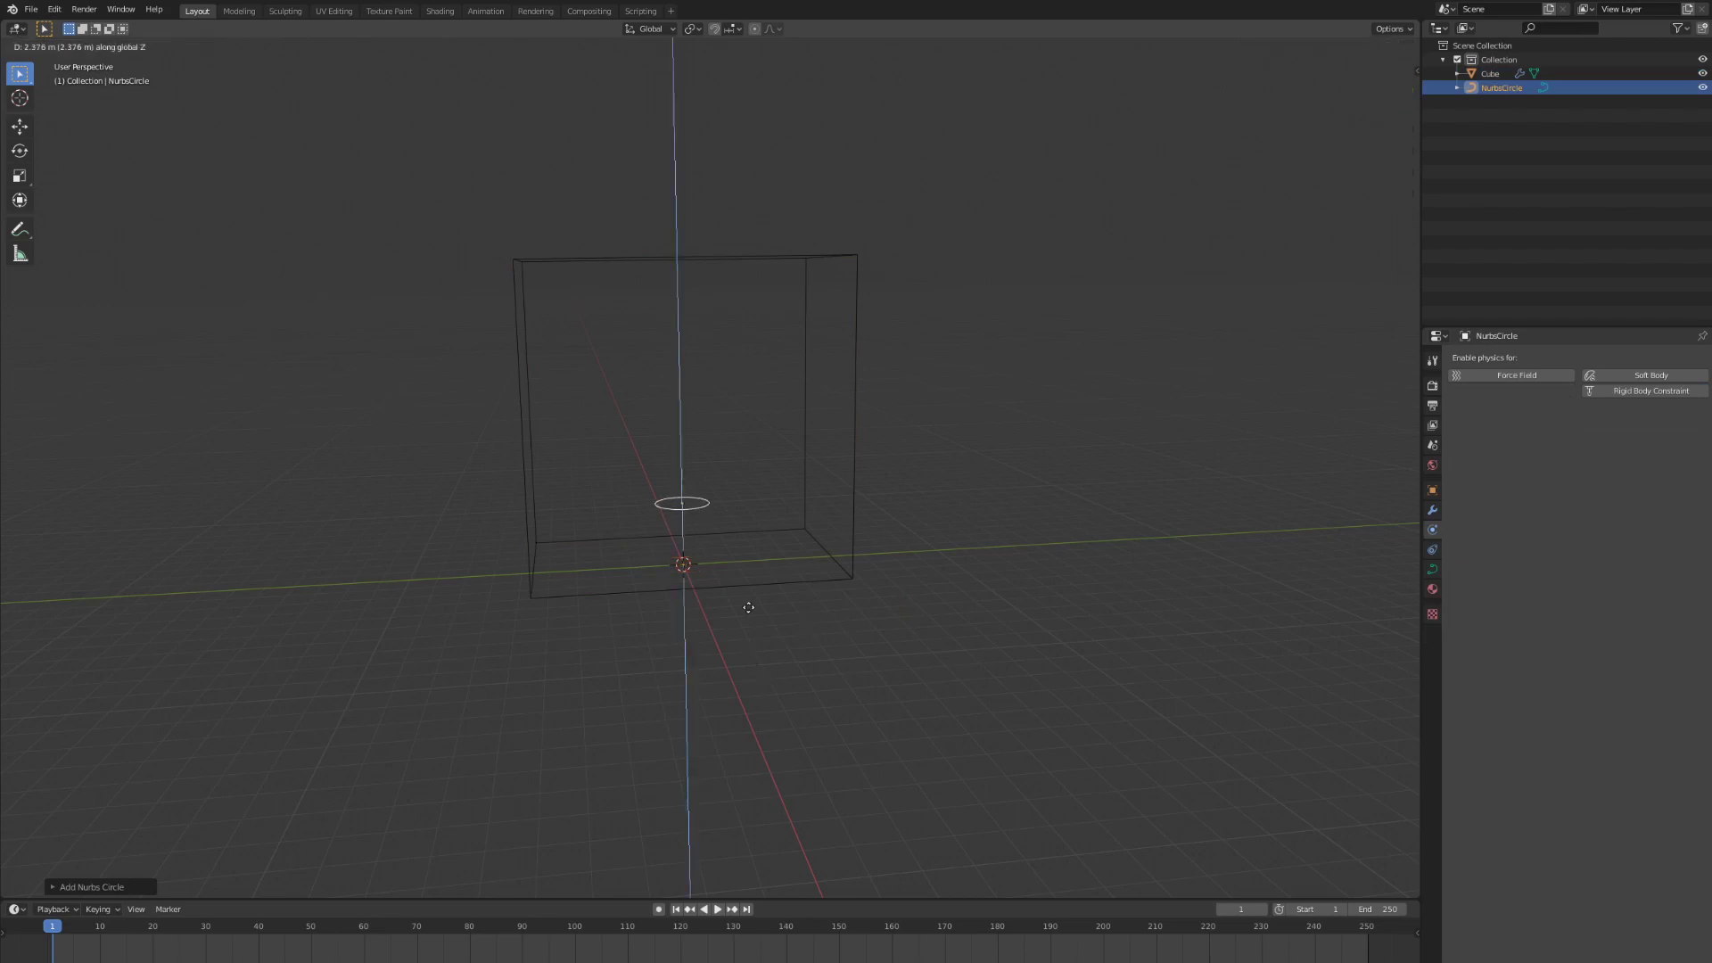
click(745, 572)
Step: Rotate the circle 90° on Y, enlarge and raise it, then apply its location
text(ry90)
key(Return)
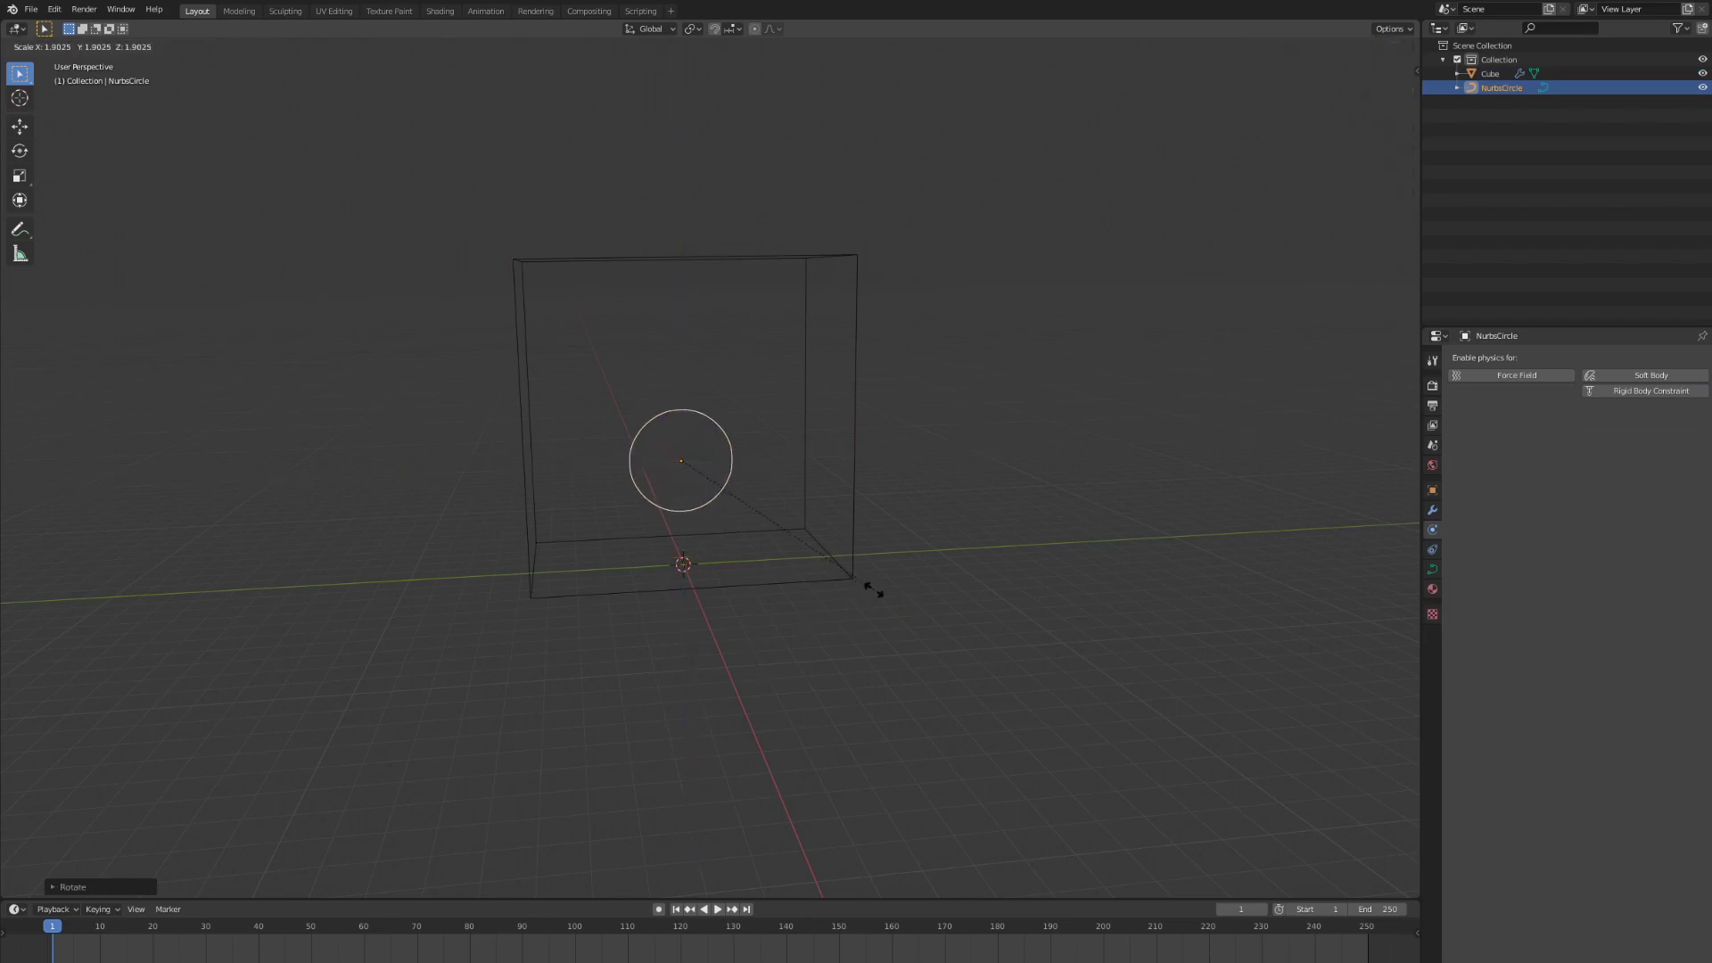
click(928, 620)
middle_drag(929, 620, 902, 612)
key(g)
key(z)
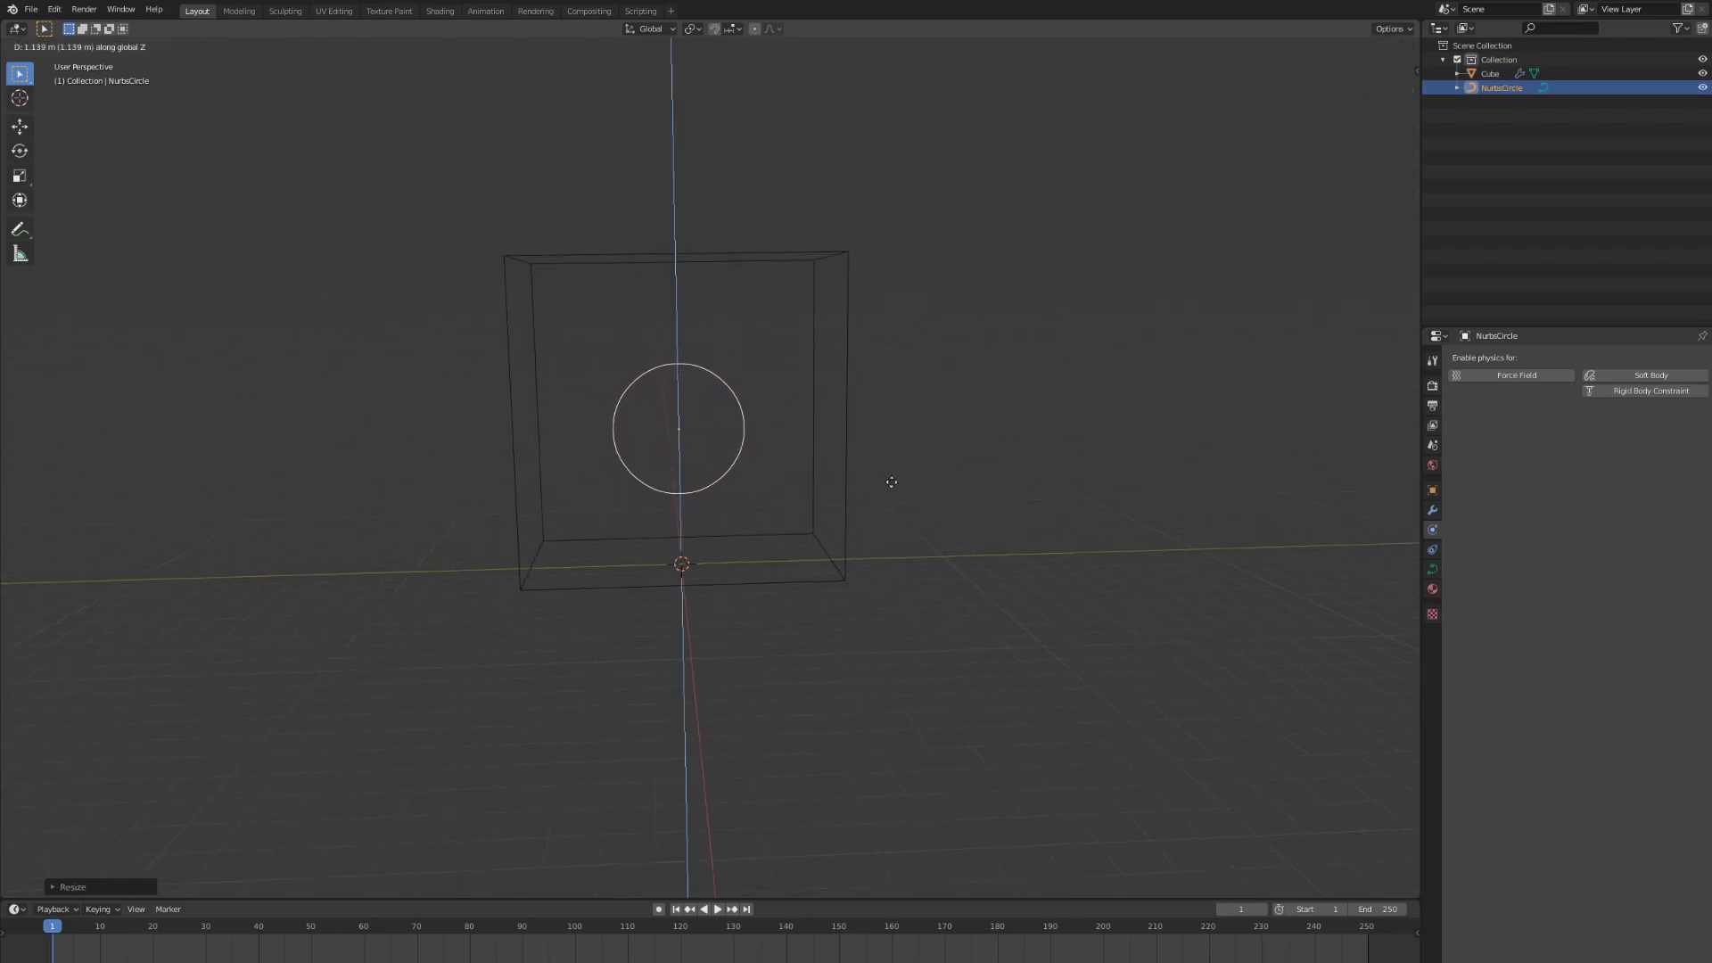
click(891, 479)
key(ctrl+a)
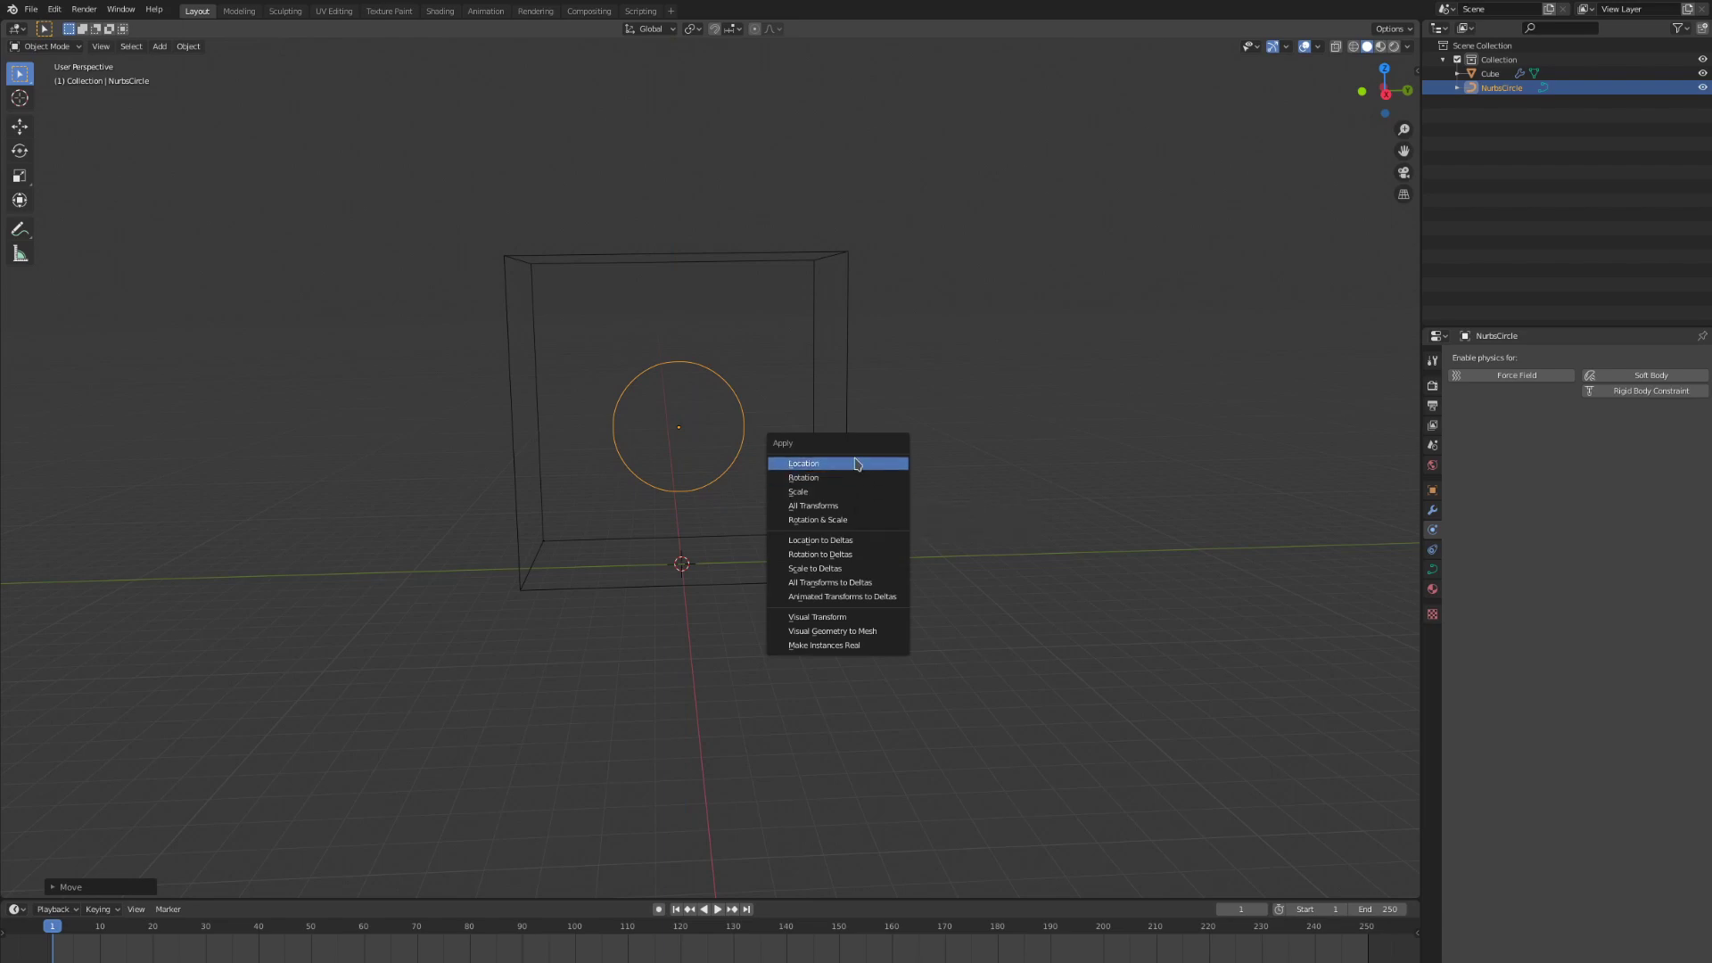
click(862, 463)
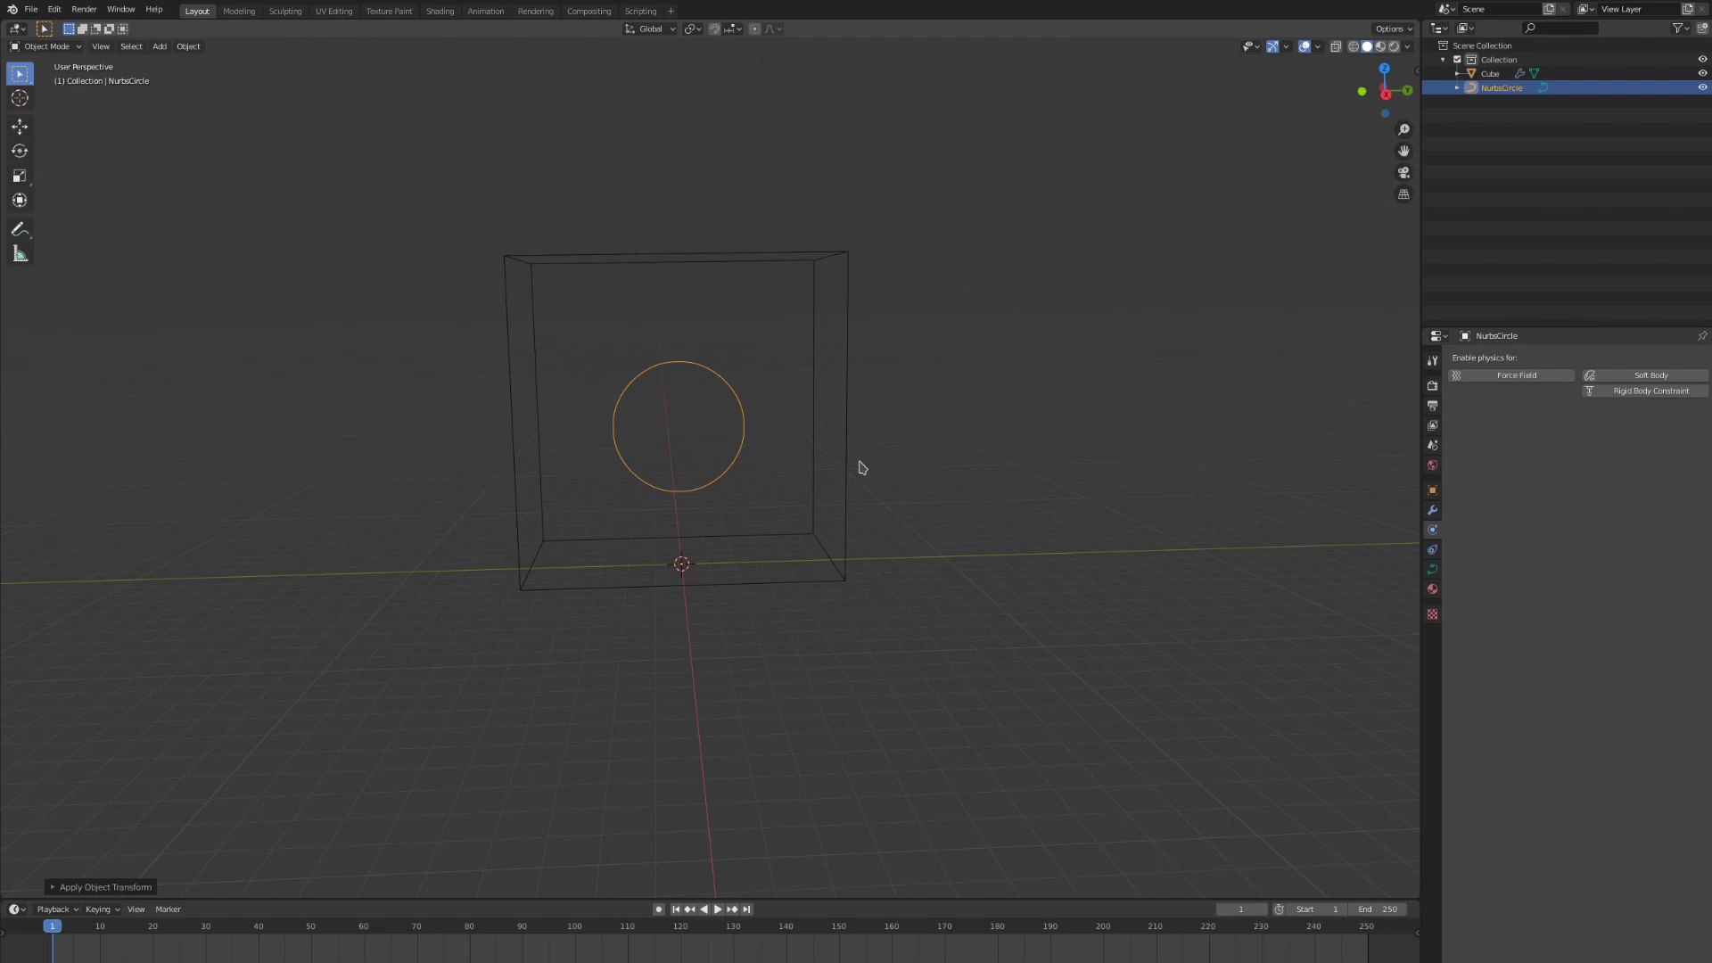
Step: Add a cylinder to the scene
key(shift+a)
mouse_move(842, 451)
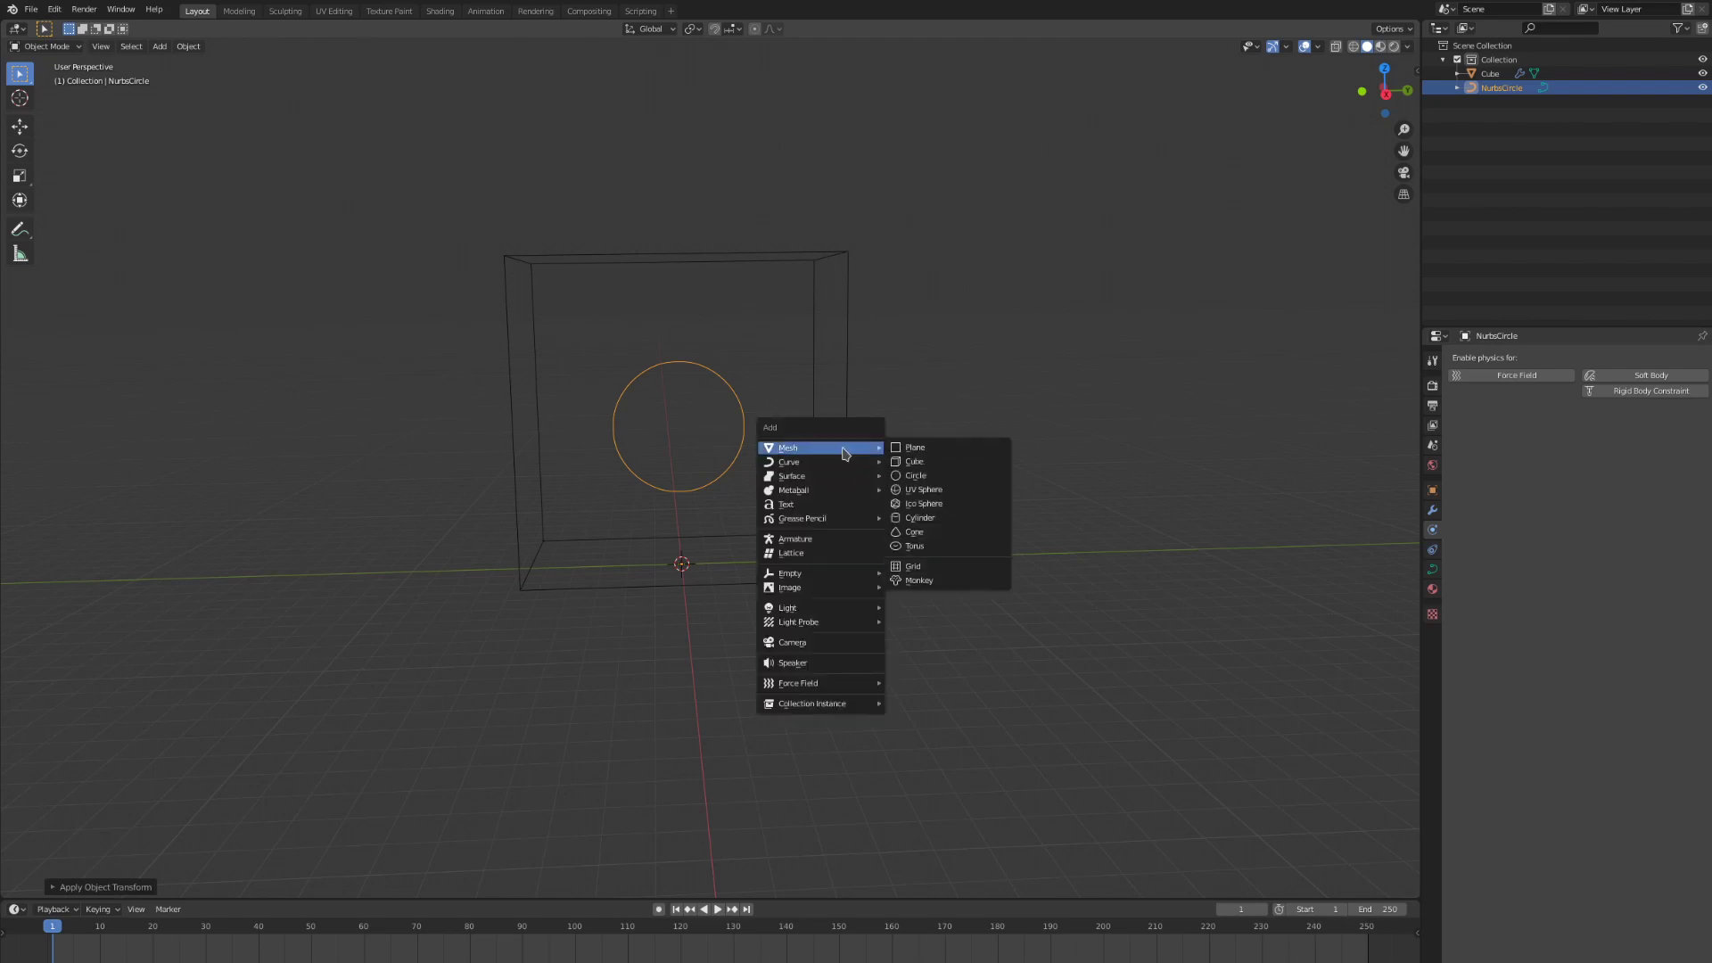
click(937, 518)
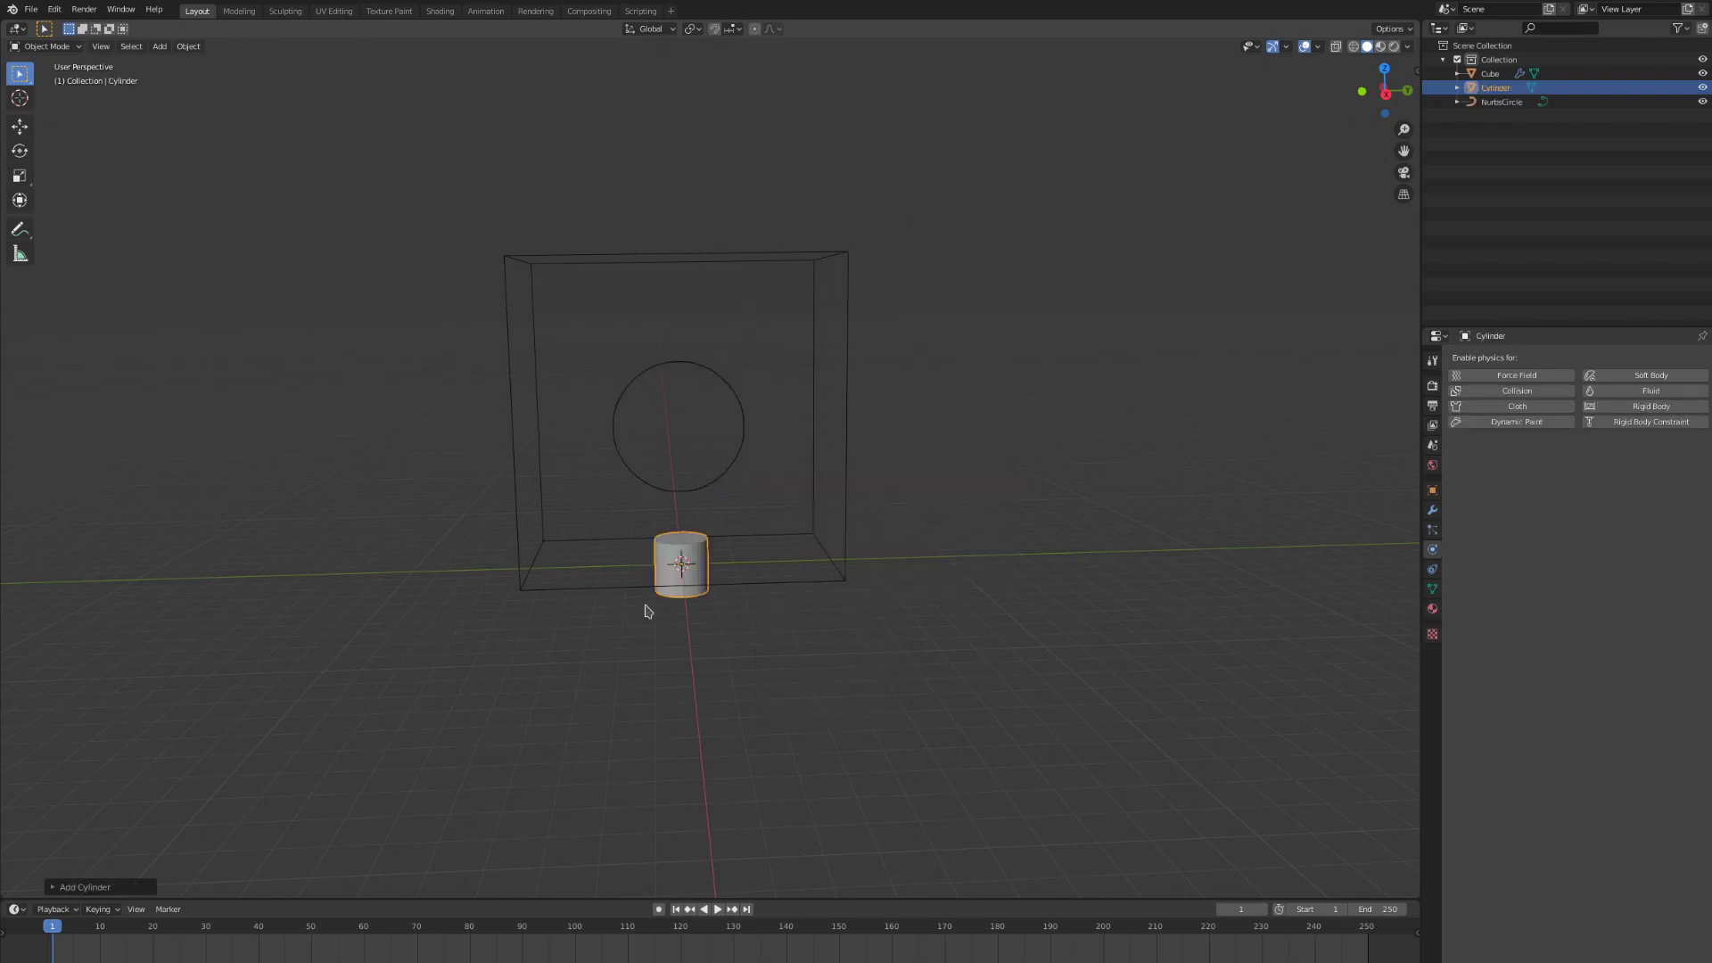
middle_drag(647, 617, 660, 631)
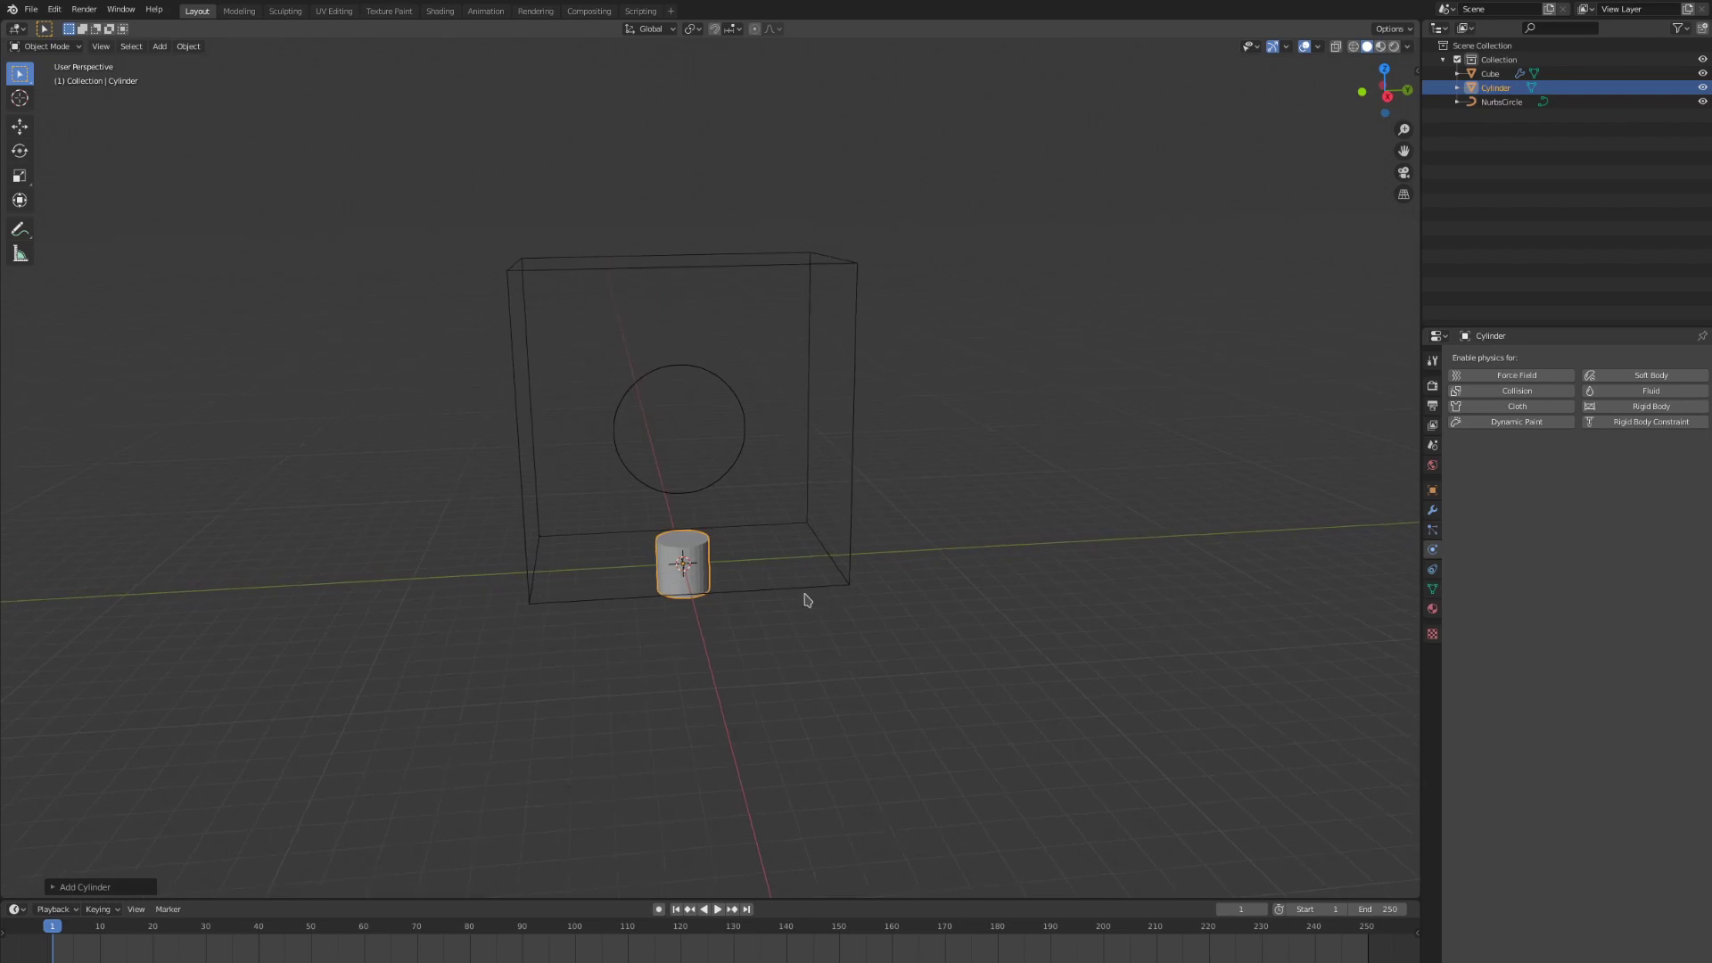
Step: In Edit Mode, stretch the cylinder along Z into a tall pole through the domain
key(Tab)
scroll(803, 592, down, 4)
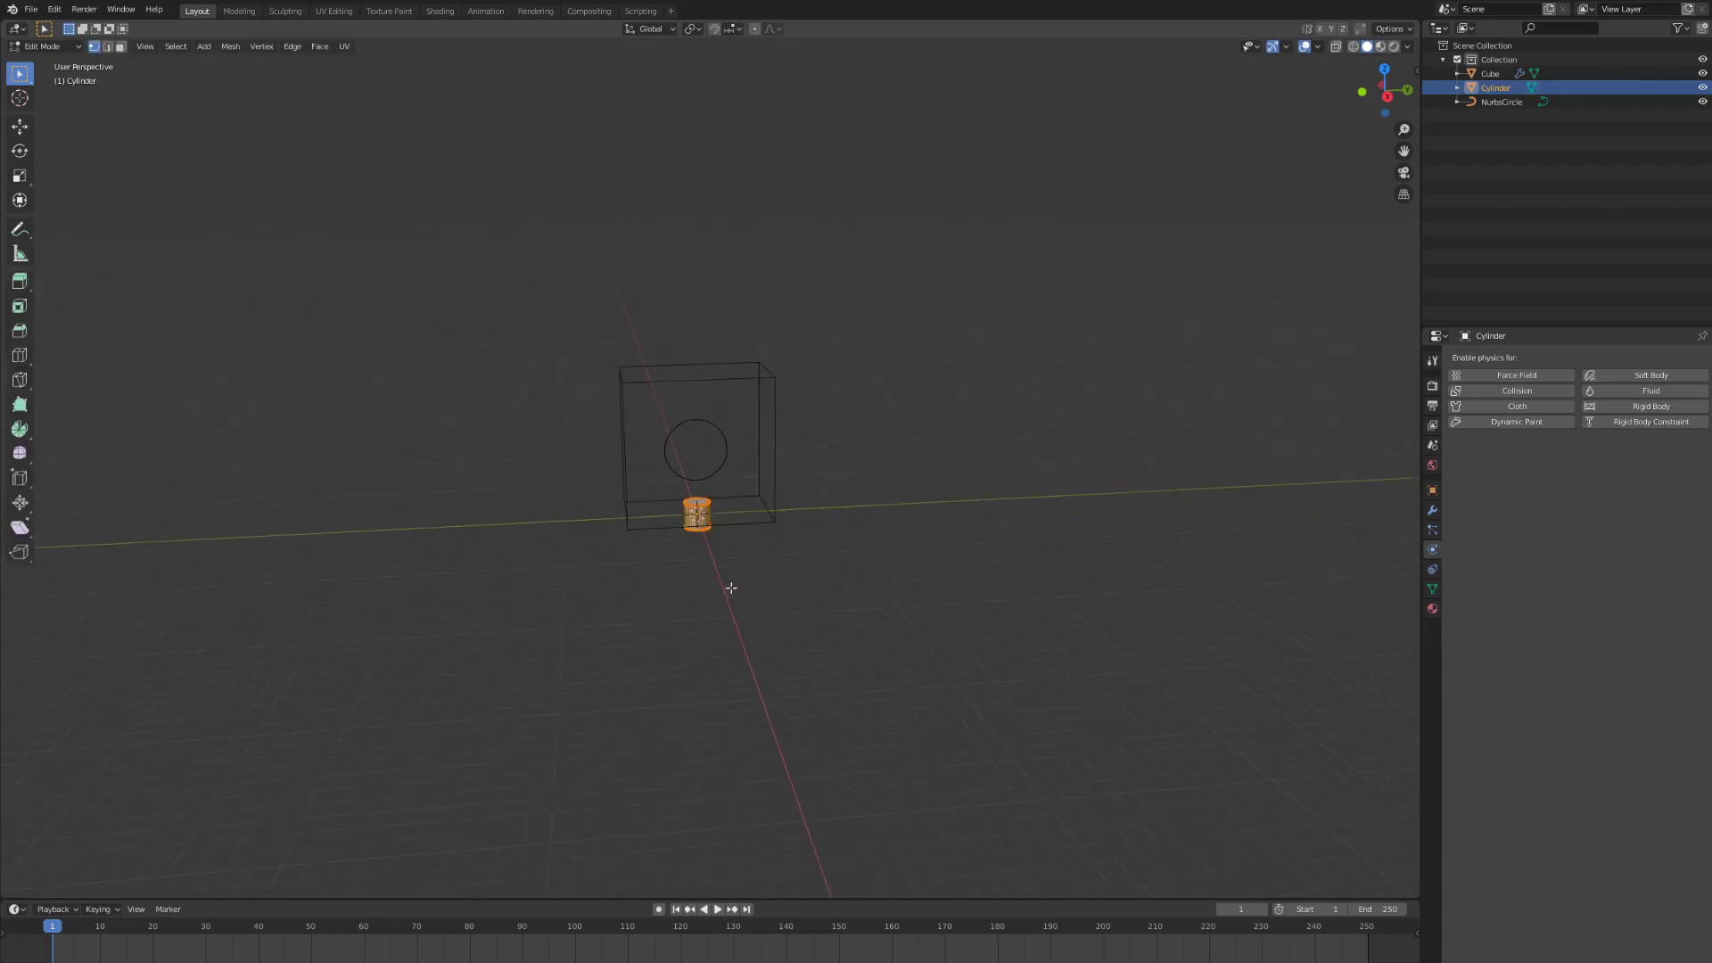
key(s)
key(z)
click(883, 371)
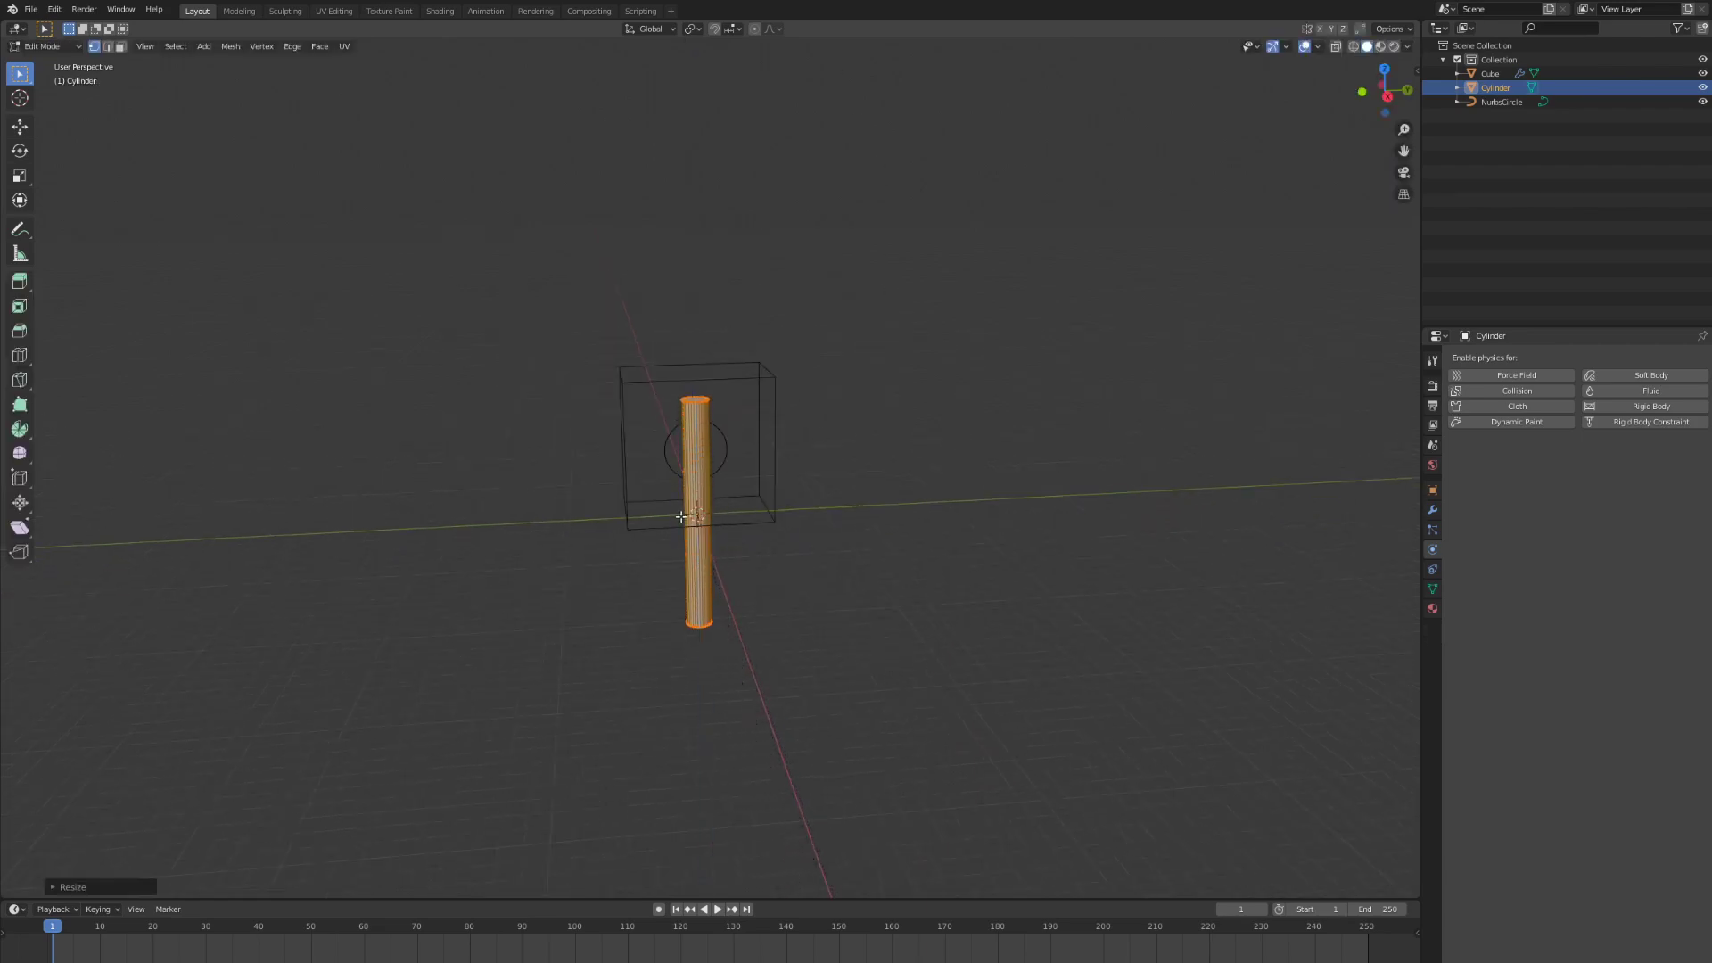
scroll(696, 513, up, 9)
Step: Confirm the evenly spaced loop cuts on the cylinder and return to Object Mode
click(696, 513)
right_click(696, 513)
scroll(694, 515, up, 2)
key(Tab)
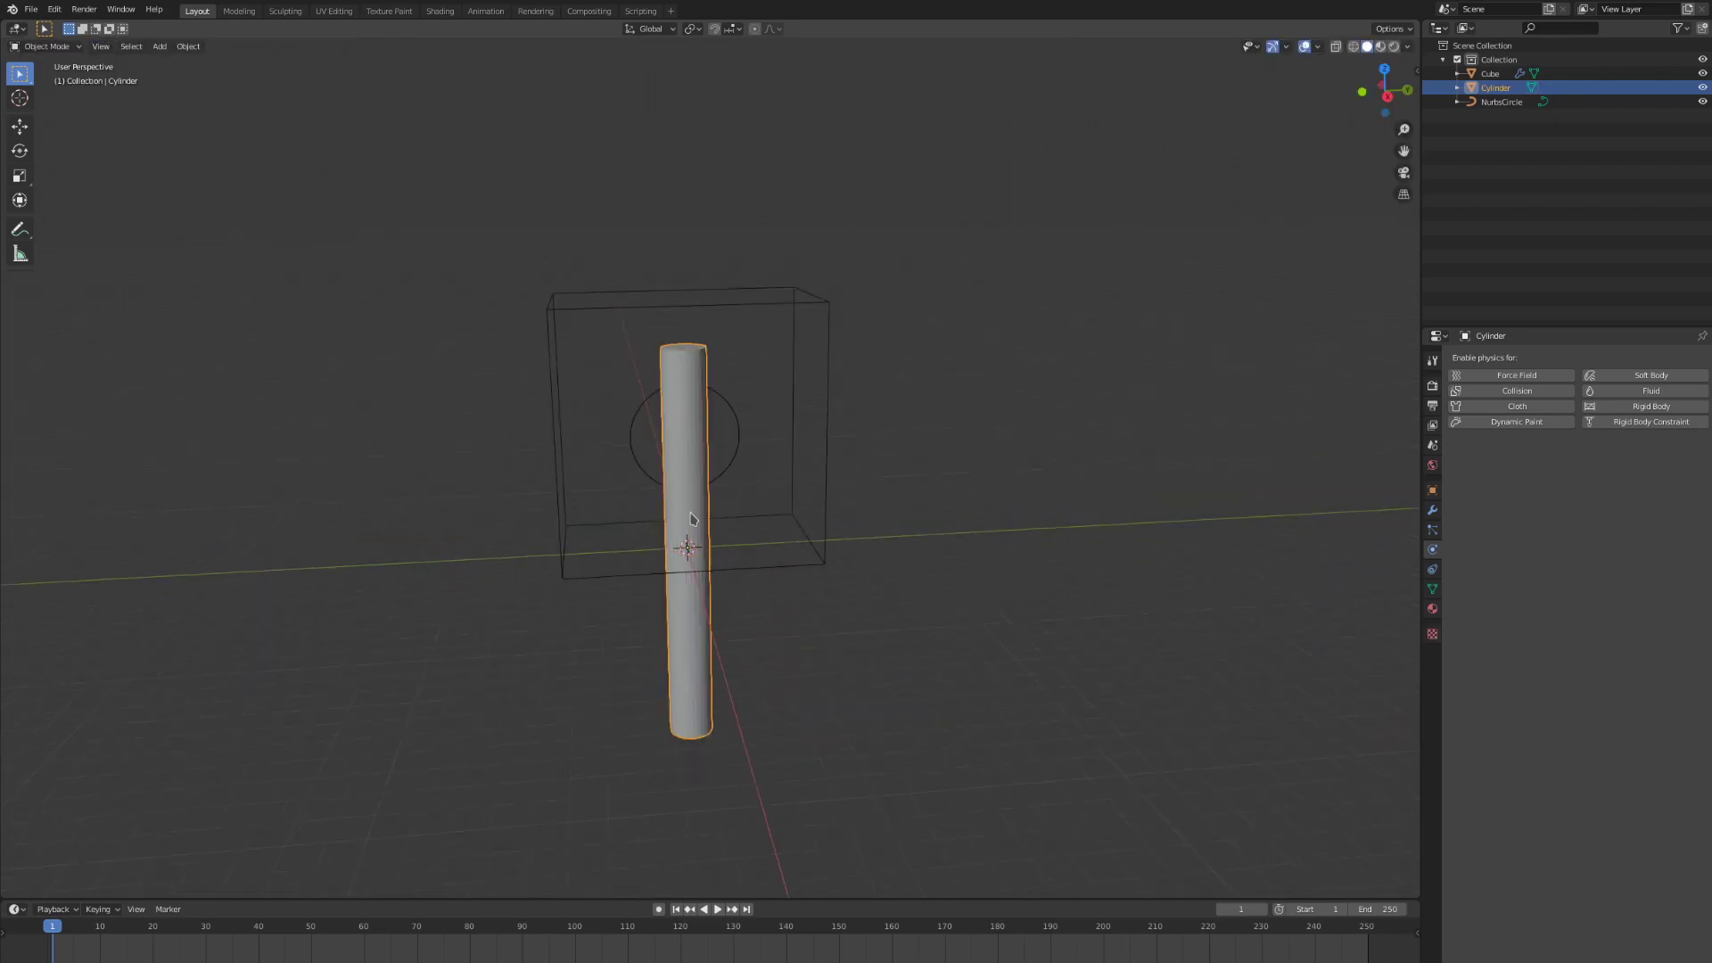
Step: Add a Curve modifier to the cylinder targeting NurbsCircle
click(1431, 509)
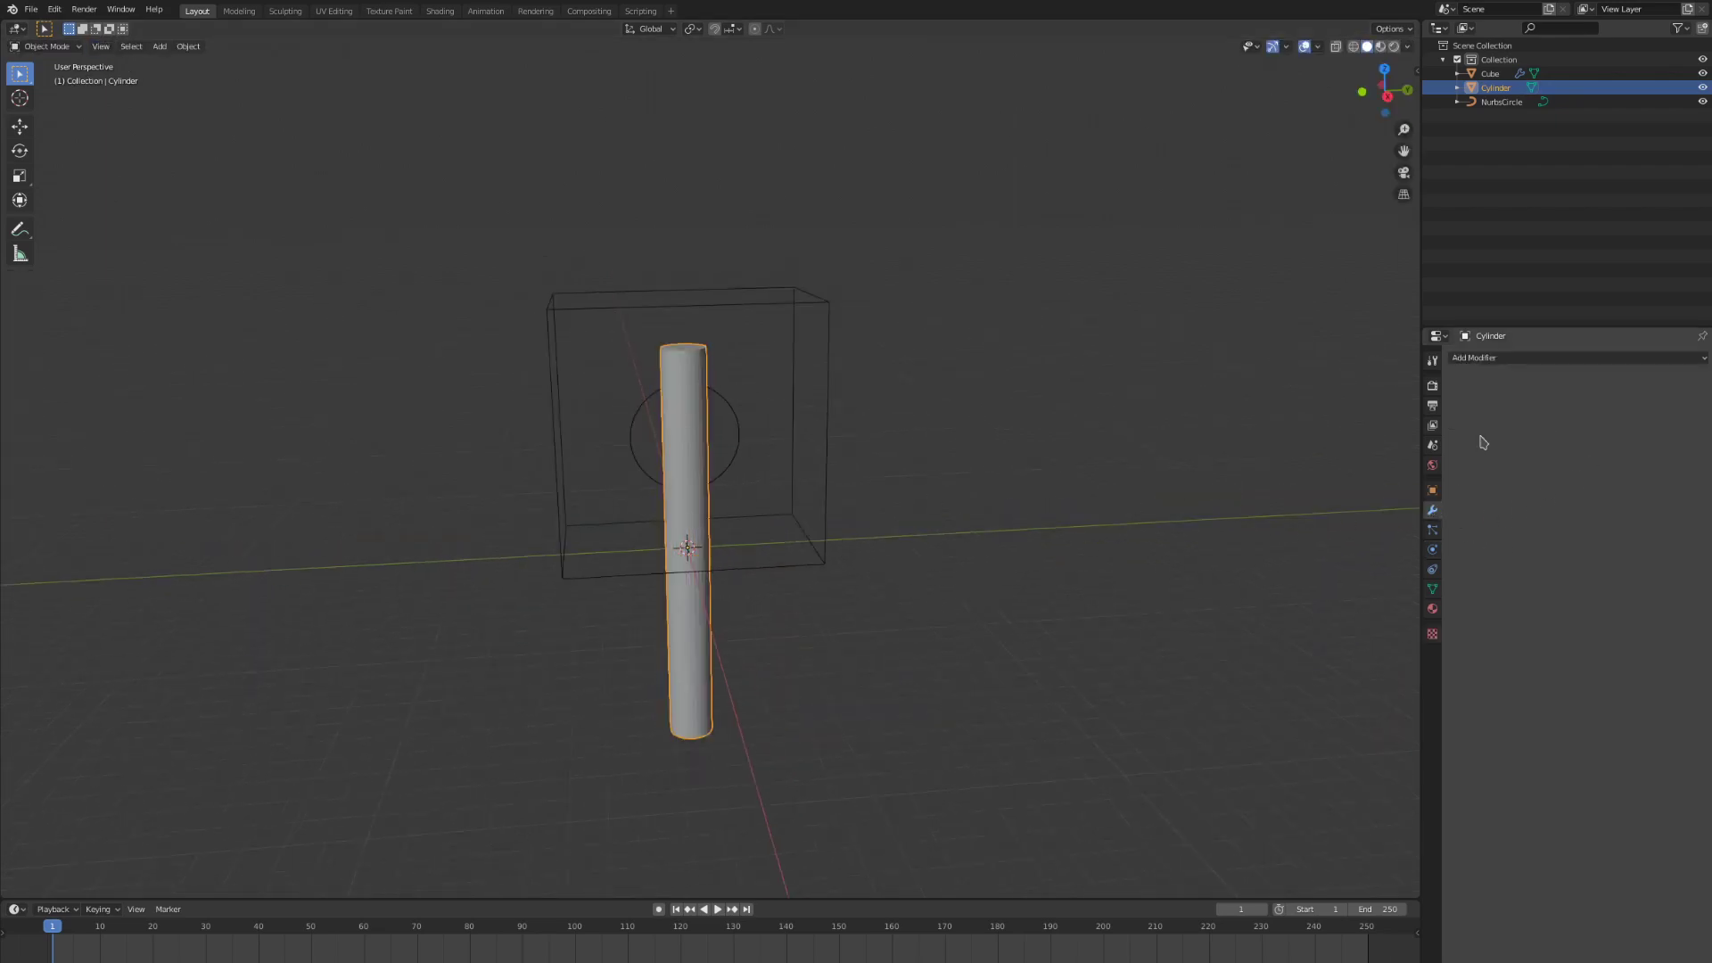
click(1516, 358)
click(1540, 420)
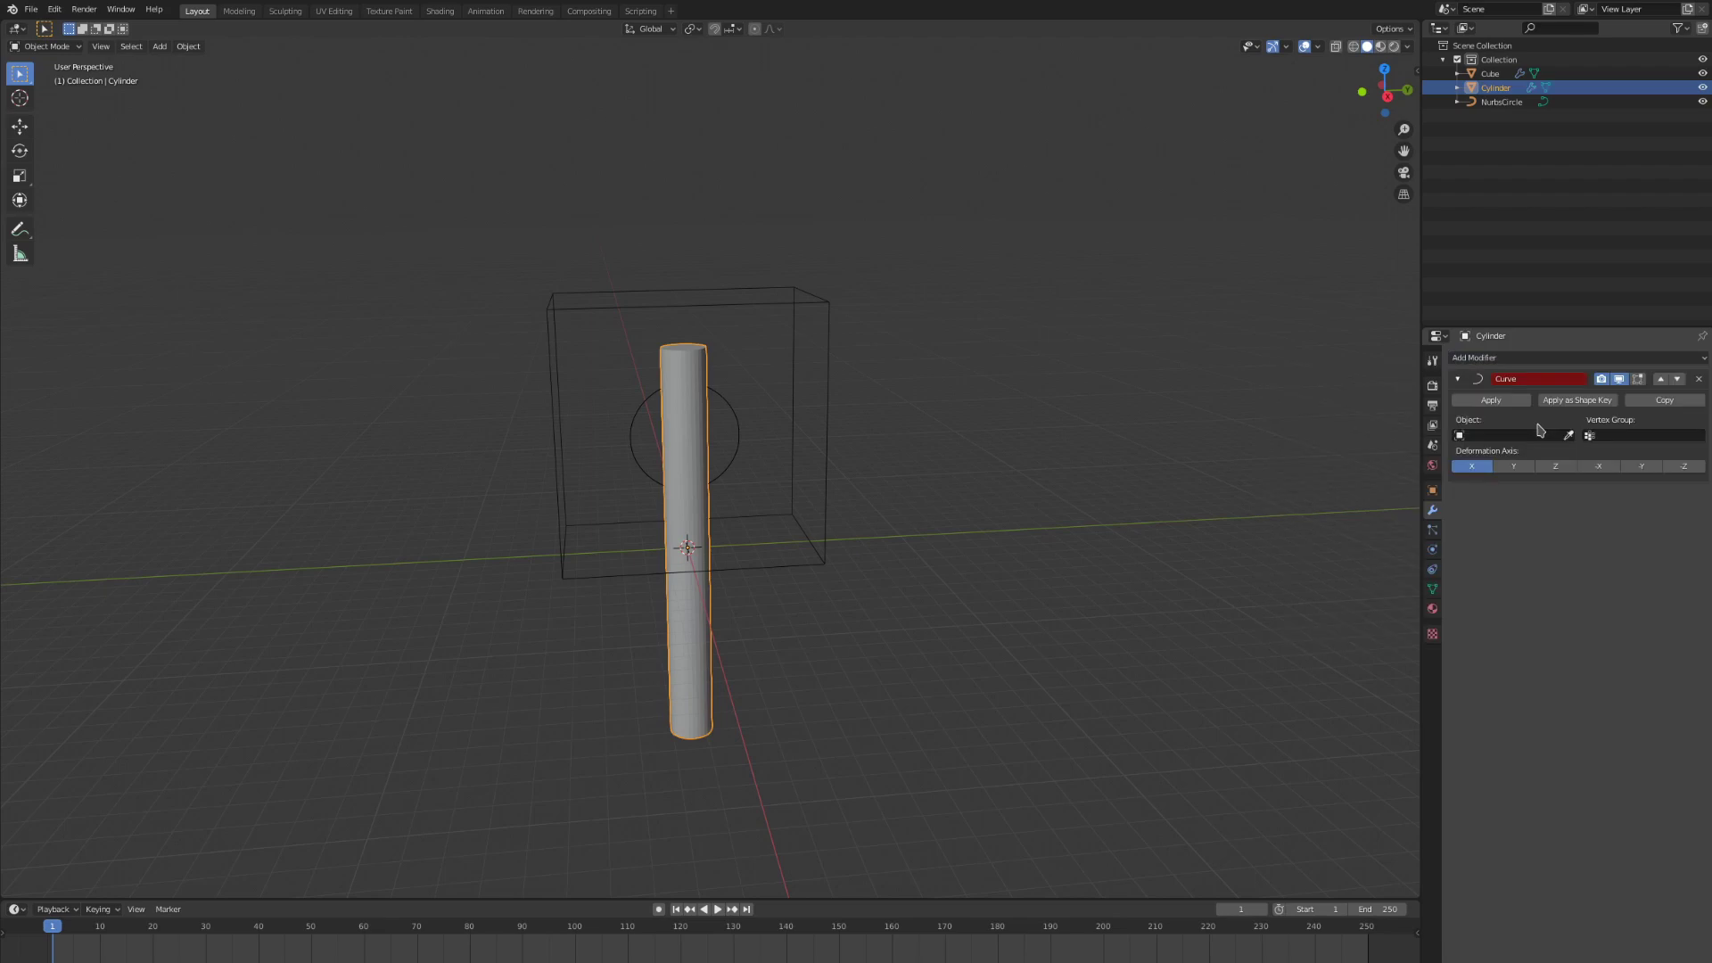
click(1569, 435)
click(739, 417)
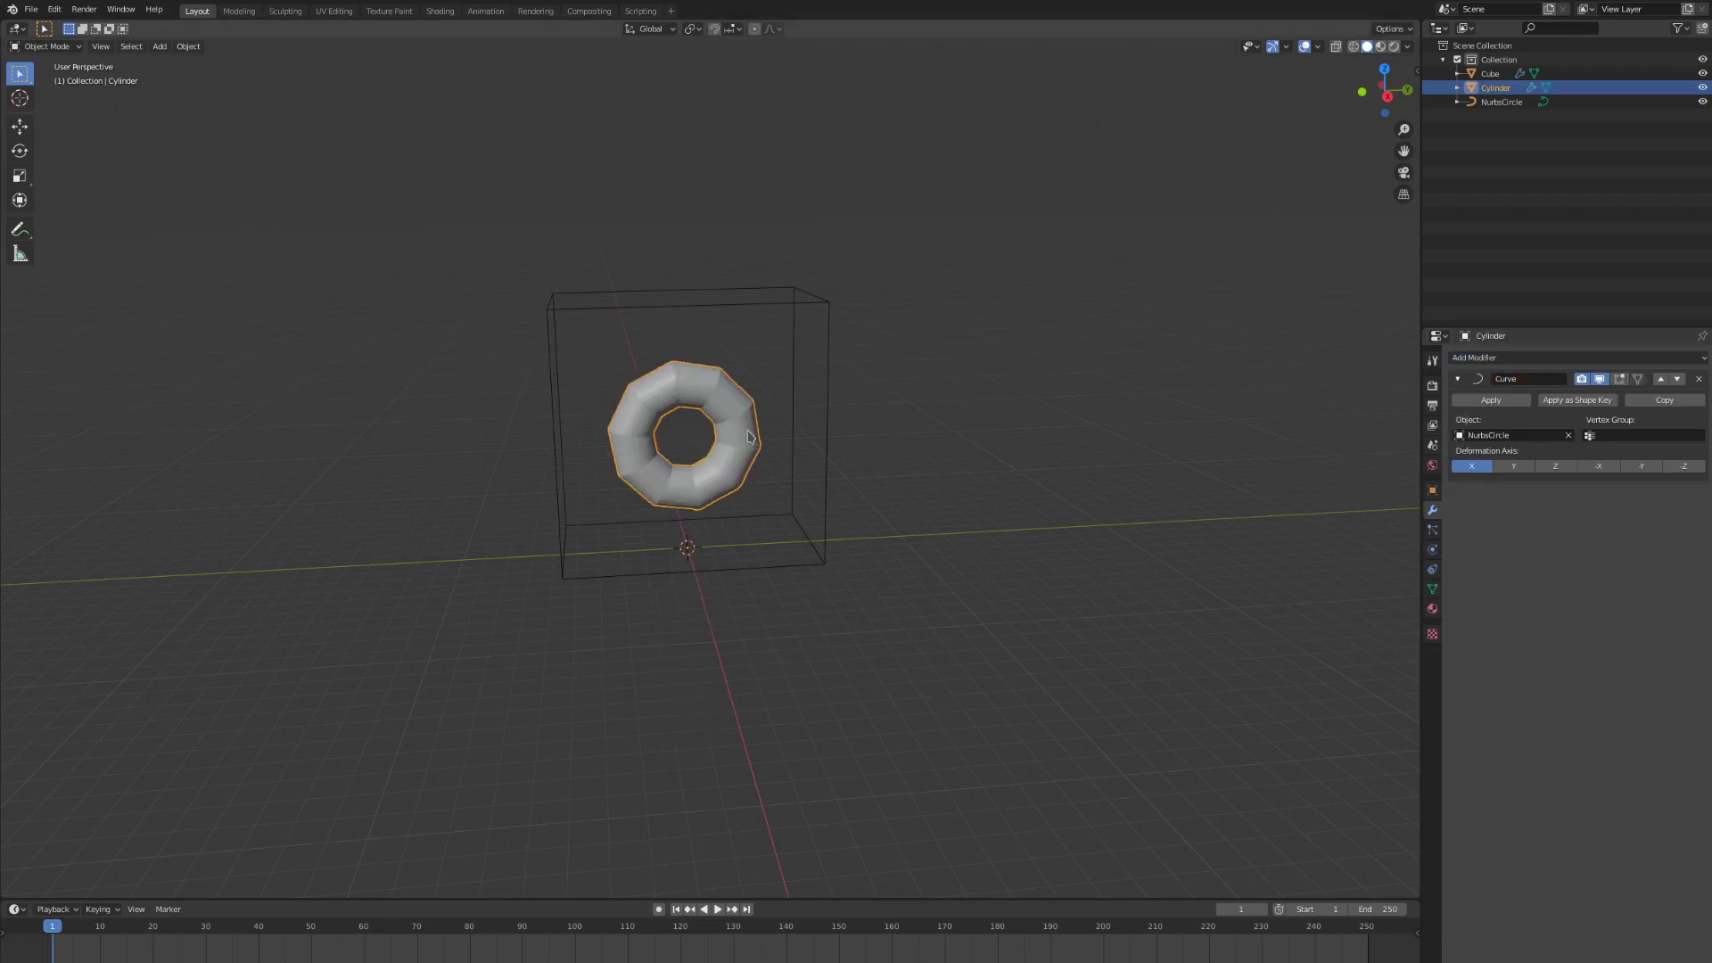
scroll(814, 452, up, 2)
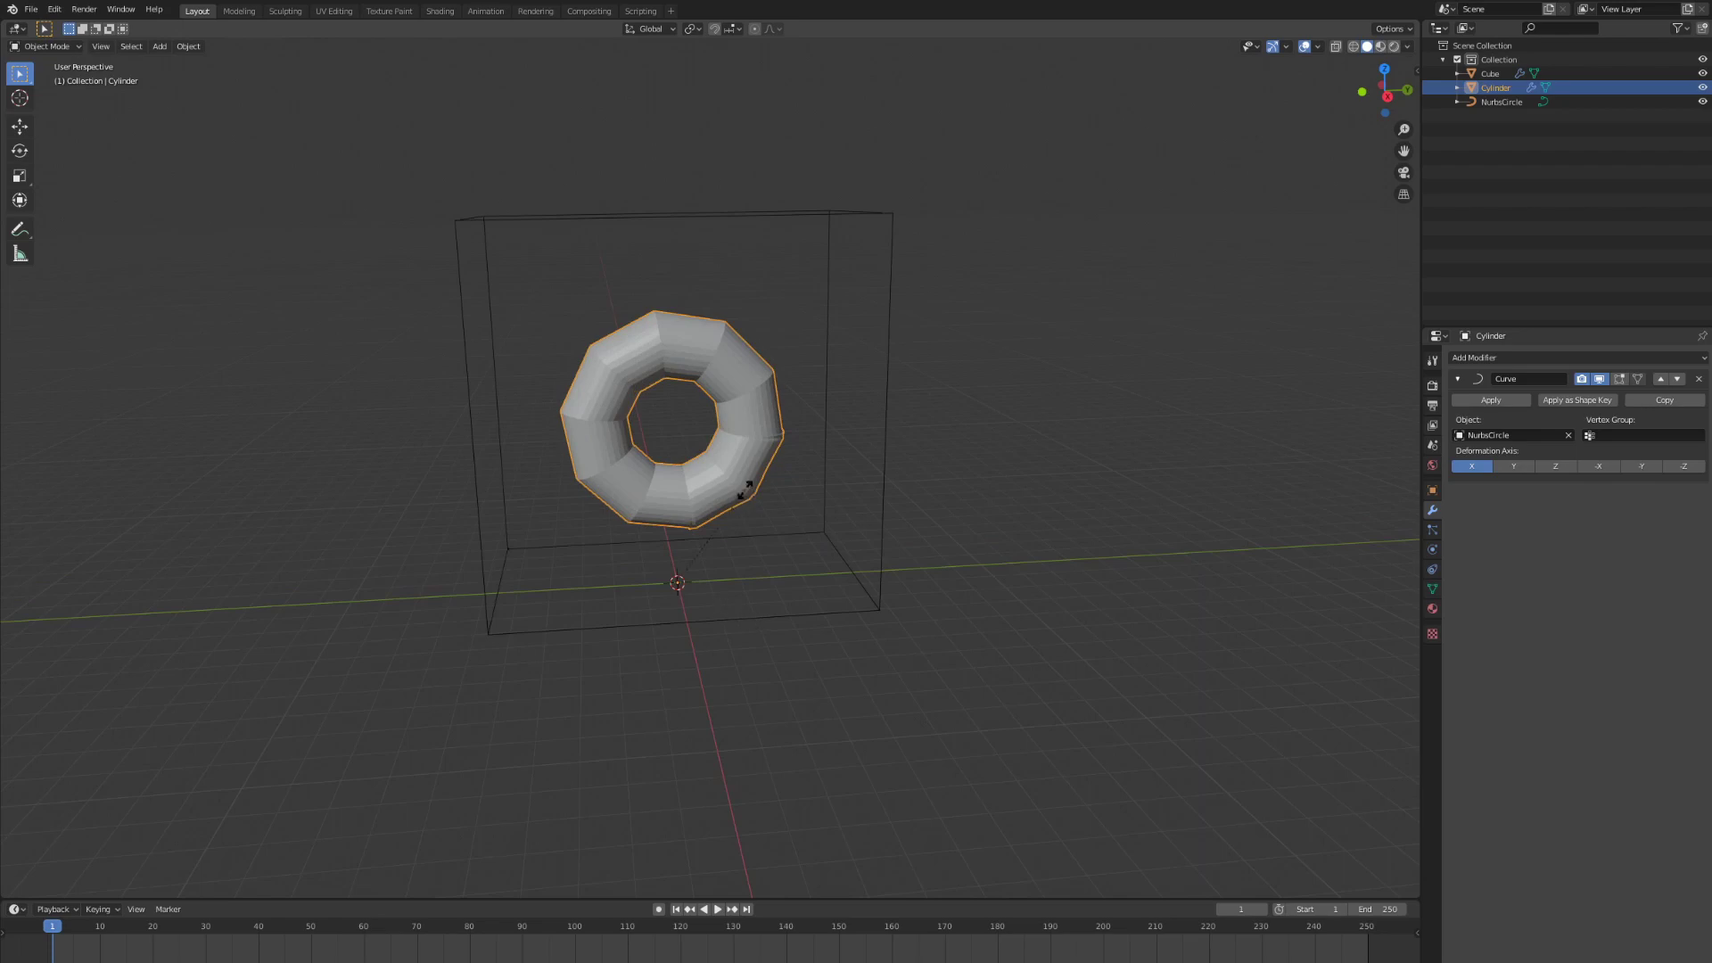
Step: Scale the bent cylinder along Z and try deformation axes Y, Z, -X, -Y and -Z
key(s)
key(z)
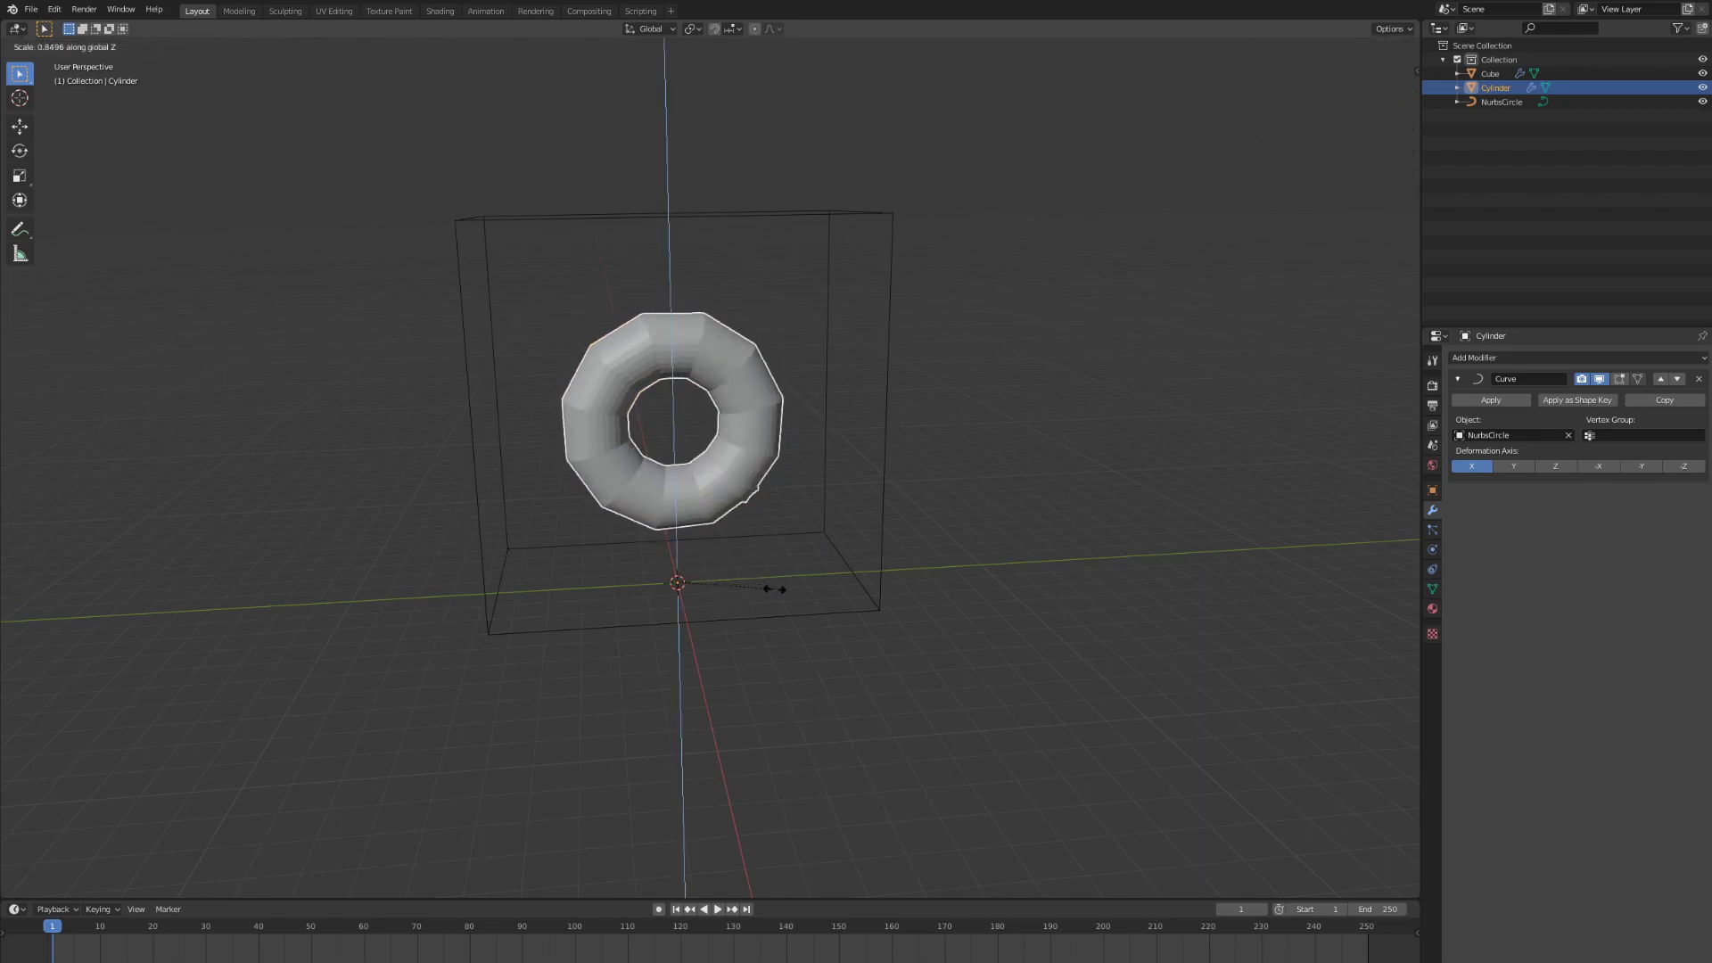
click(806, 581)
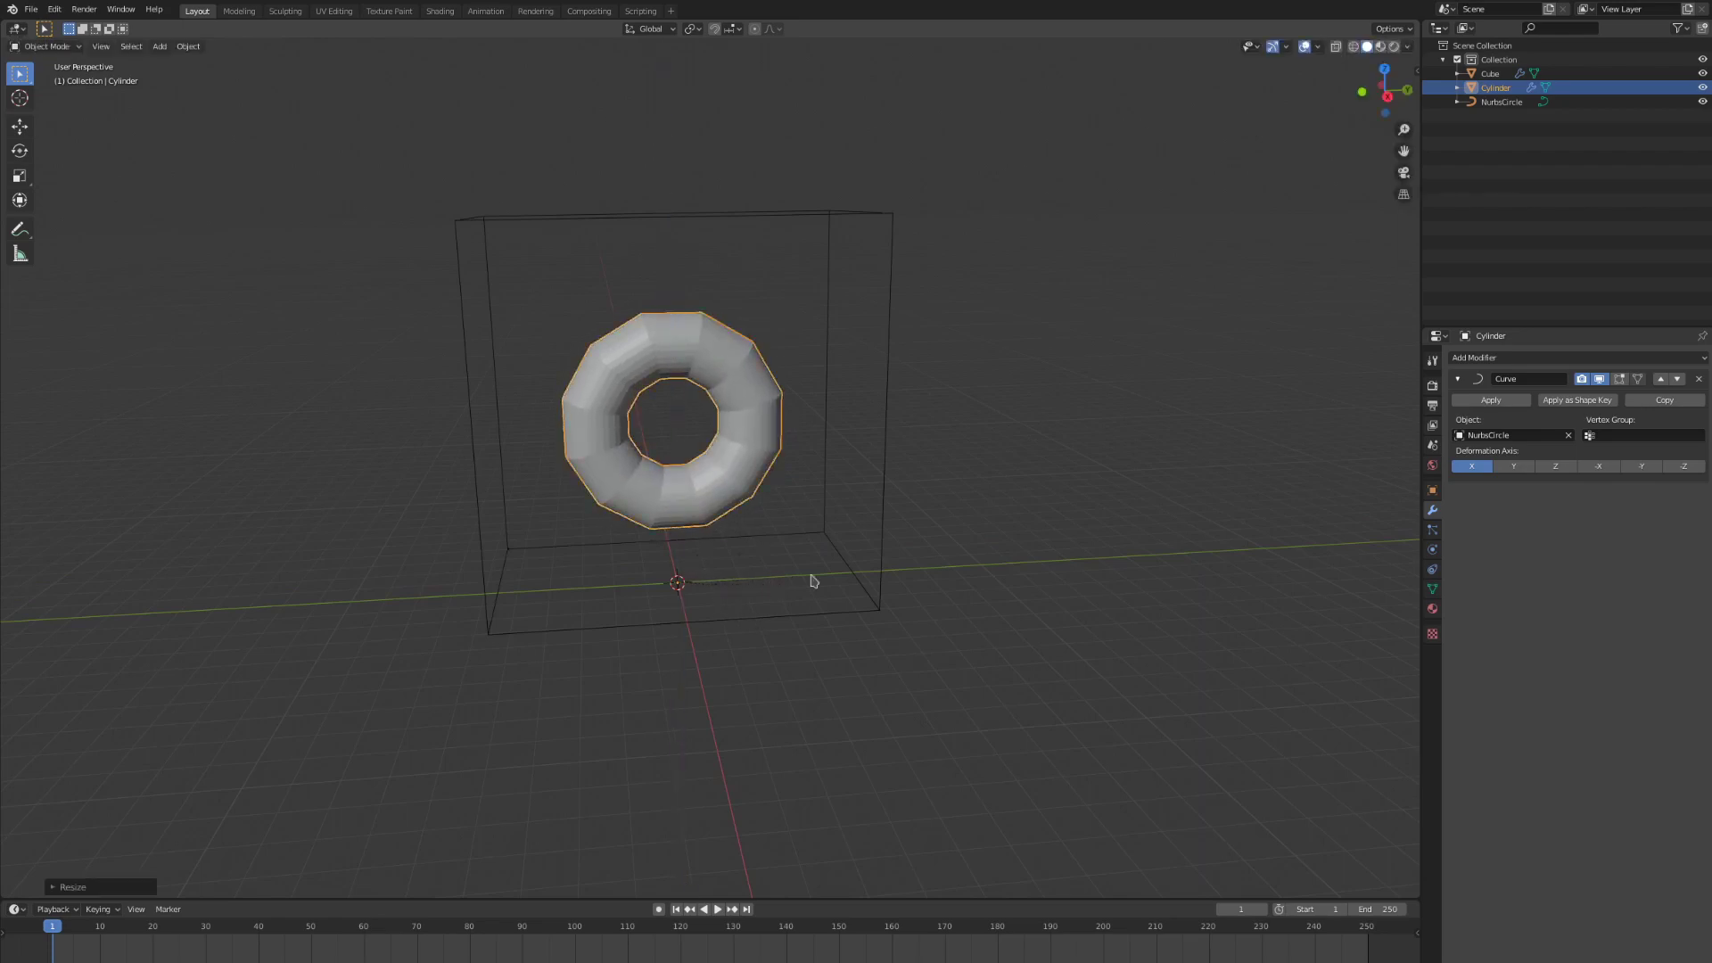
click(1514, 467)
click(1564, 466)
click(1599, 466)
click(1641, 466)
click(1683, 466)
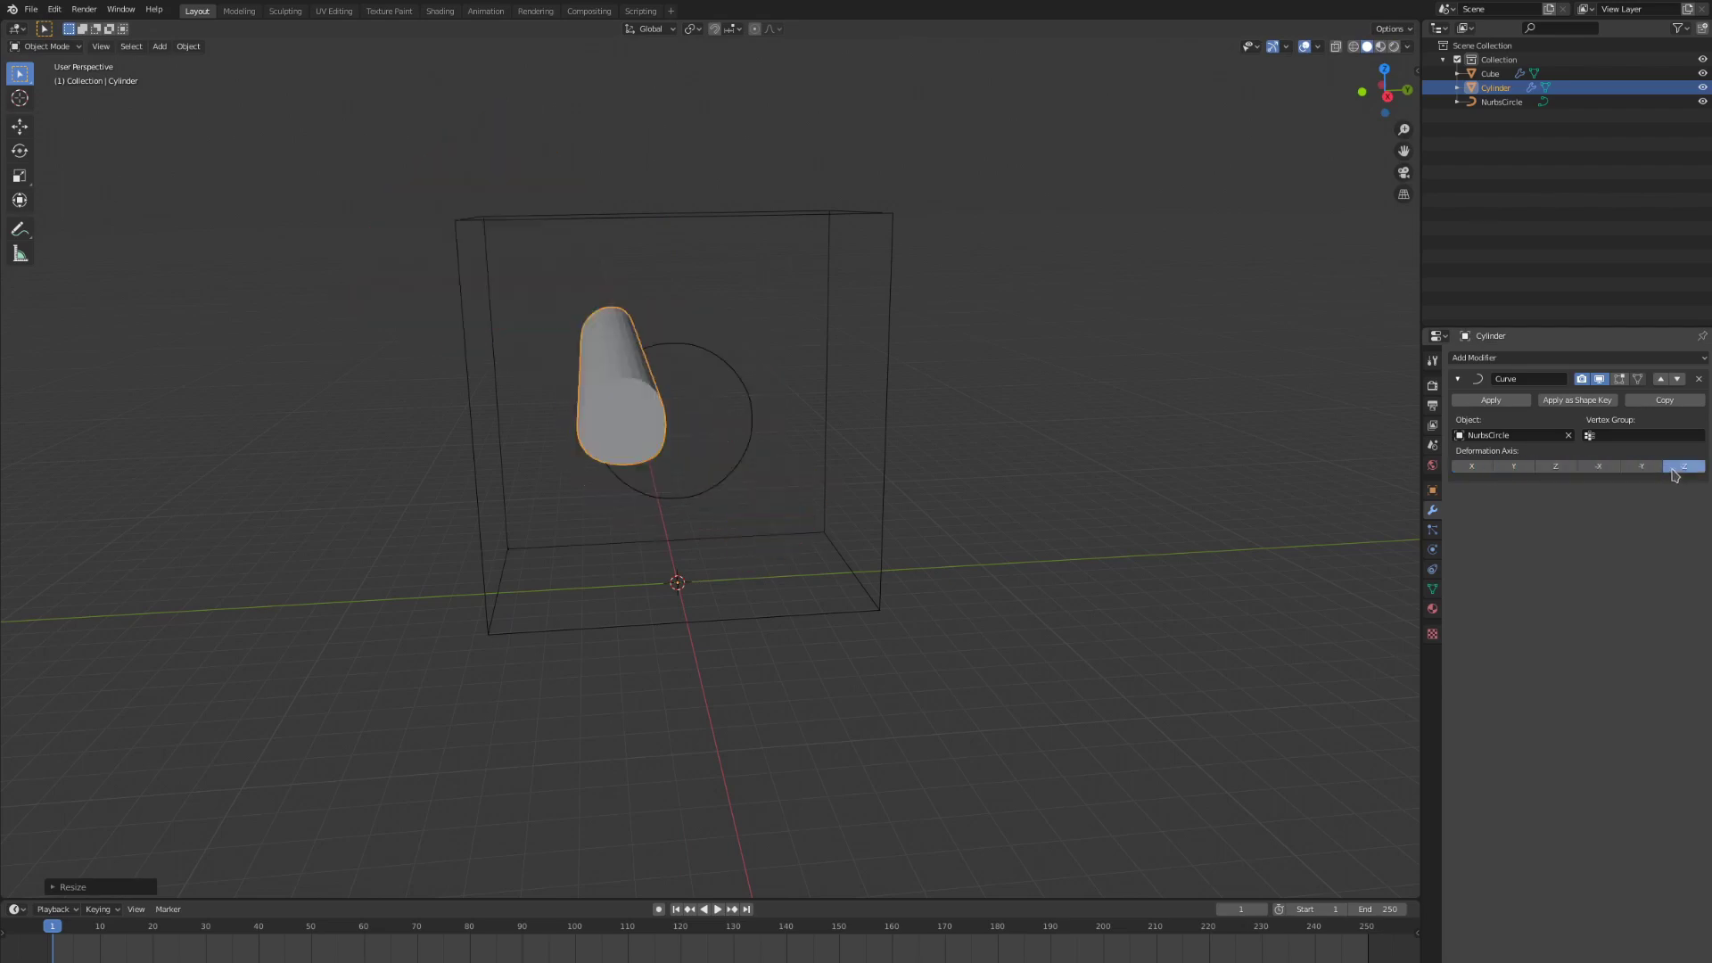
Step: Set the deformation axis back to X to close the ring, and rescale it
click(1473, 466)
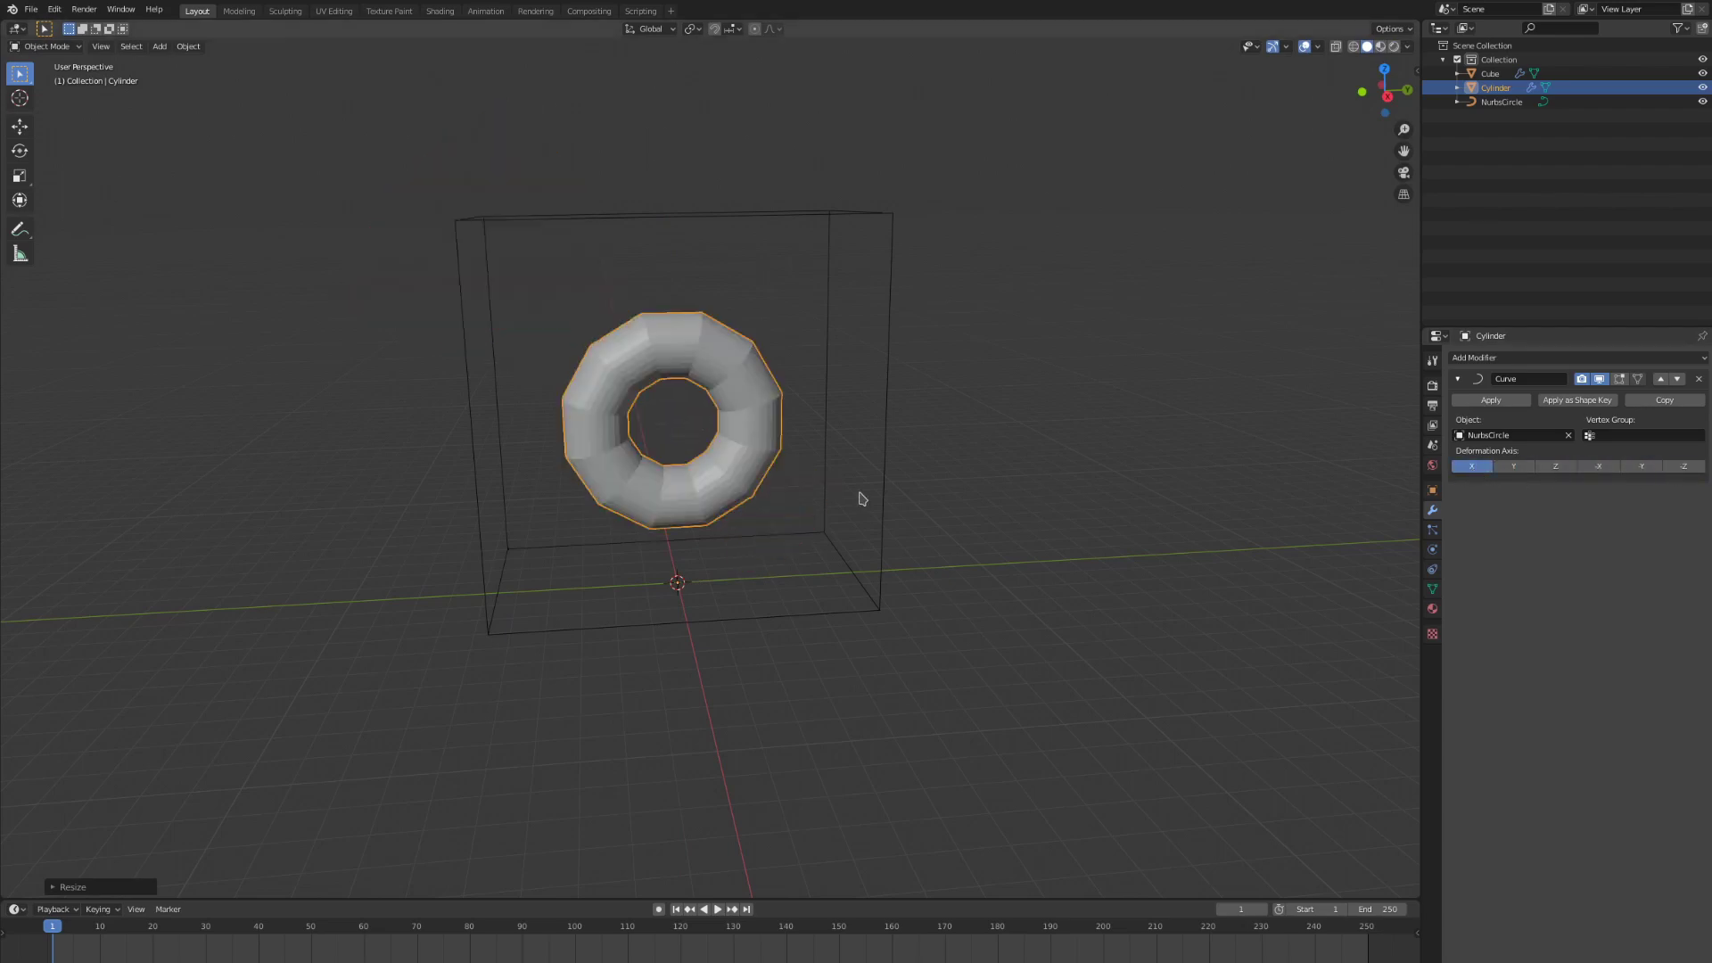
key(s)
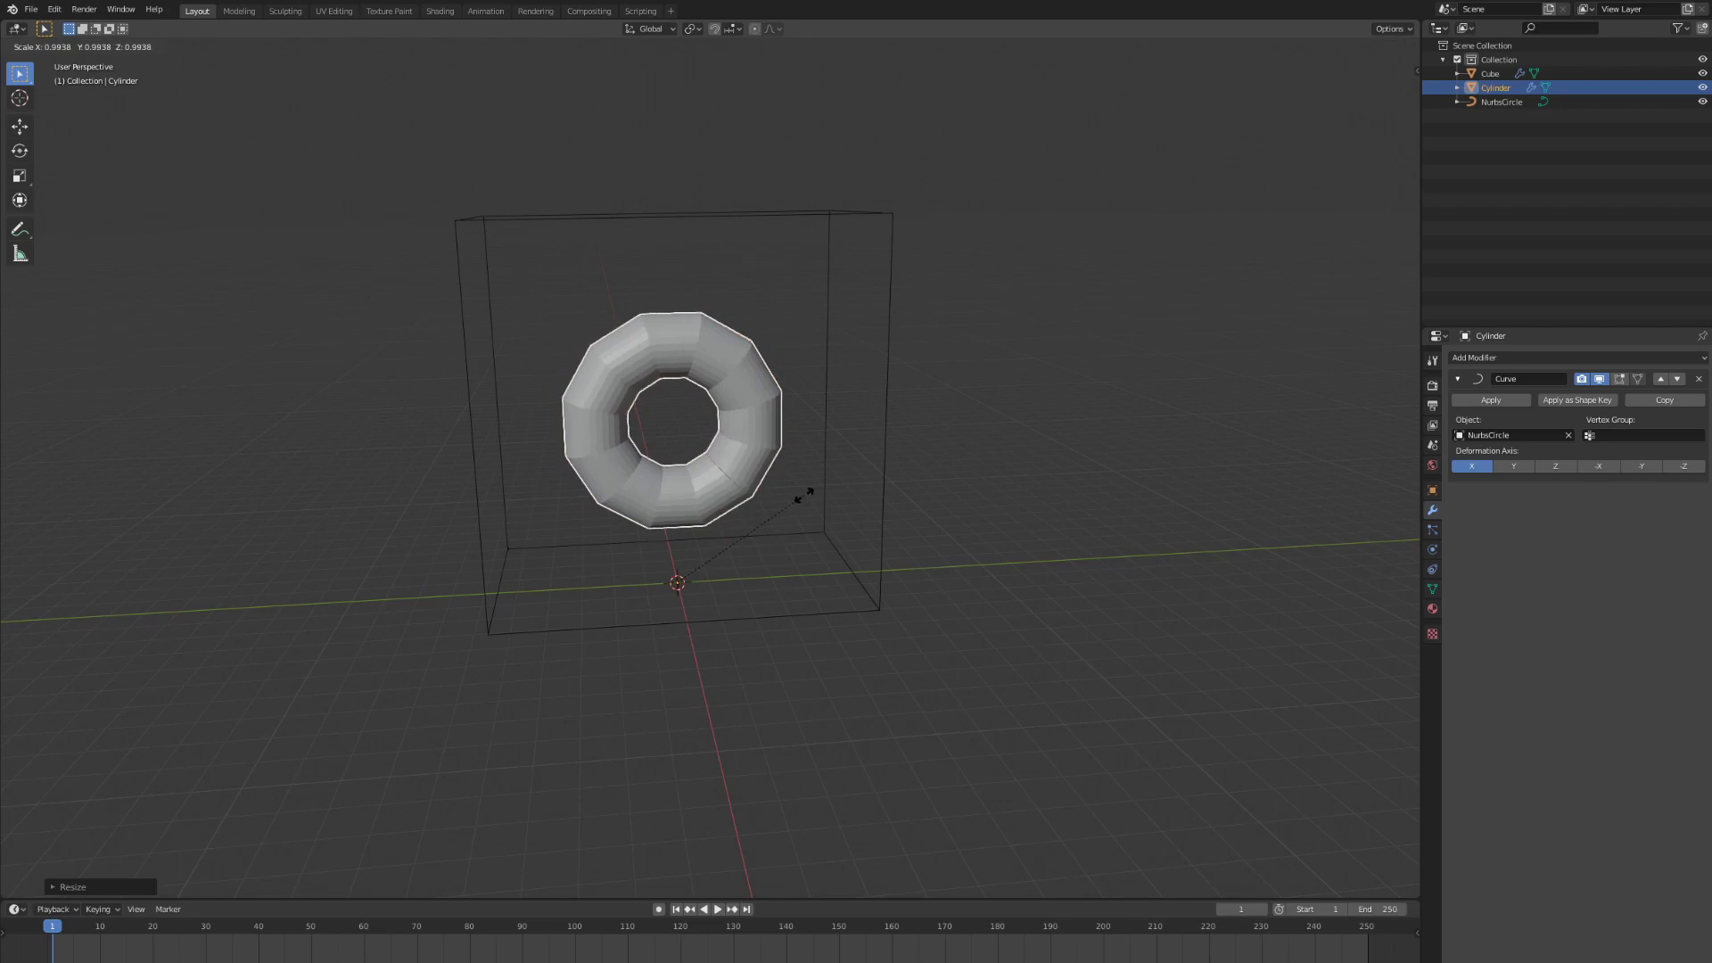
click(804, 493)
scroll(804, 494, up, 2)
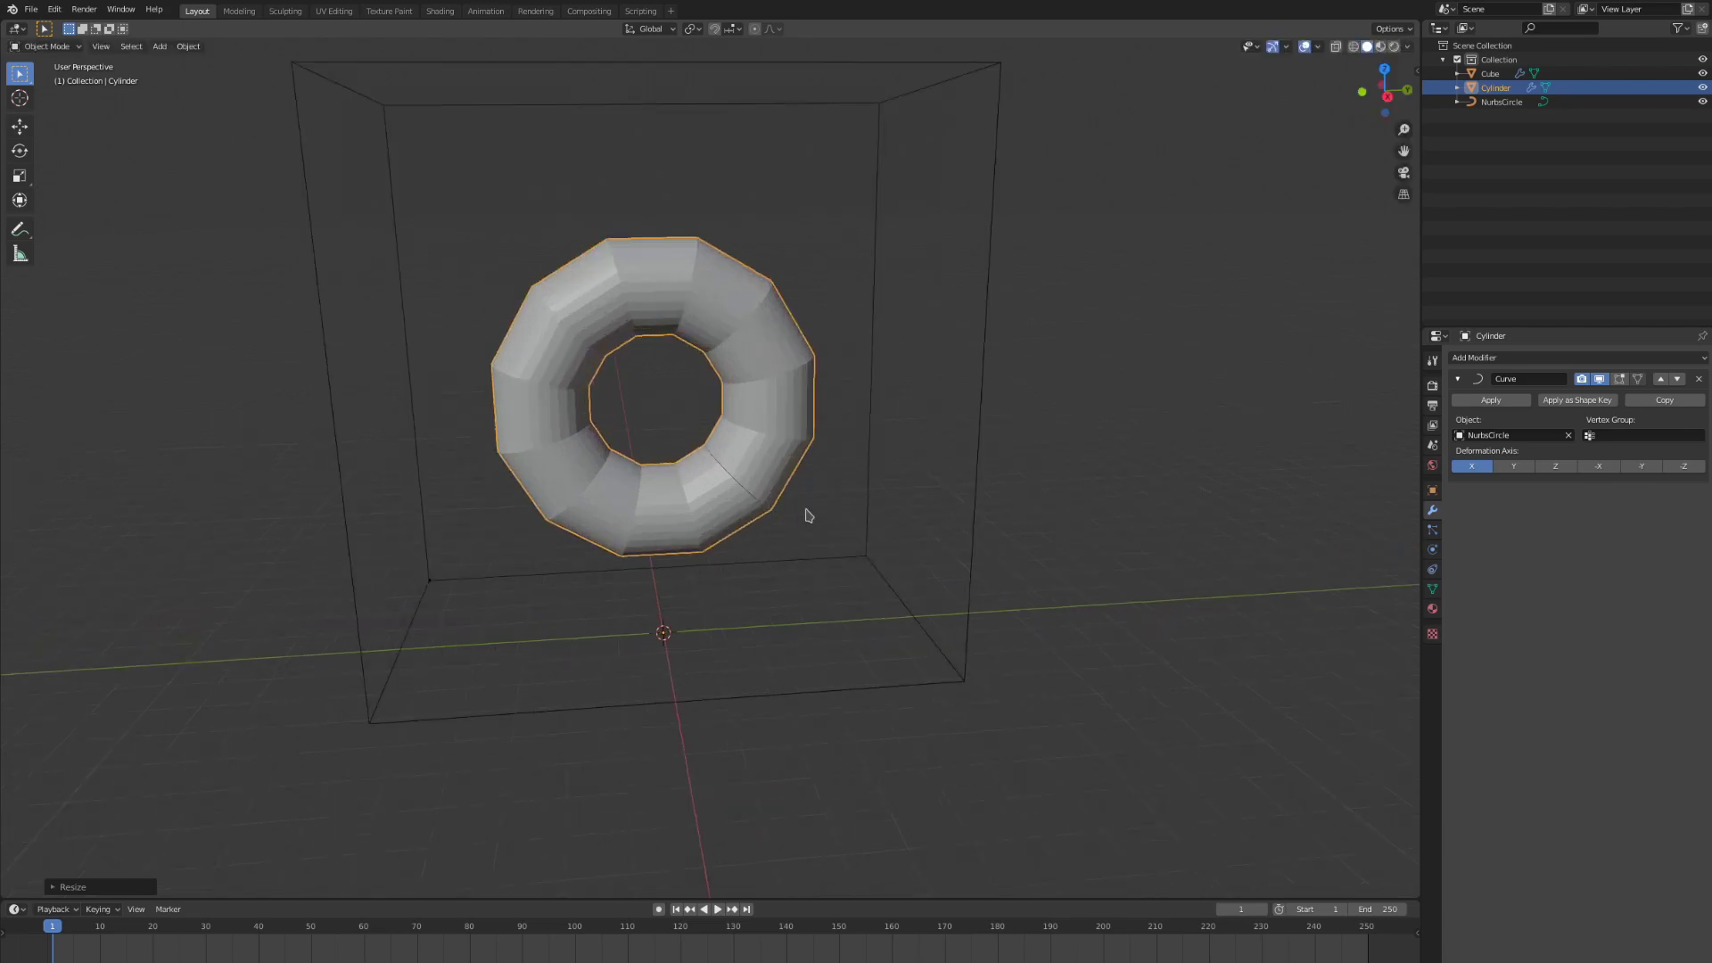
Step: Shrink the torus with Z excluded, then start moving it along Z
key(s)
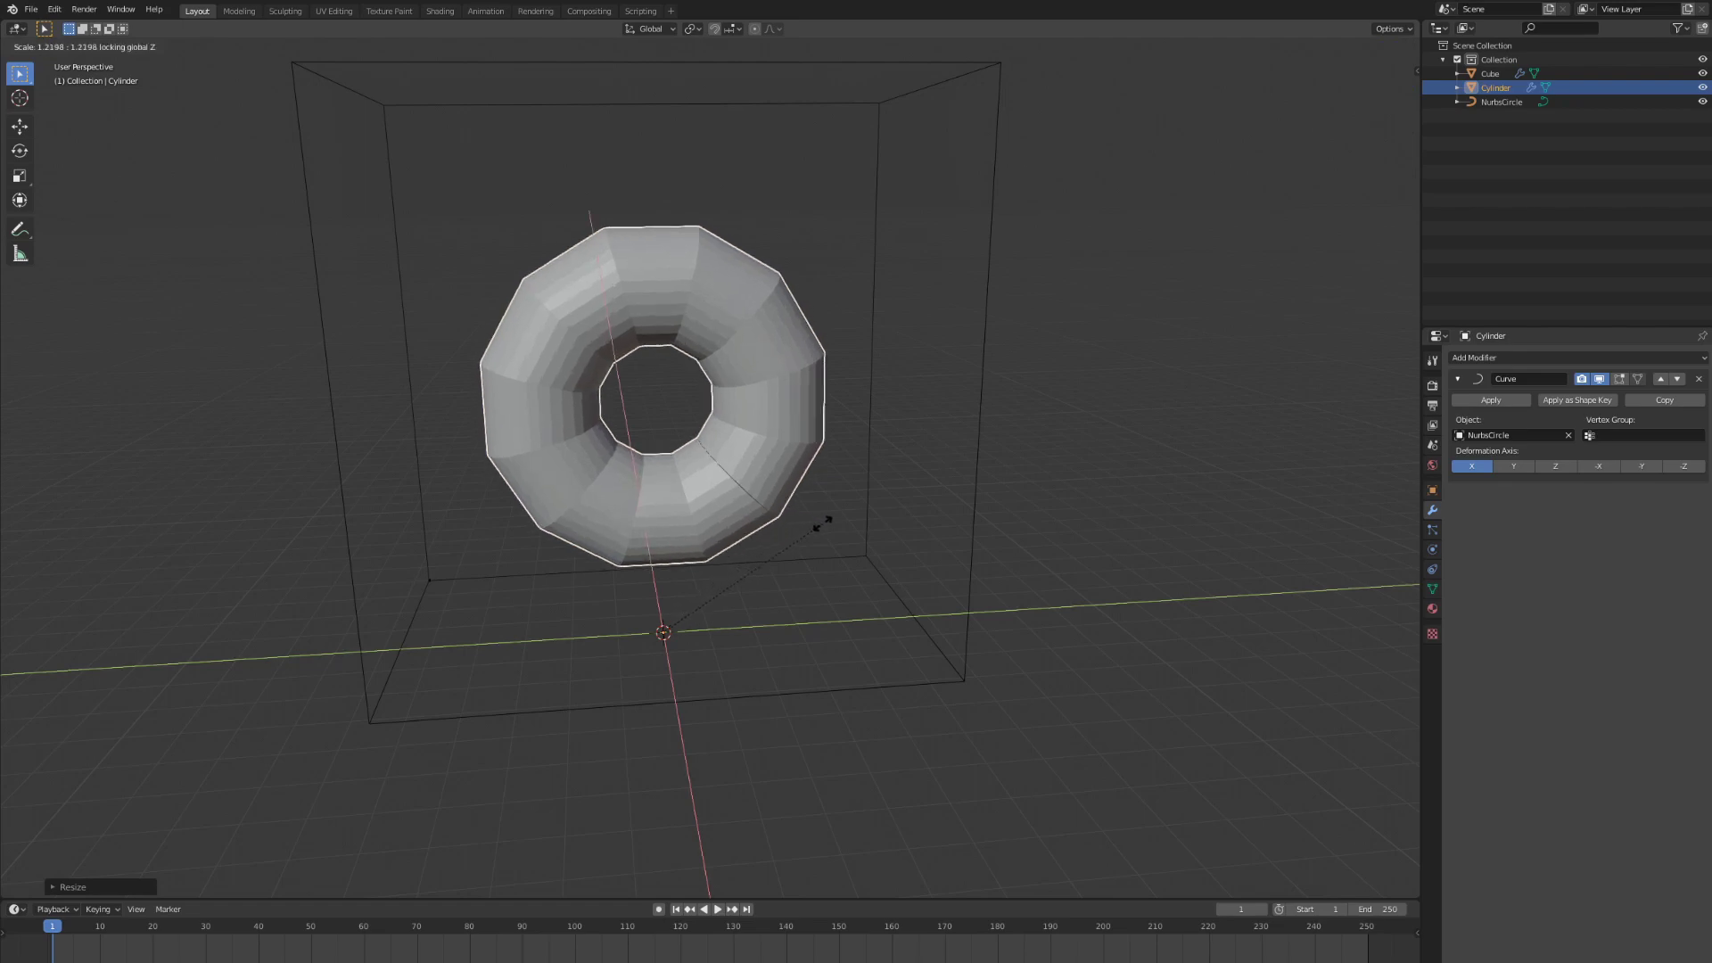
key(shift+z)
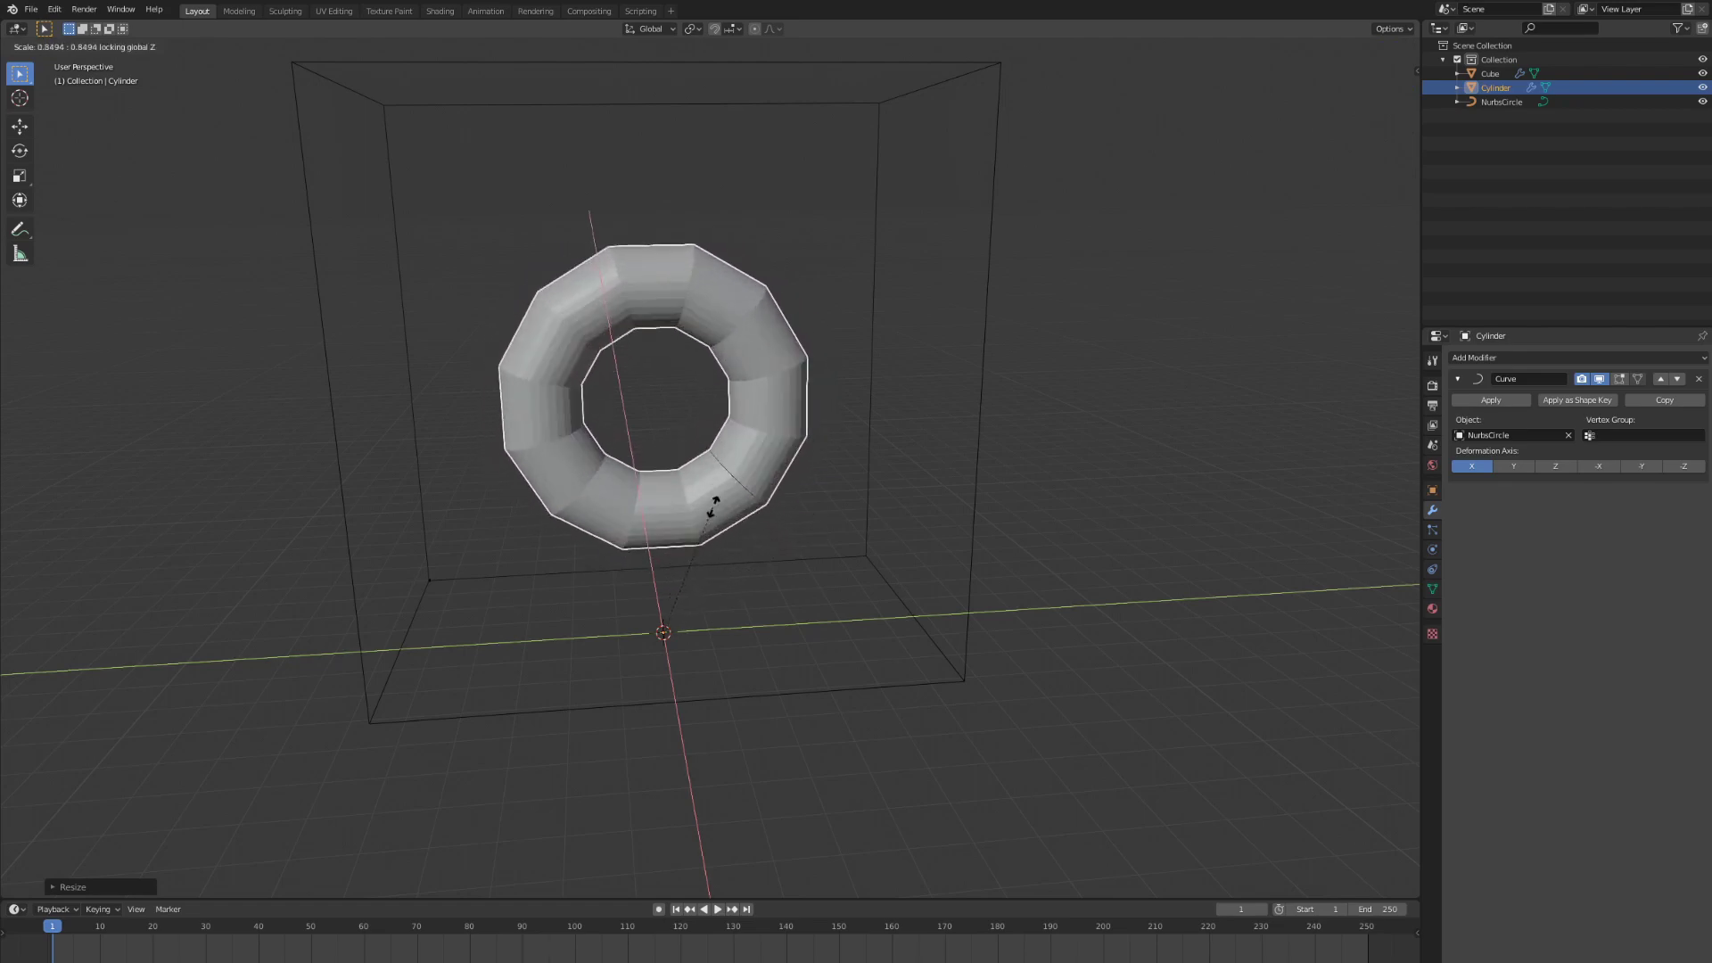
click(712, 502)
scroll(738, 523, down, 2)
key(g)
key(z)
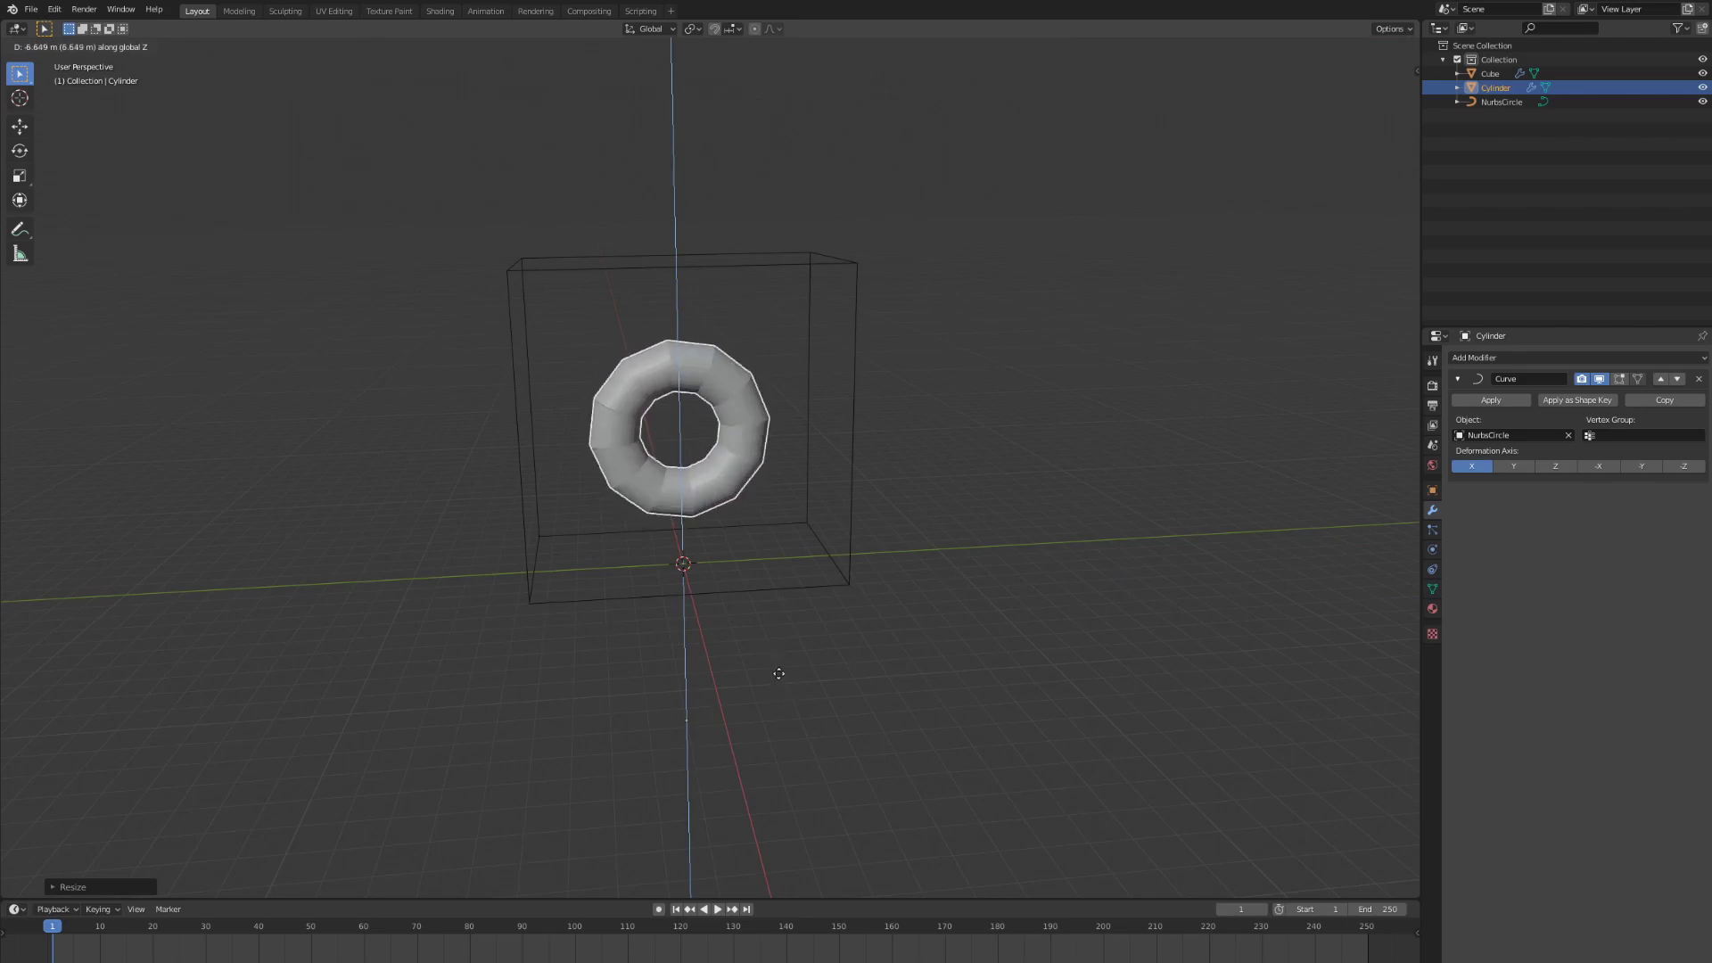
Step: Set the torus height and insert a LocRotScale keyframe at frame 1
click(779, 679)
key(i)
click(776, 736)
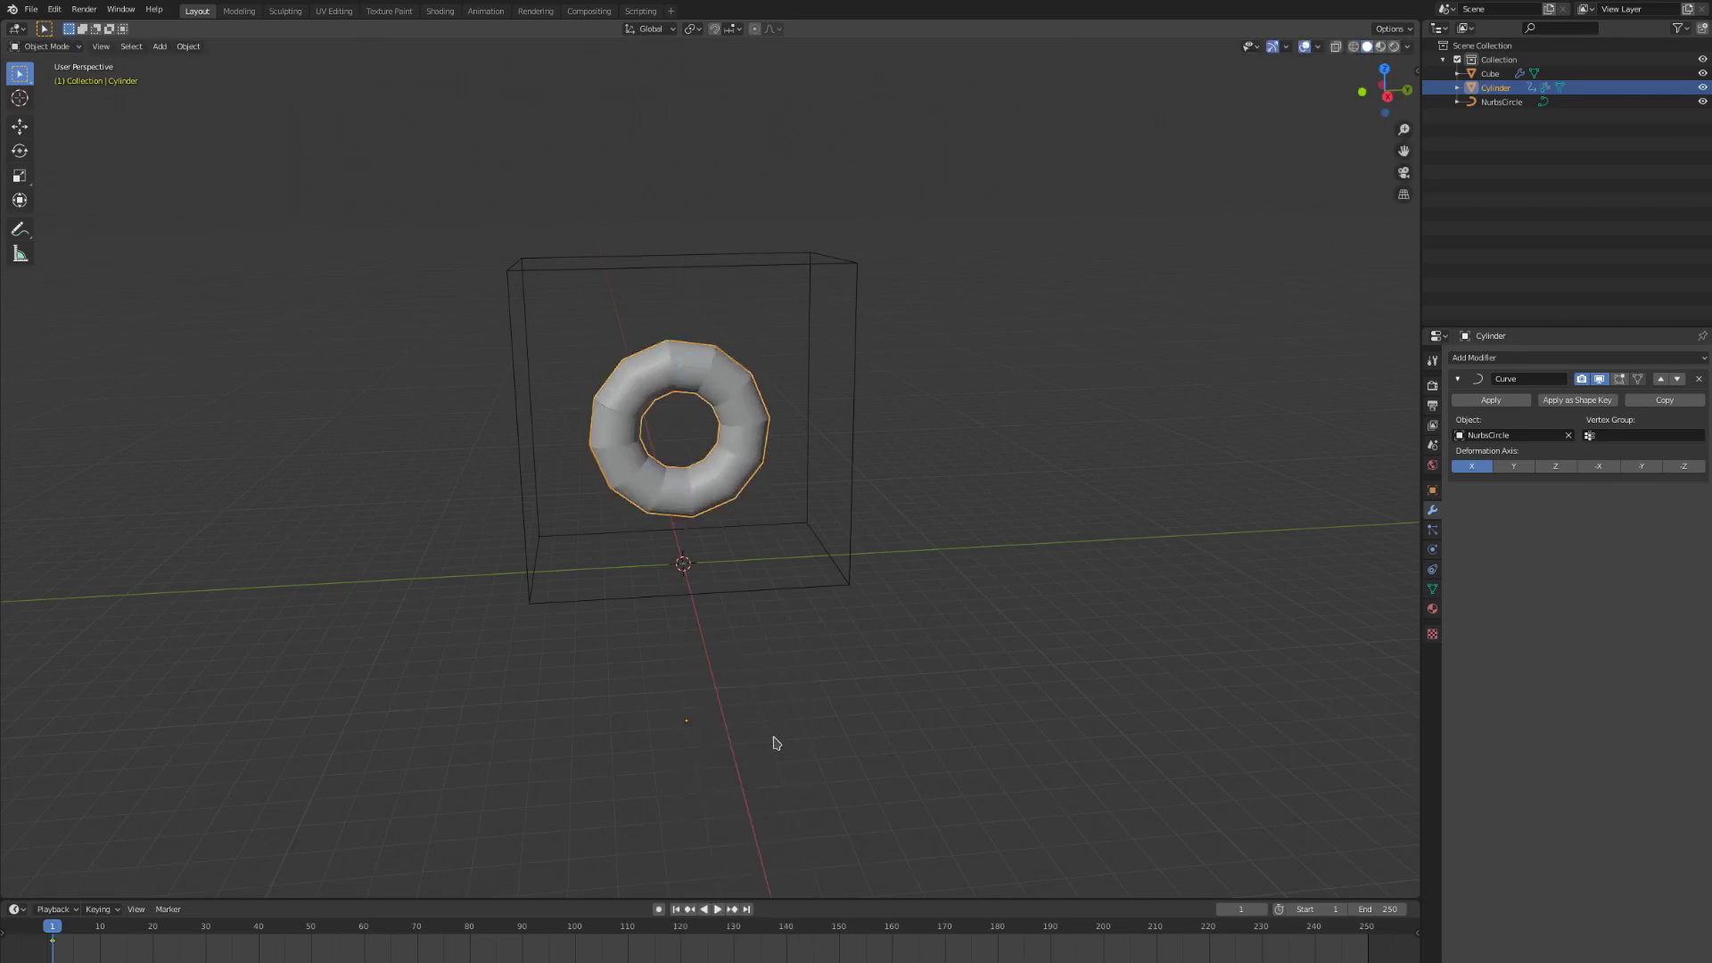
scroll(776, 738, down, 2)
Step: At frame 250, move the torus along Z, keyframe LocRotScale, and play the animation
click(1358, 933)
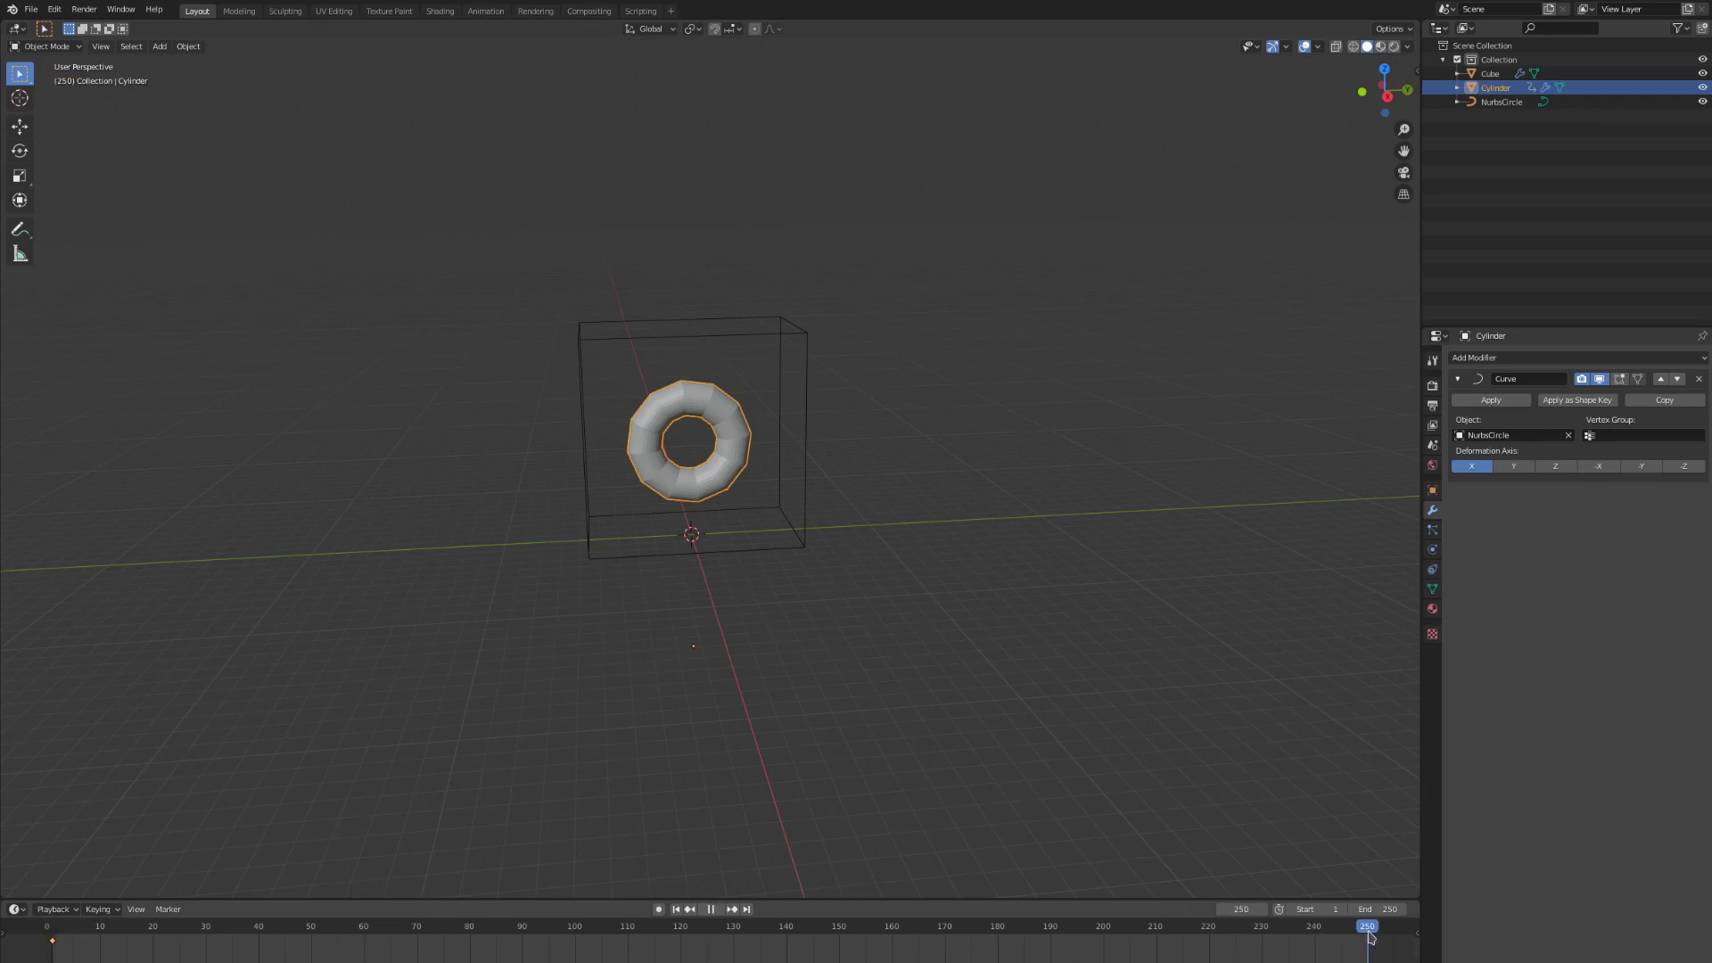
key(g)
key(z)
click(813, 530)
key(i)
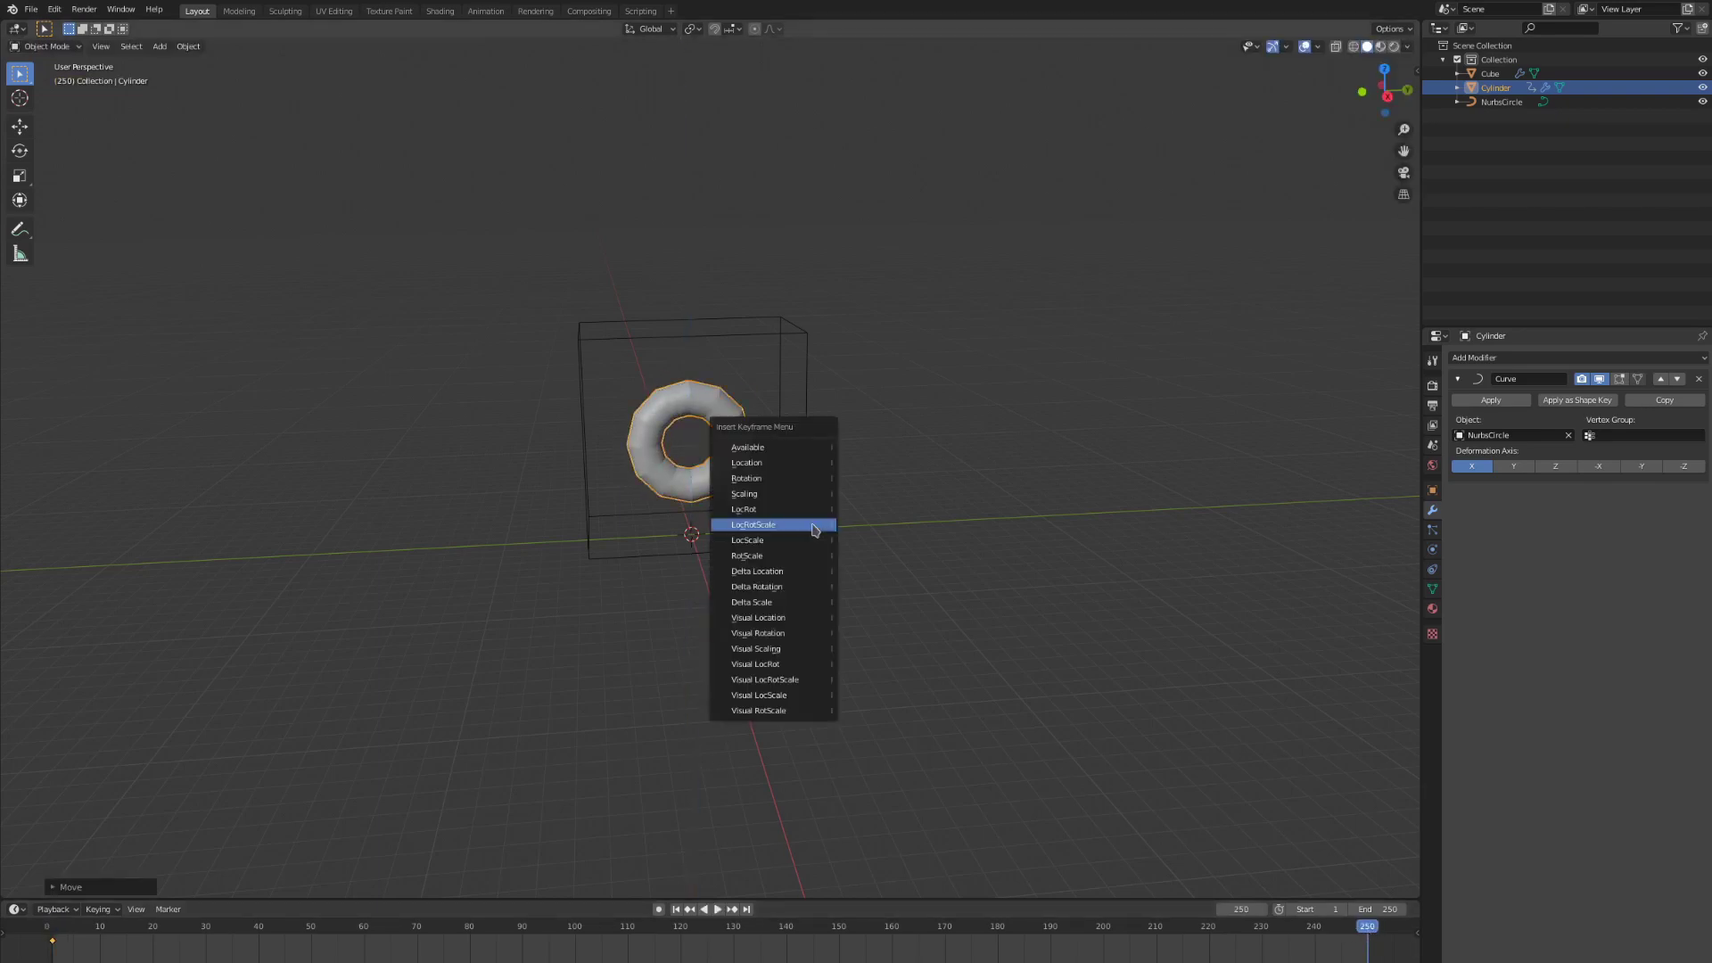
click(810, 526)
key(space)
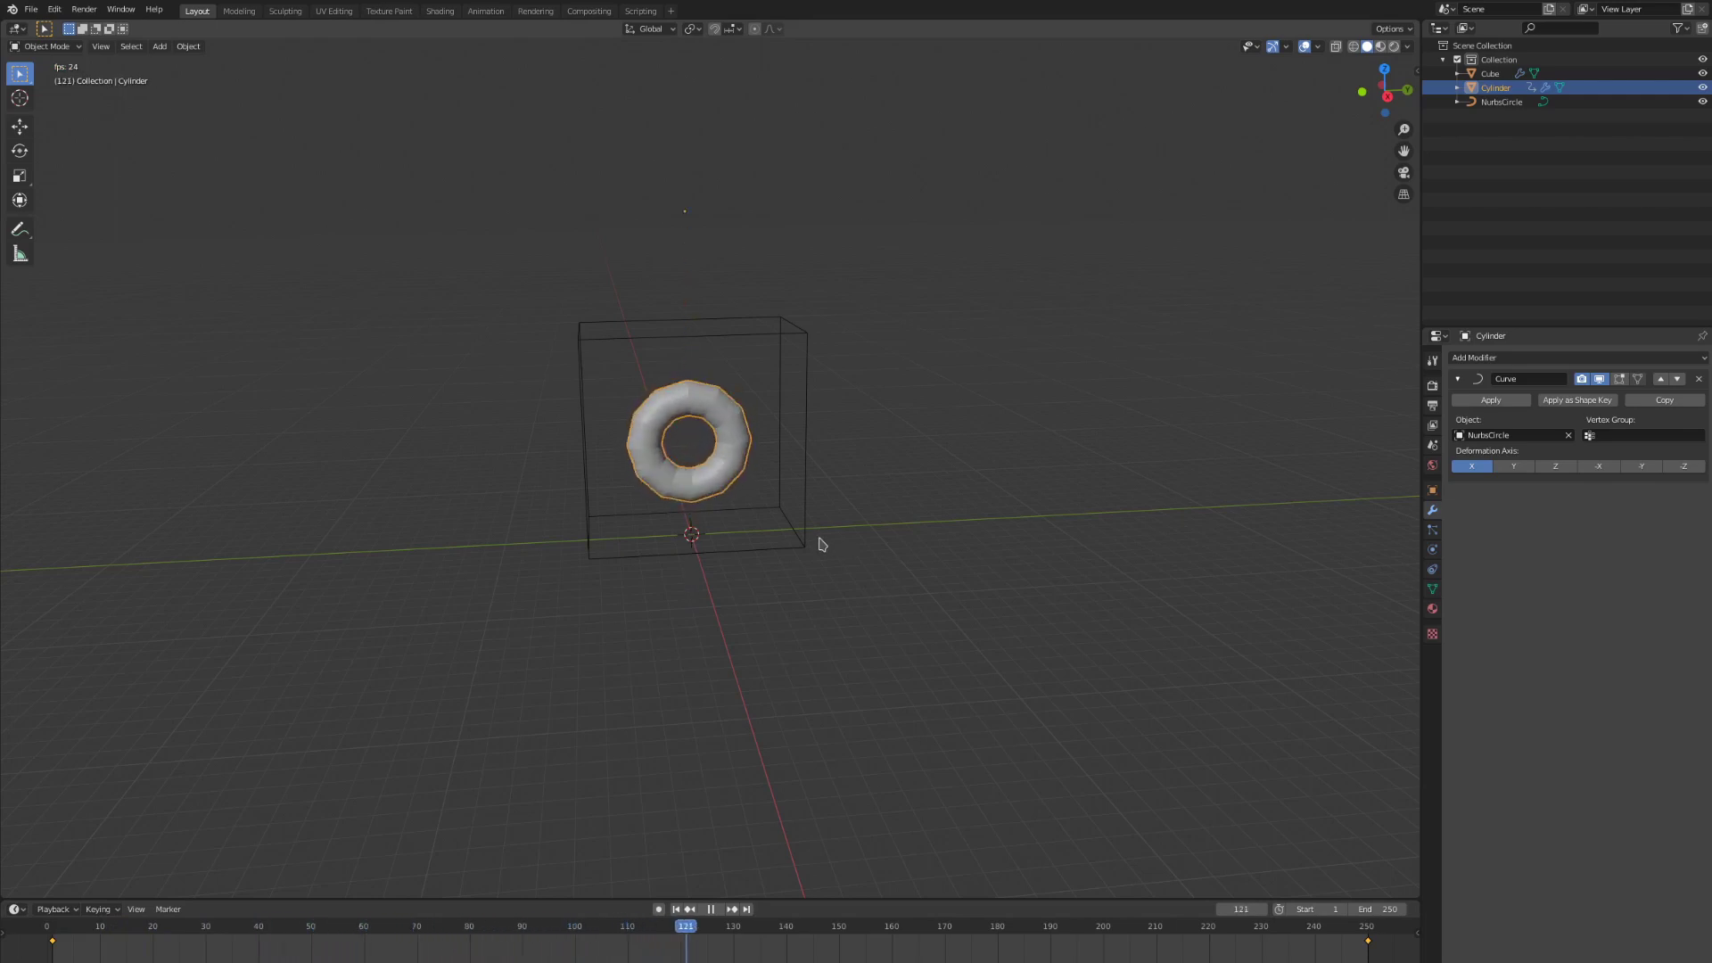
key(space)
Step: Add a small UV sphere at the torus's lower rim
key(shift+a)
mouse_move(821, 541)
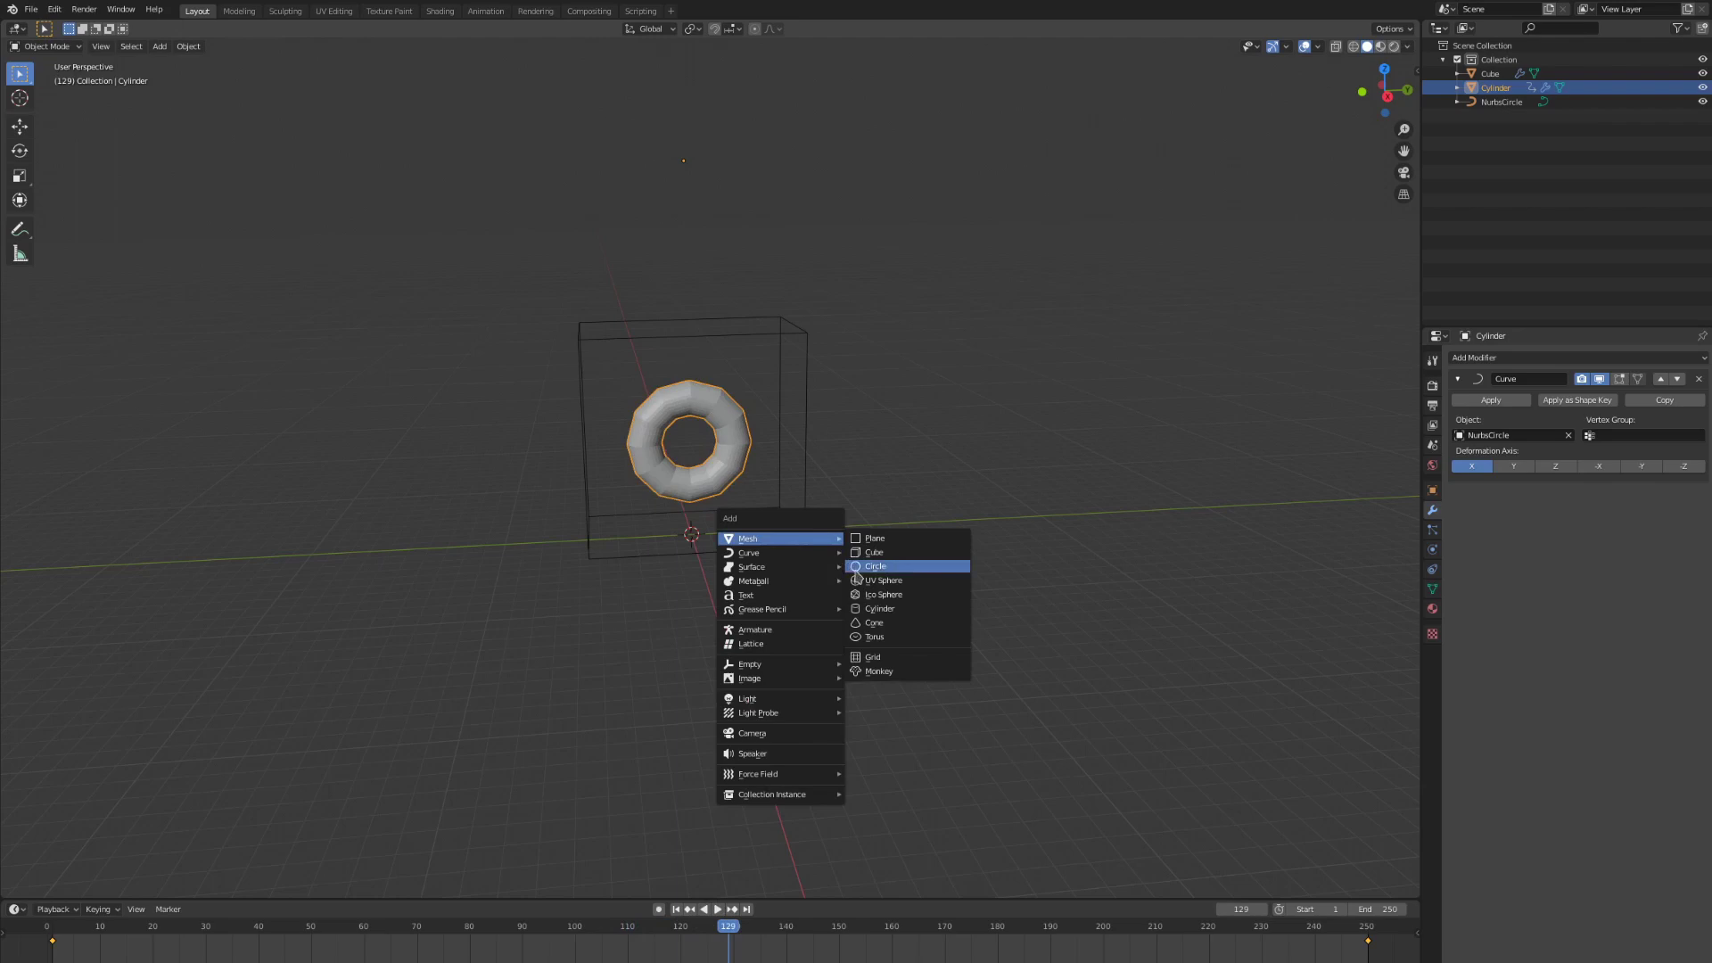
click(902, 581)
scroll(796, 586, up, 3)
scroll(796, 585, down, 1)
key(g)
key(z)
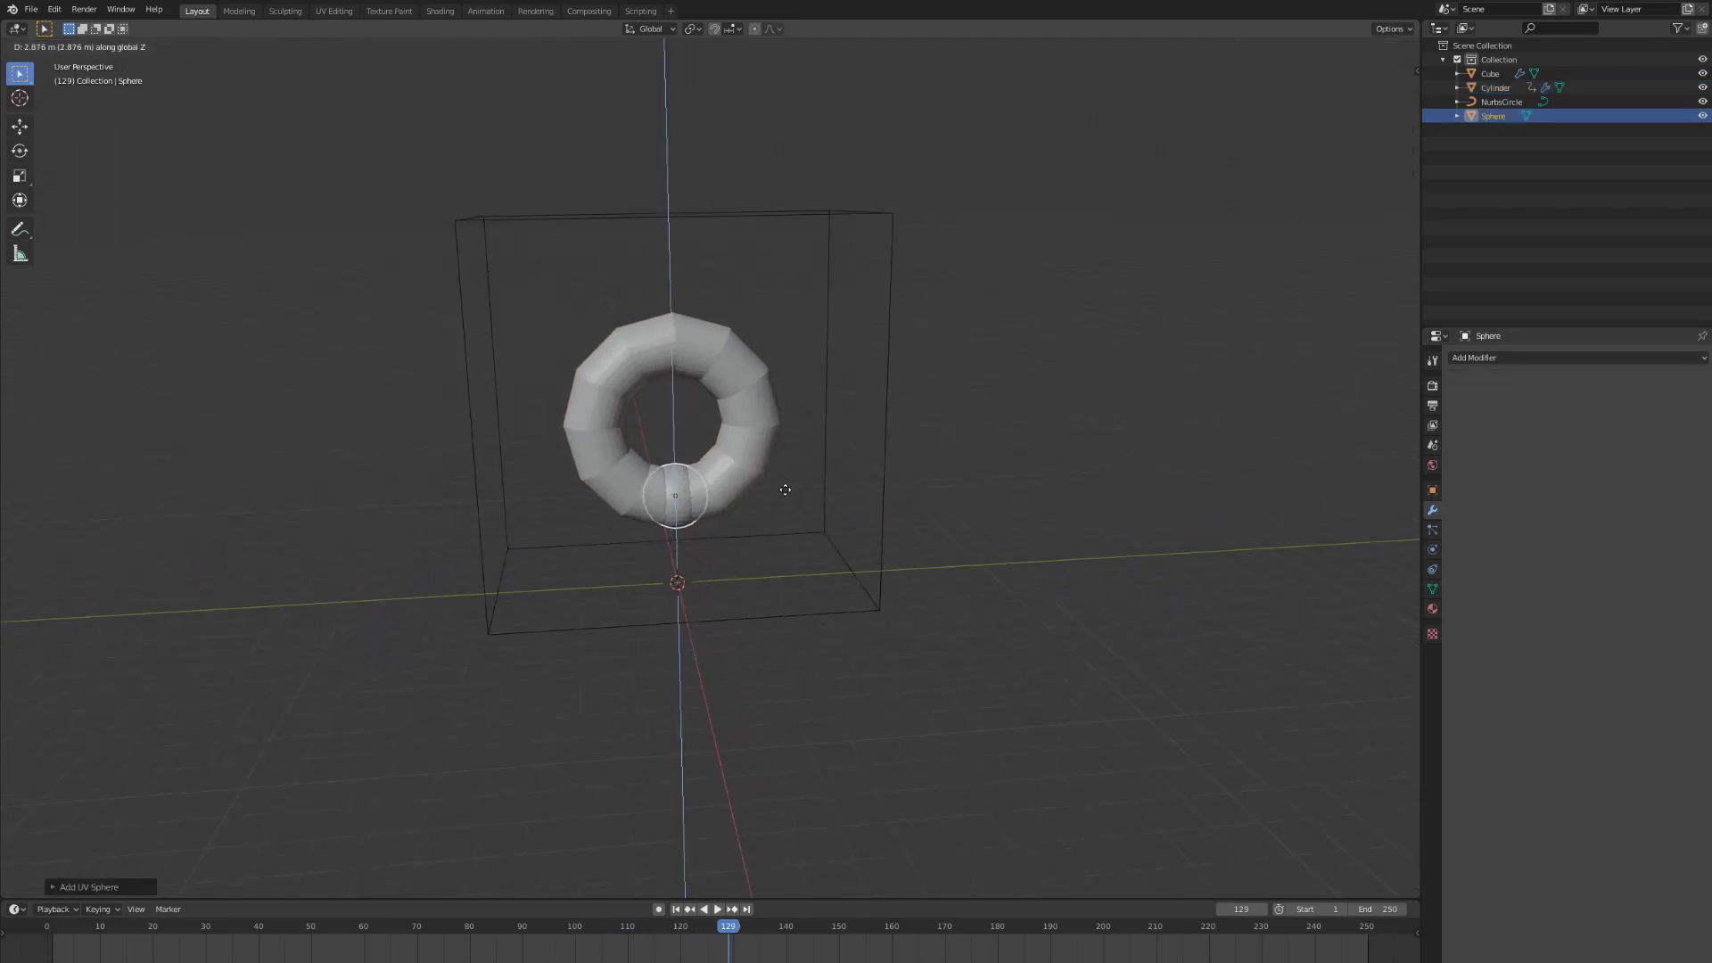
click(787, 496)
key(s)
click(764, 485)
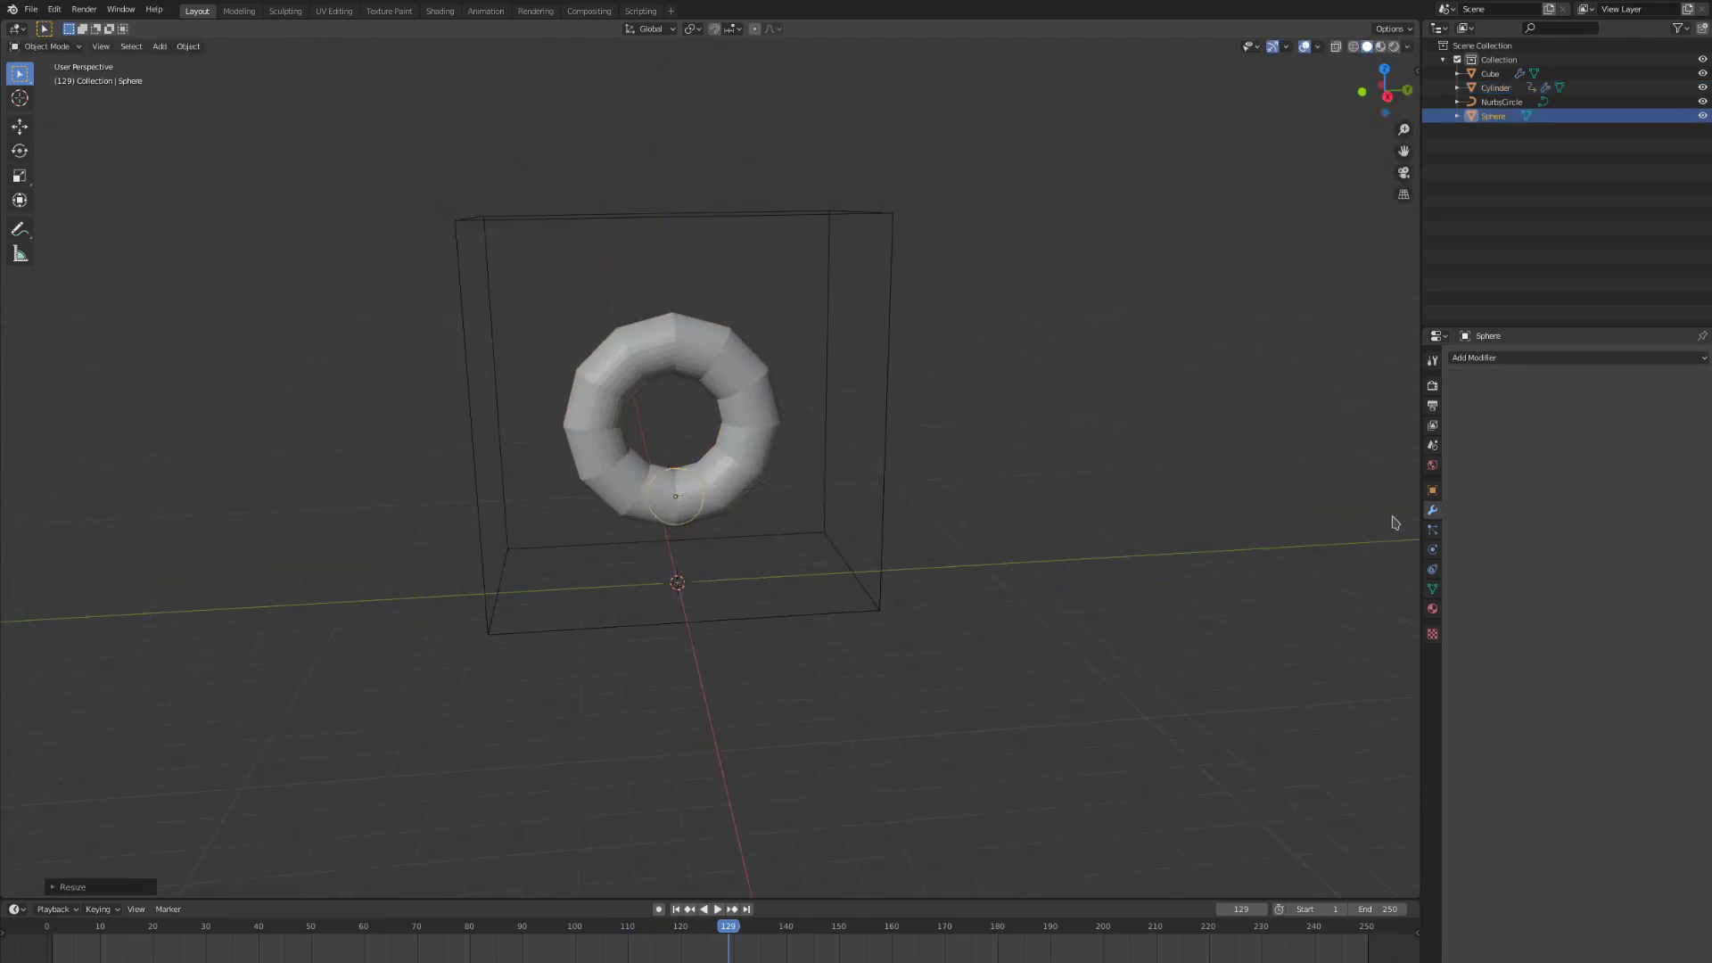
Step: Make the sphere a Fluid Flow source with Inflow behavior
click(1431, 549)
click(1650, 391)
click(1605, 464)
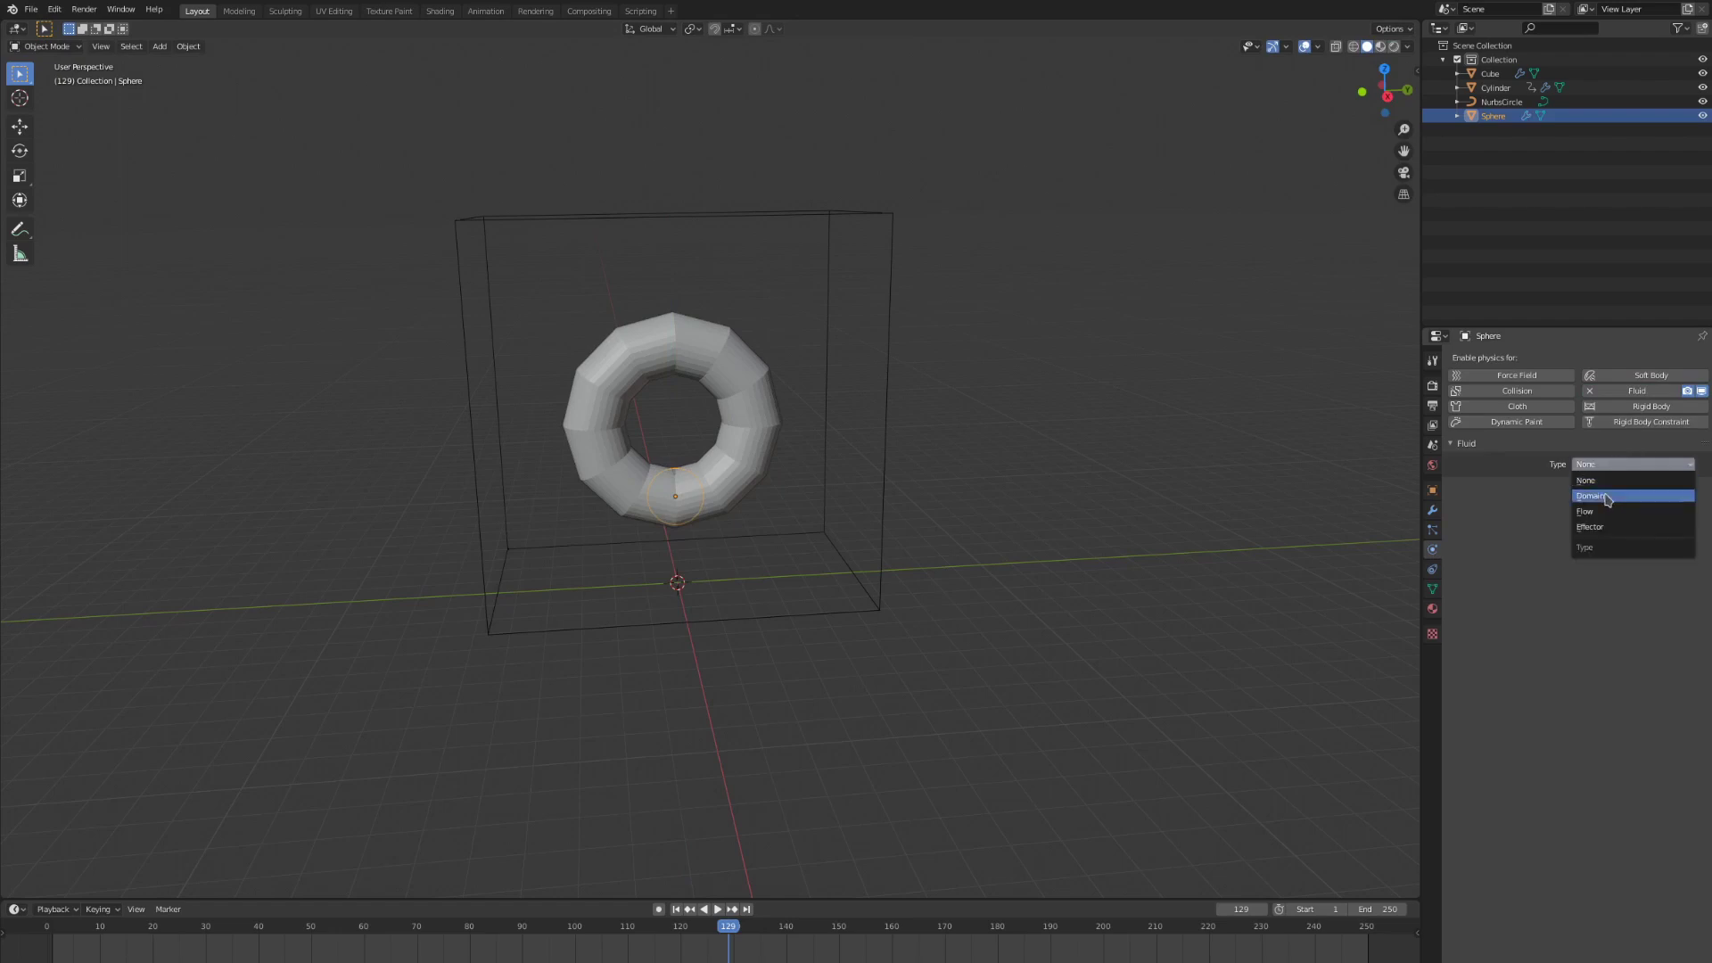
click(1600, 505)
click(1601, 523)
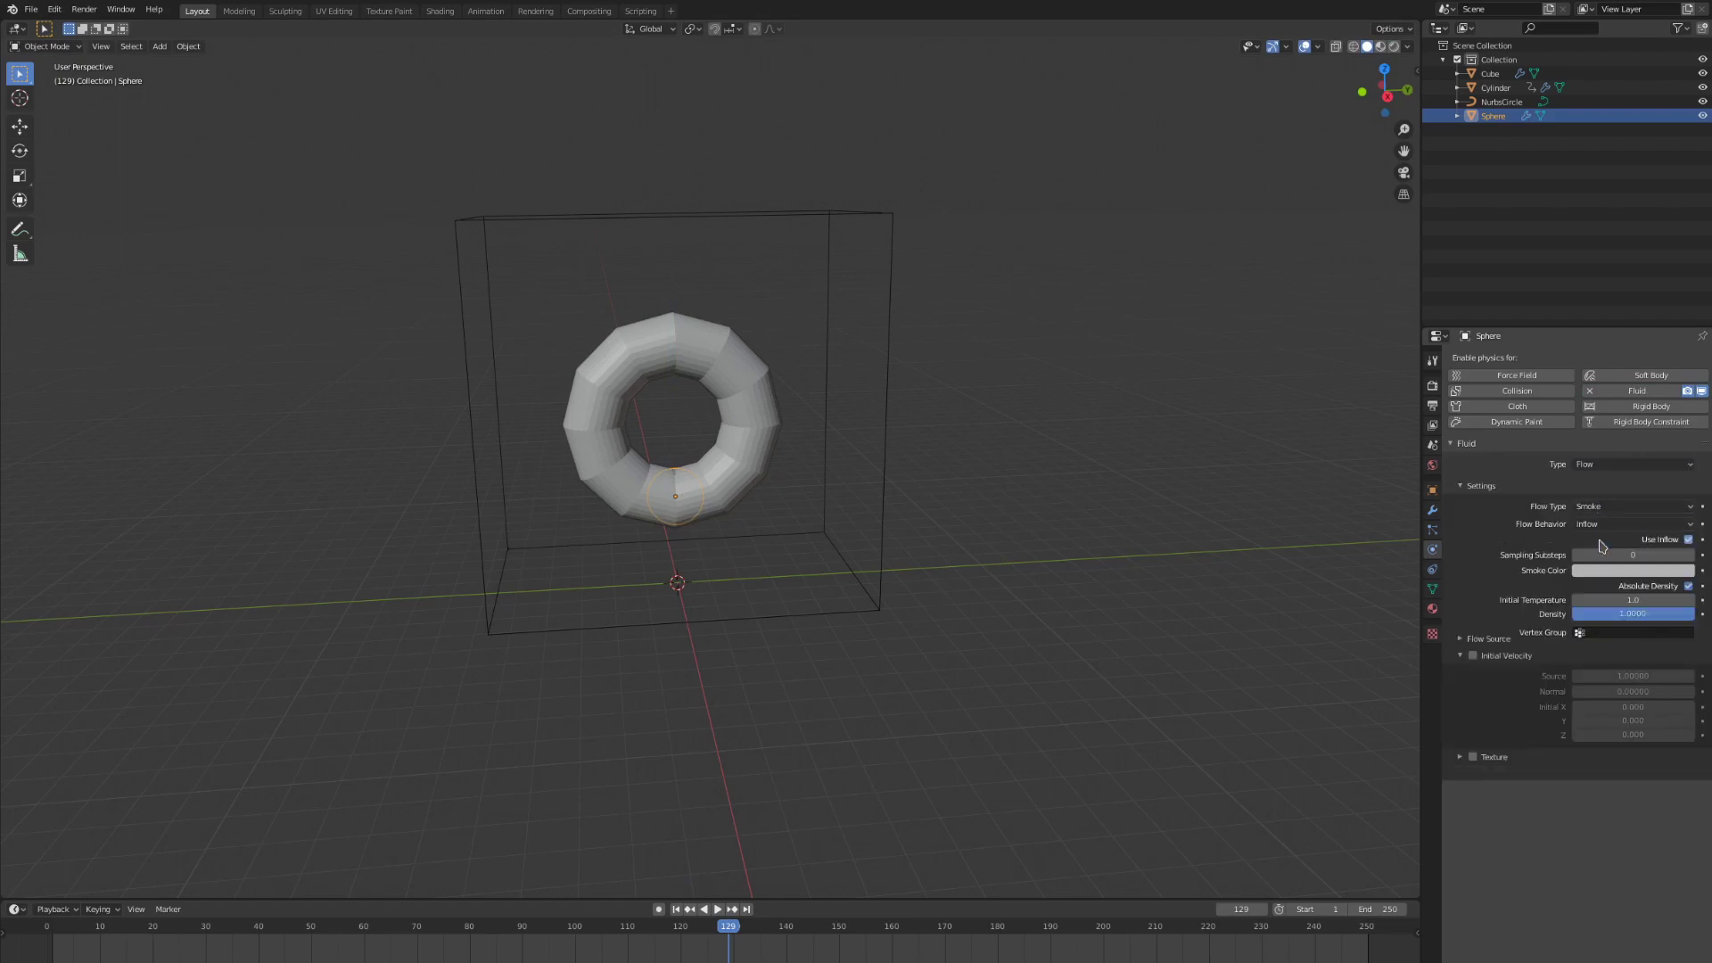
click(1602, 542)
Step: Set the sphere's volume and surface emission to 1
click(1506, 655)
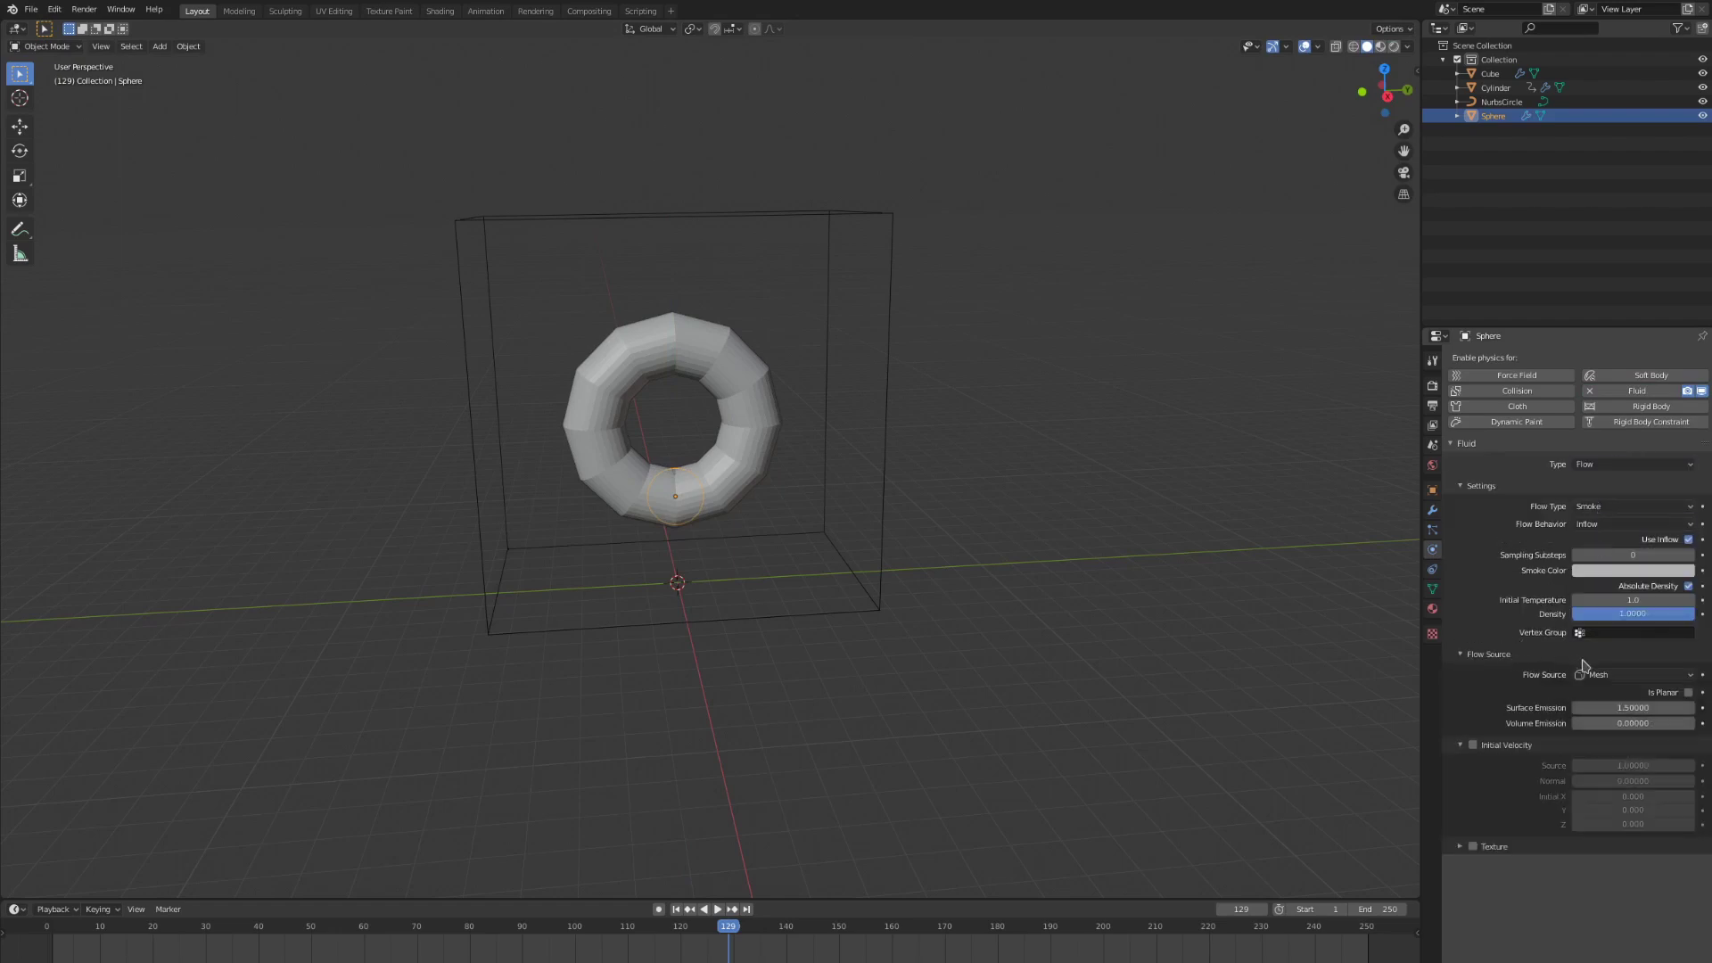
click(1632, 723)
text(1)
click(1617, 707)
key(Return)
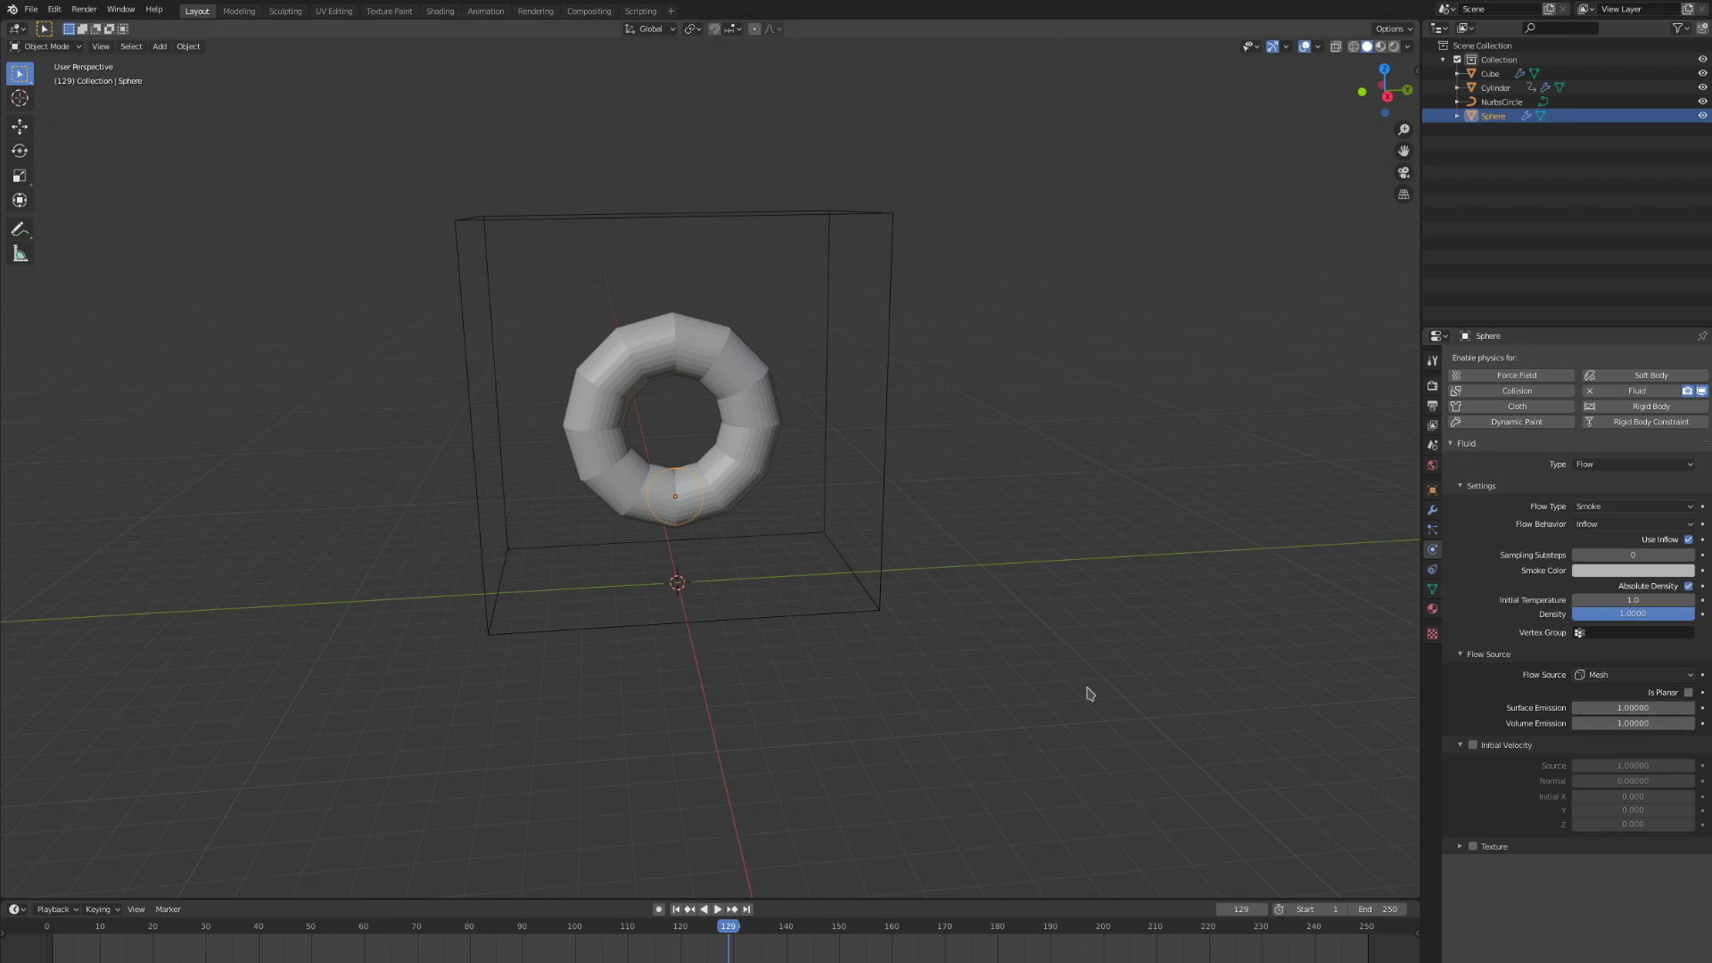
Step: Make the torus a Guide fluid effector with surface thickness 0.1, then select the domain cube
scroll(1086, 692, up, 1)
click(771, 392)
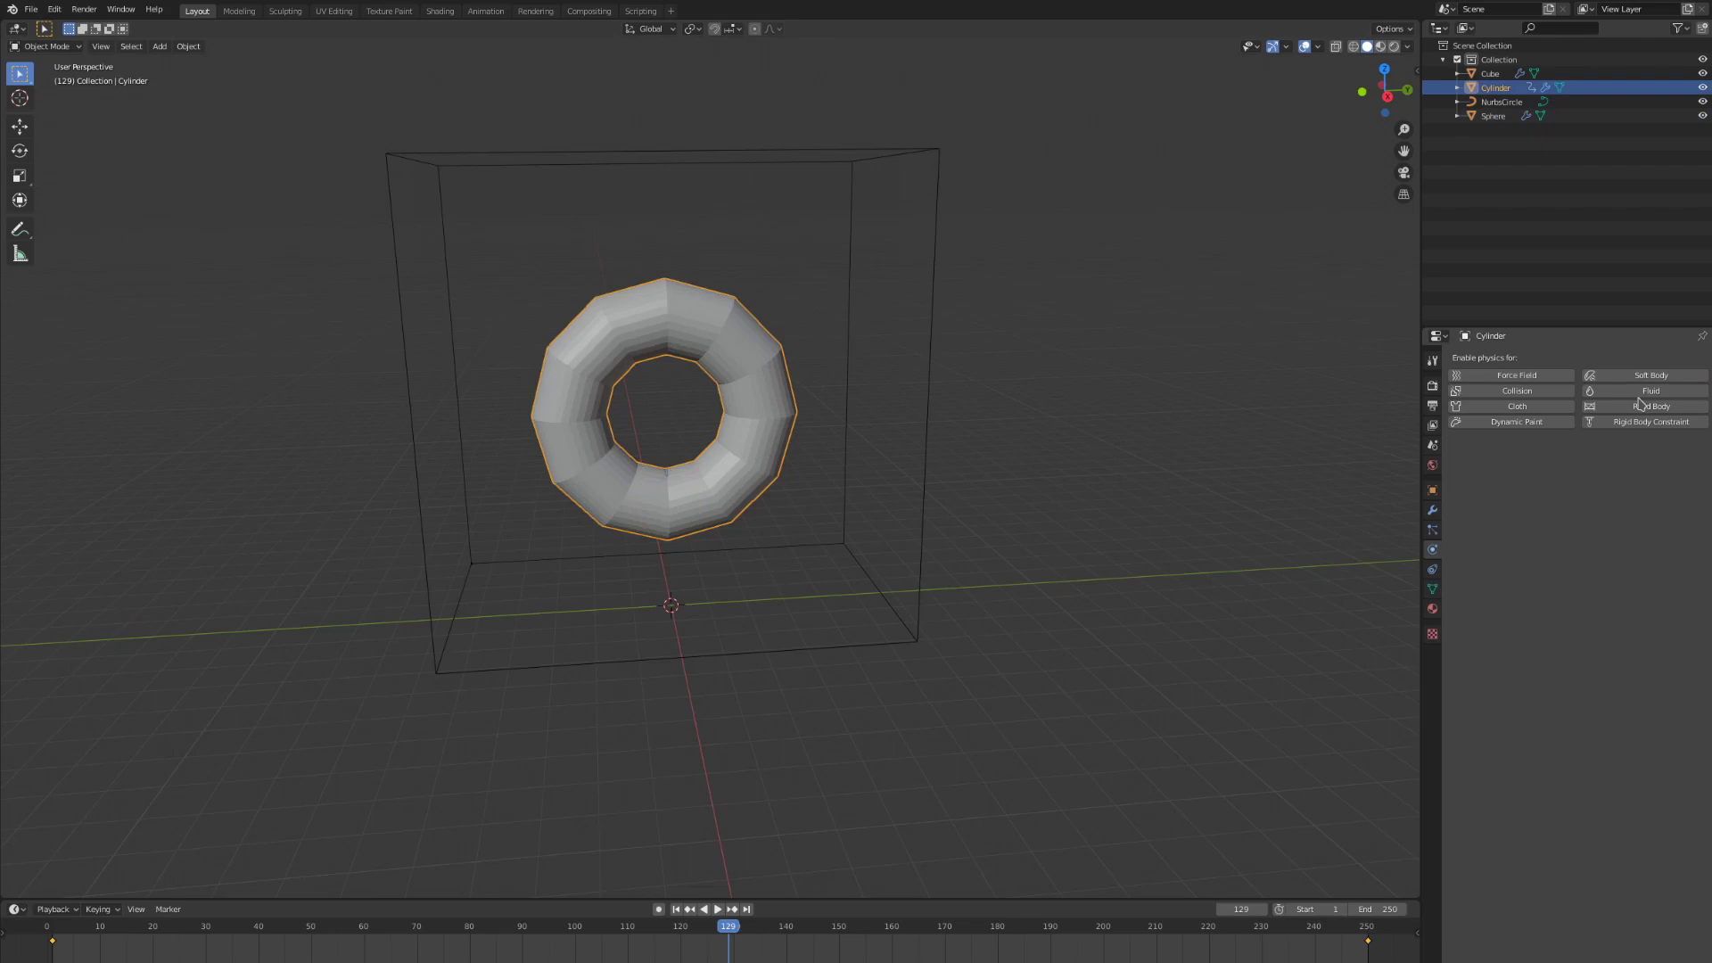
click(1618, 465)
click(1613, 527)
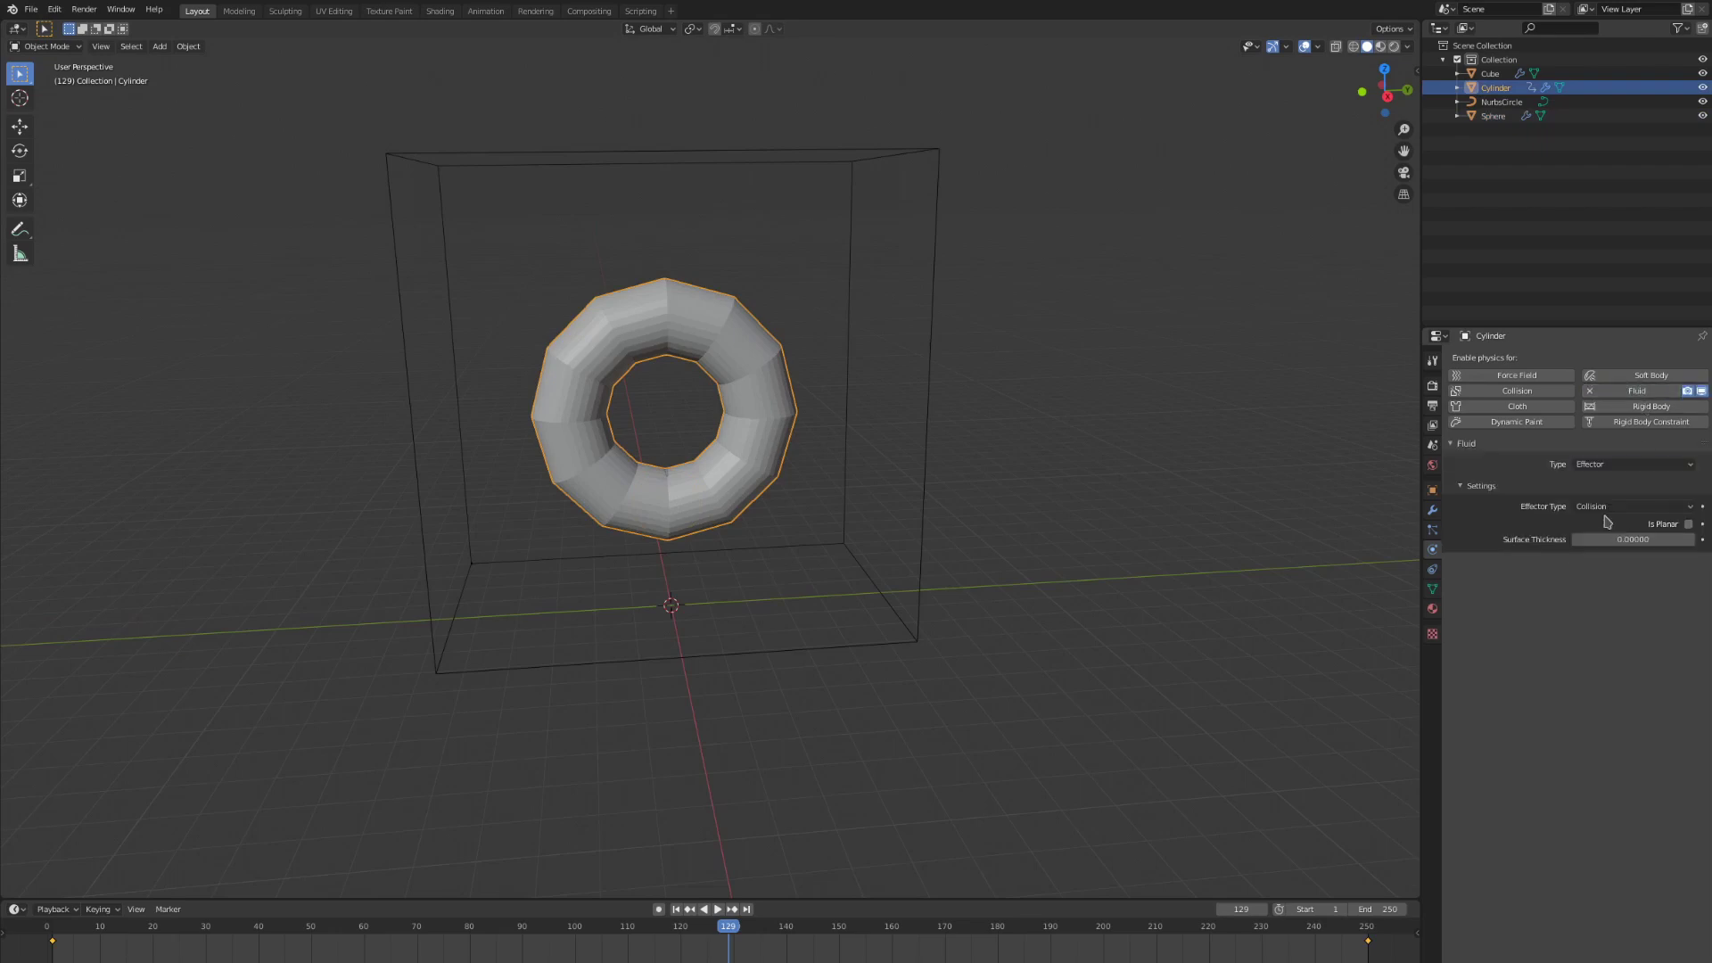
click(1614, 505)
click(1609, 540)
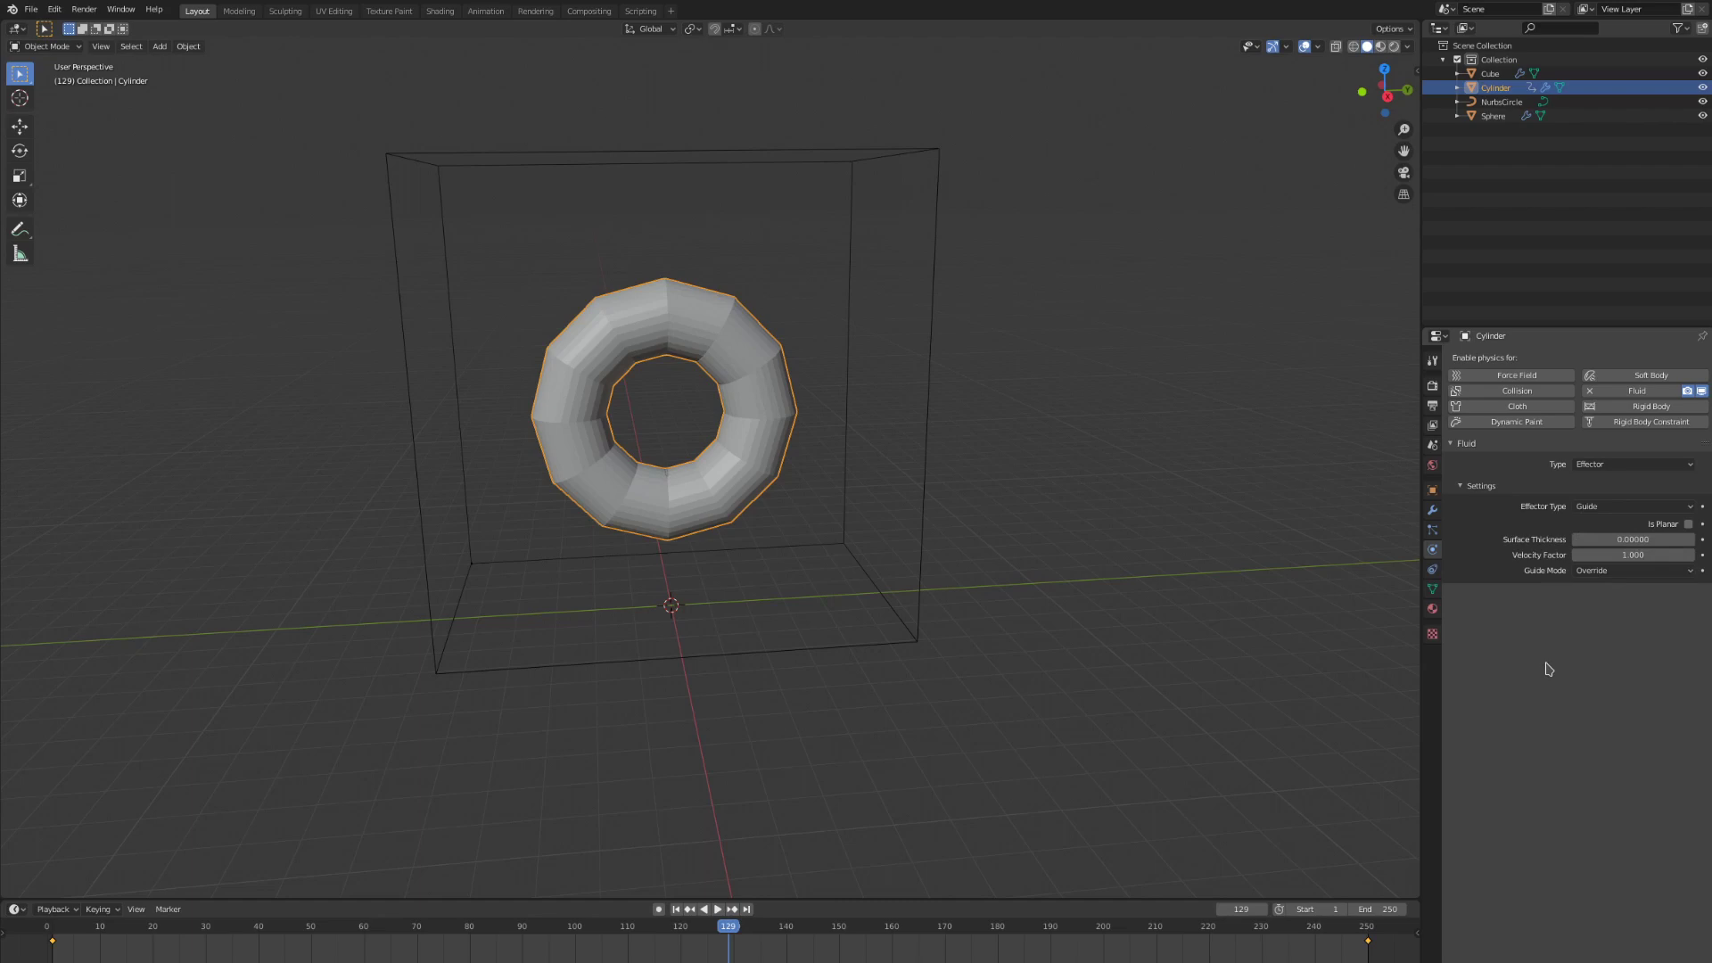
click(1620, 538)
key(Return)
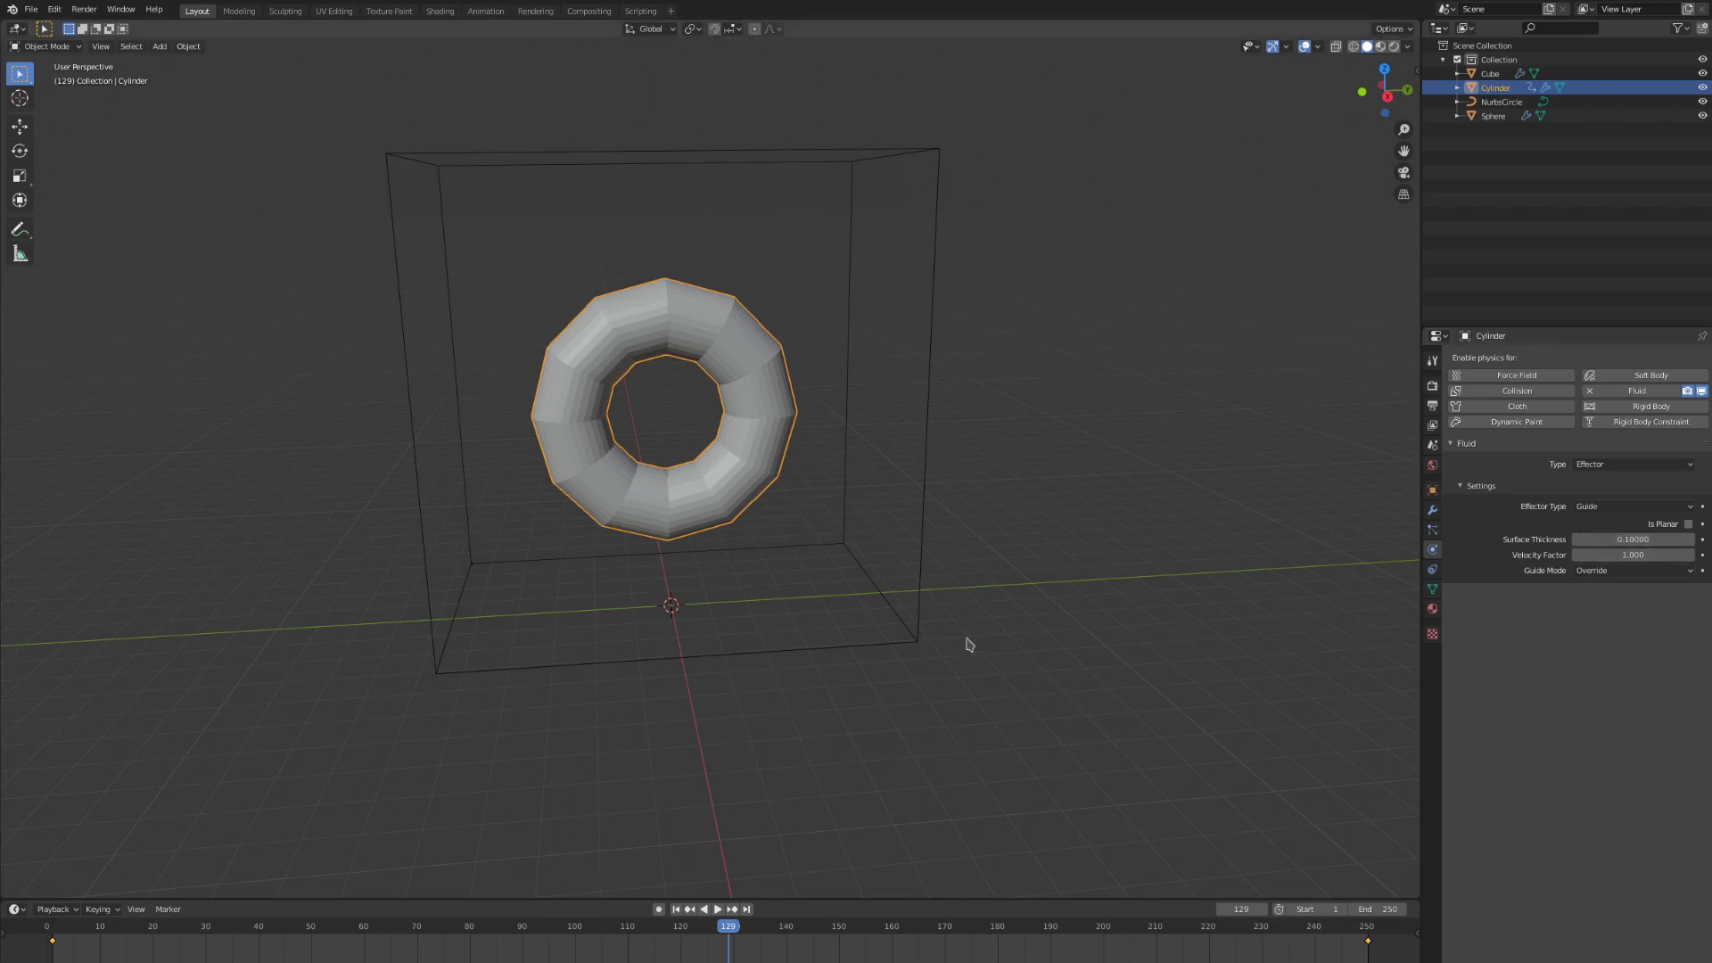
click(923, 578)
Step: Set the domain's cache end frame to 250
scroll(1587, 713, down, 3)
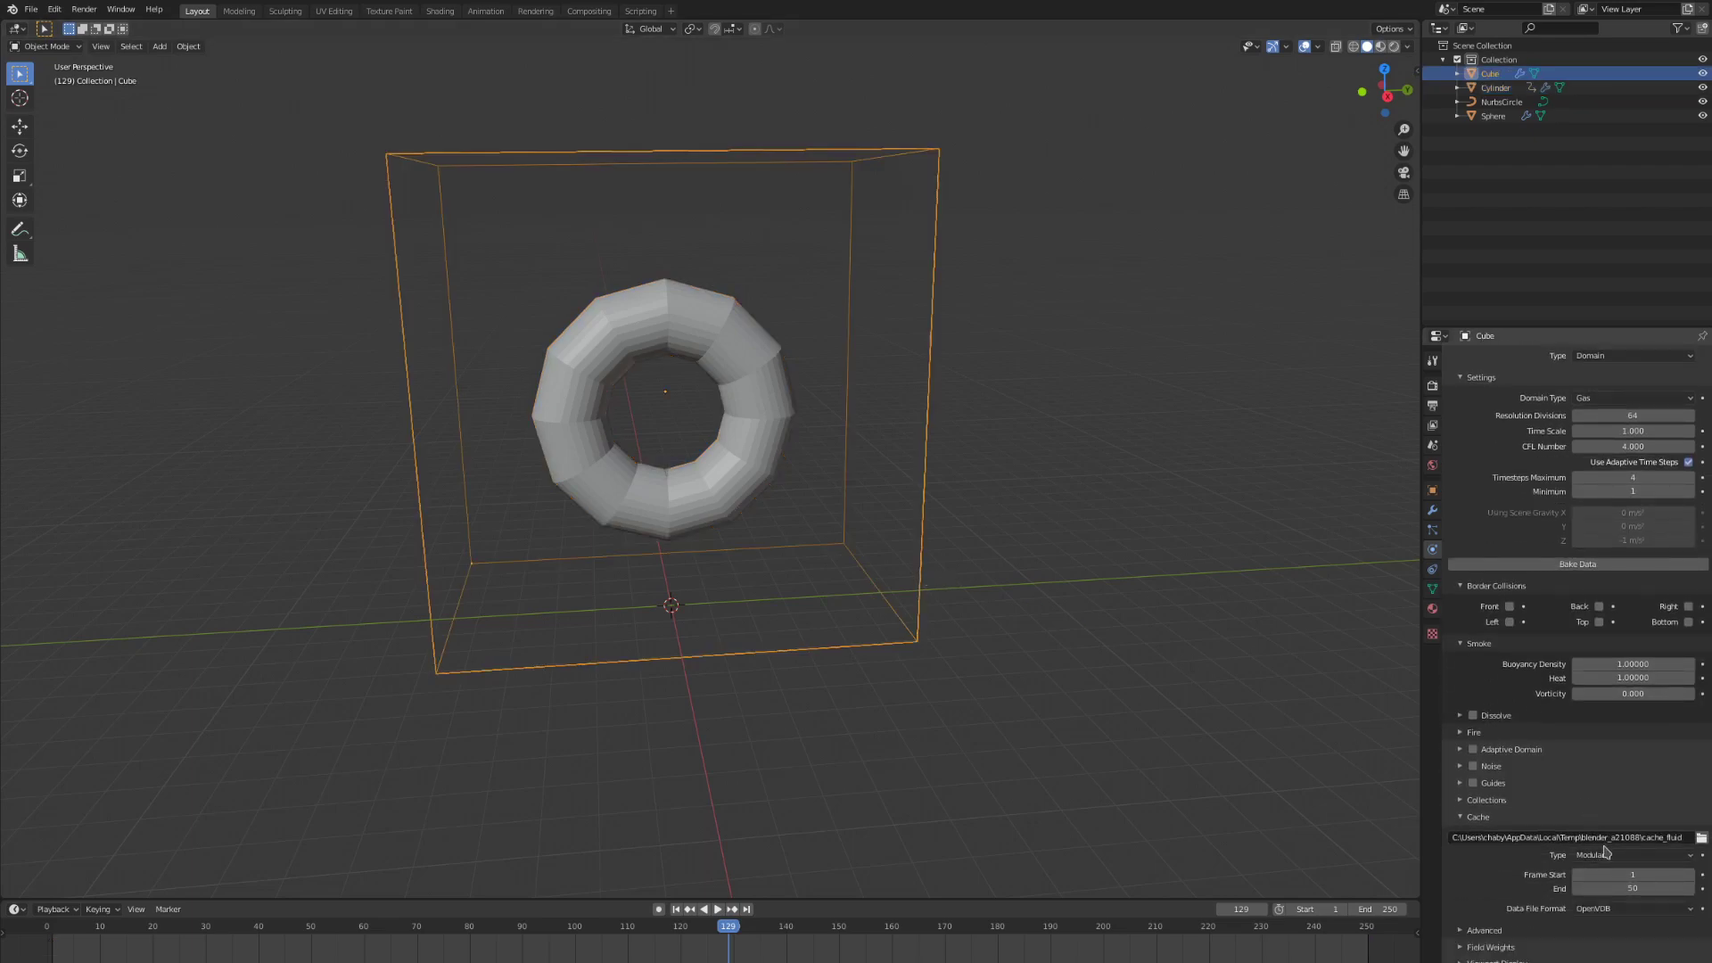
click(1628, 888)
key(Return)
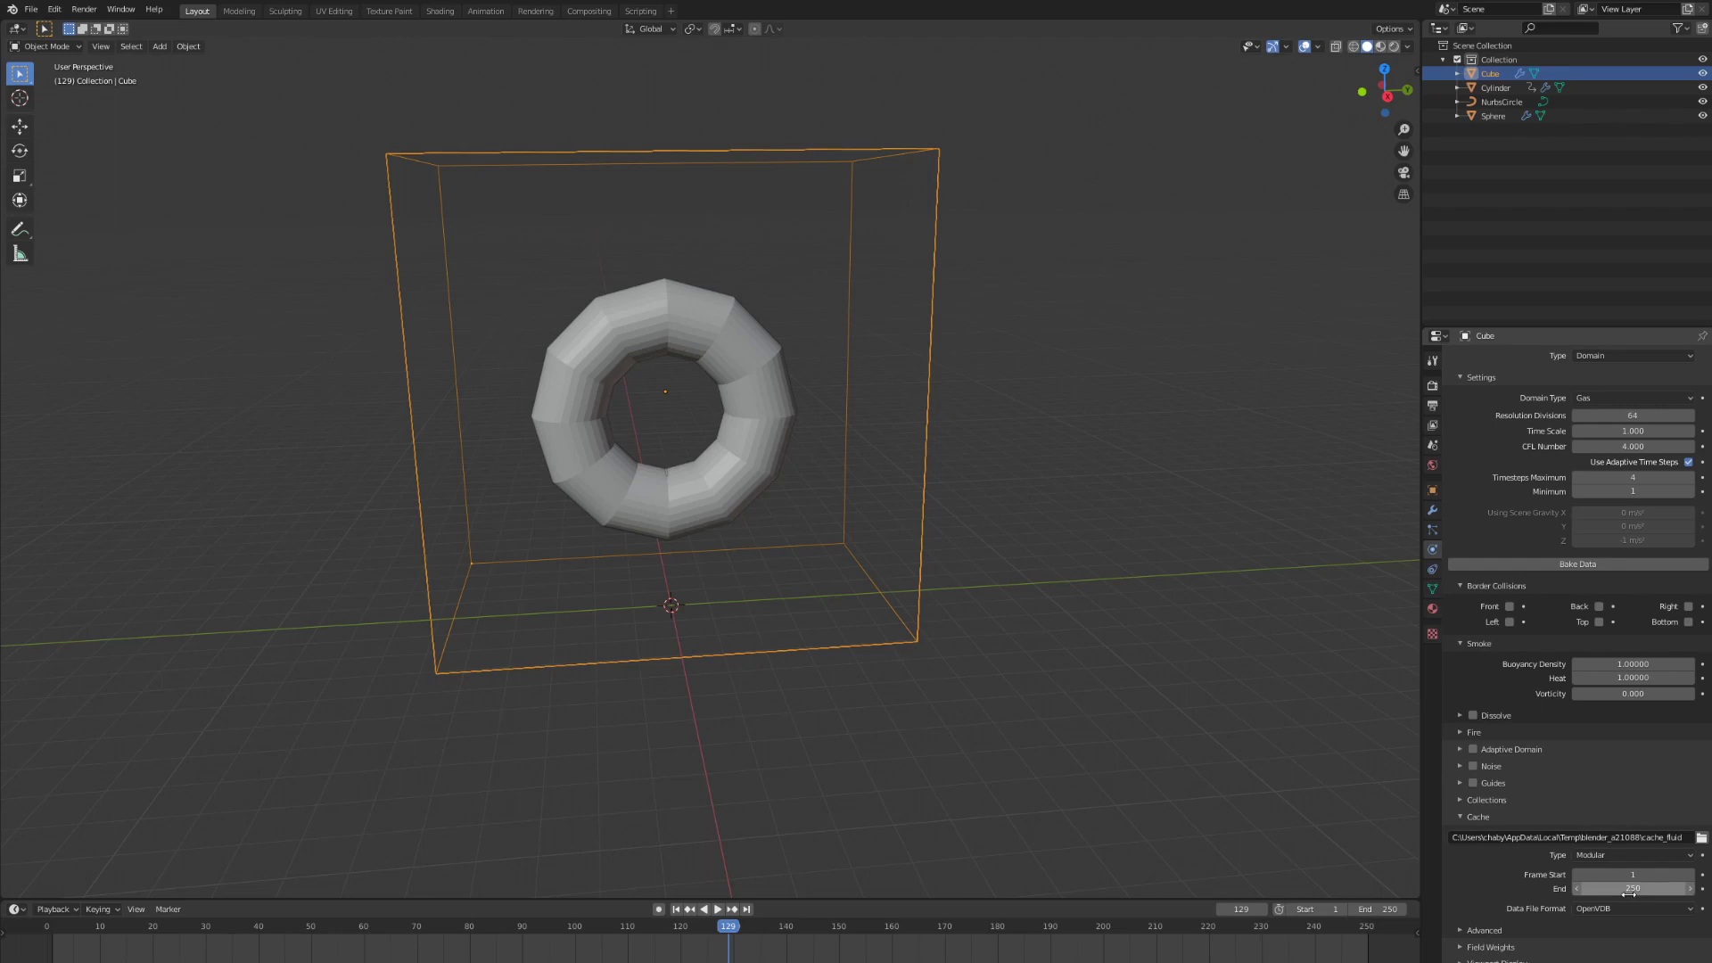
Step: Enable domain Guides with Effector as velocity source and bake the guides
scroll(1629, 896, up, 3)
click(1498, 891)
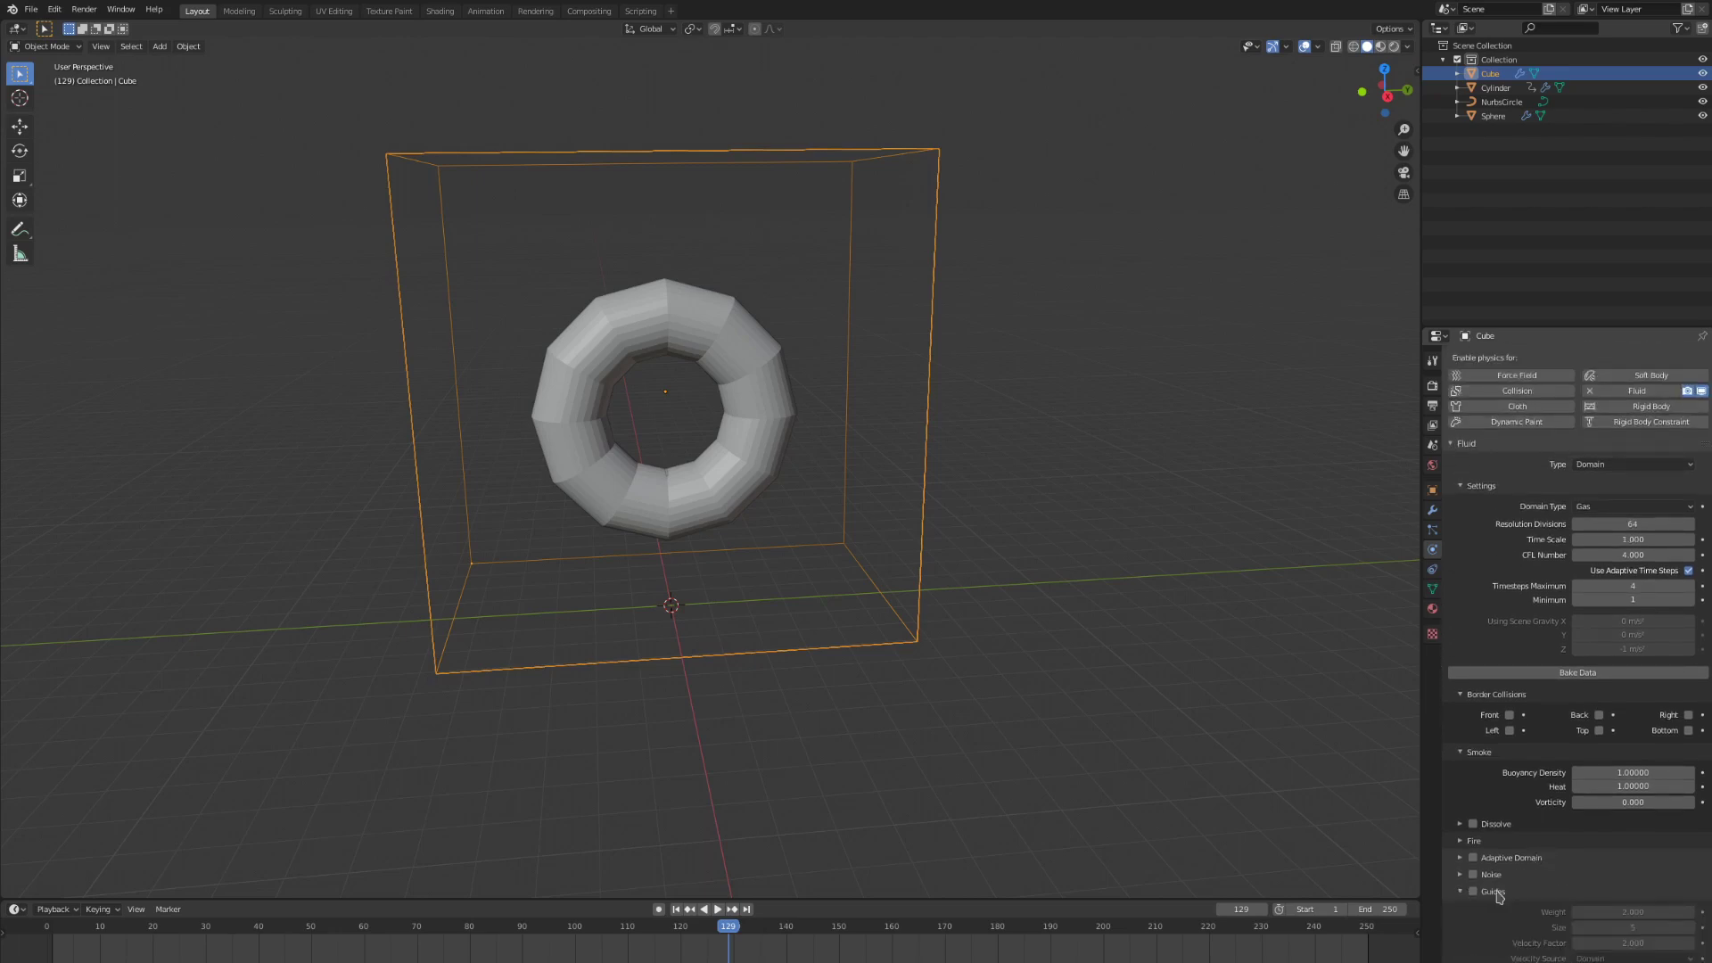
scroll(1497, 882, down, 2)
click(1473, 812)
scroll(1525, 866, down, 2)
scroll(1527, 869, down, 2)
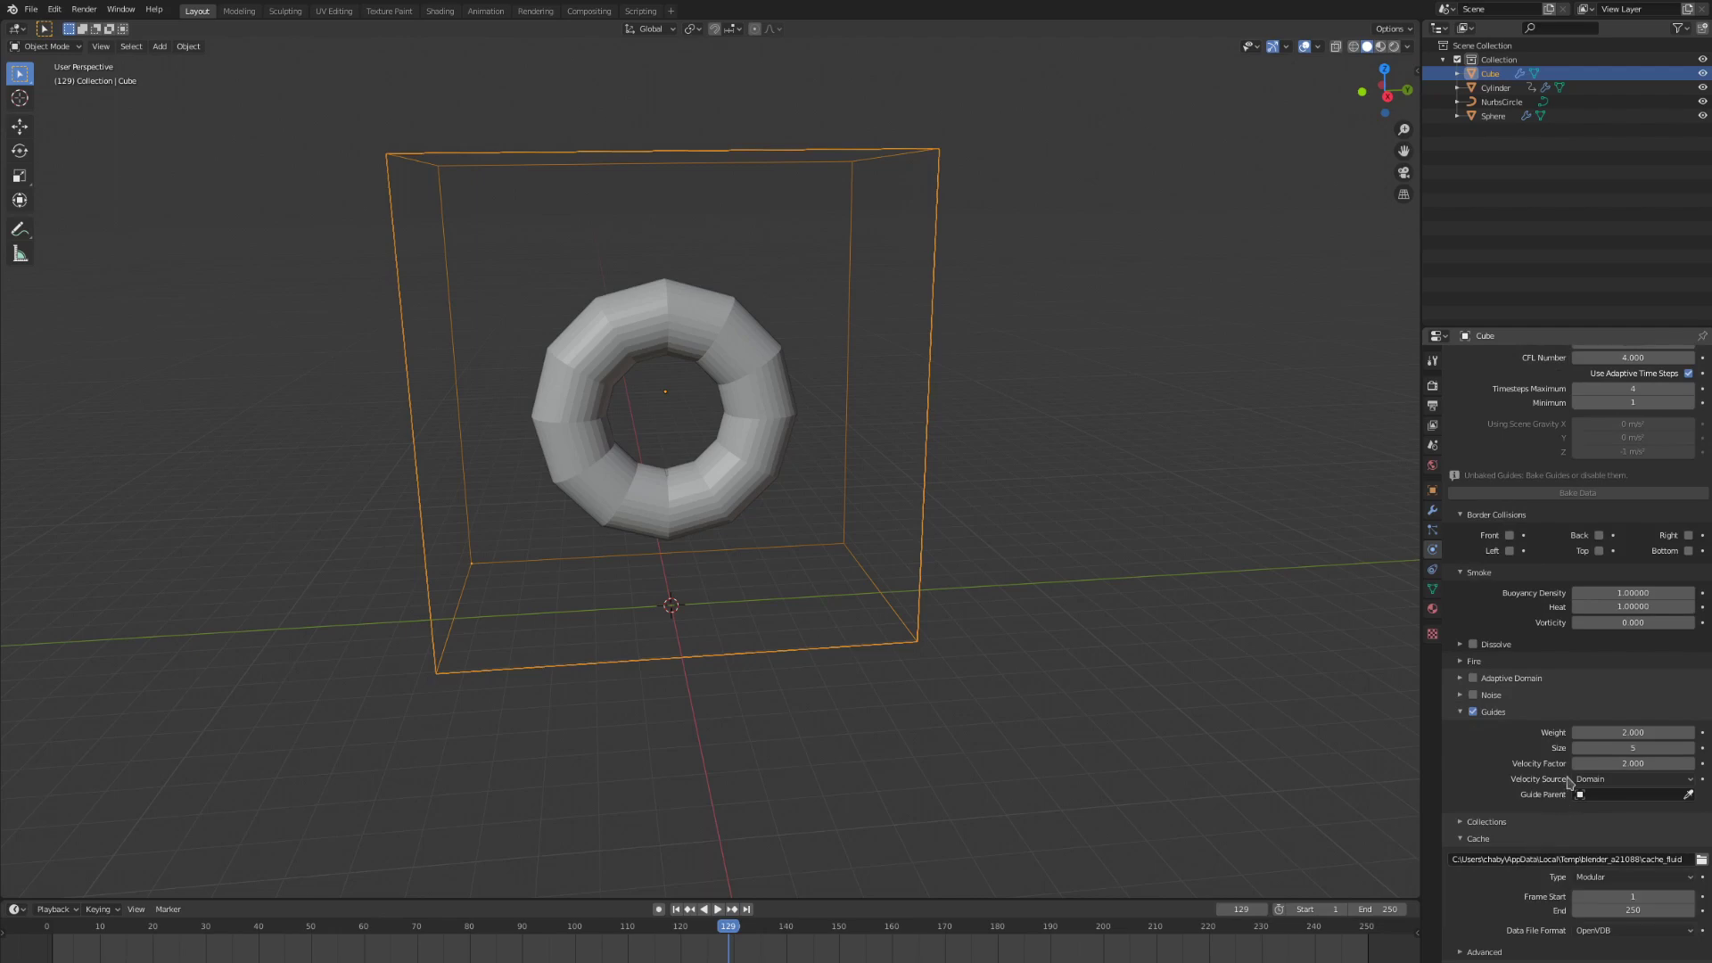
click(1610, 780)
click(1611, 817)
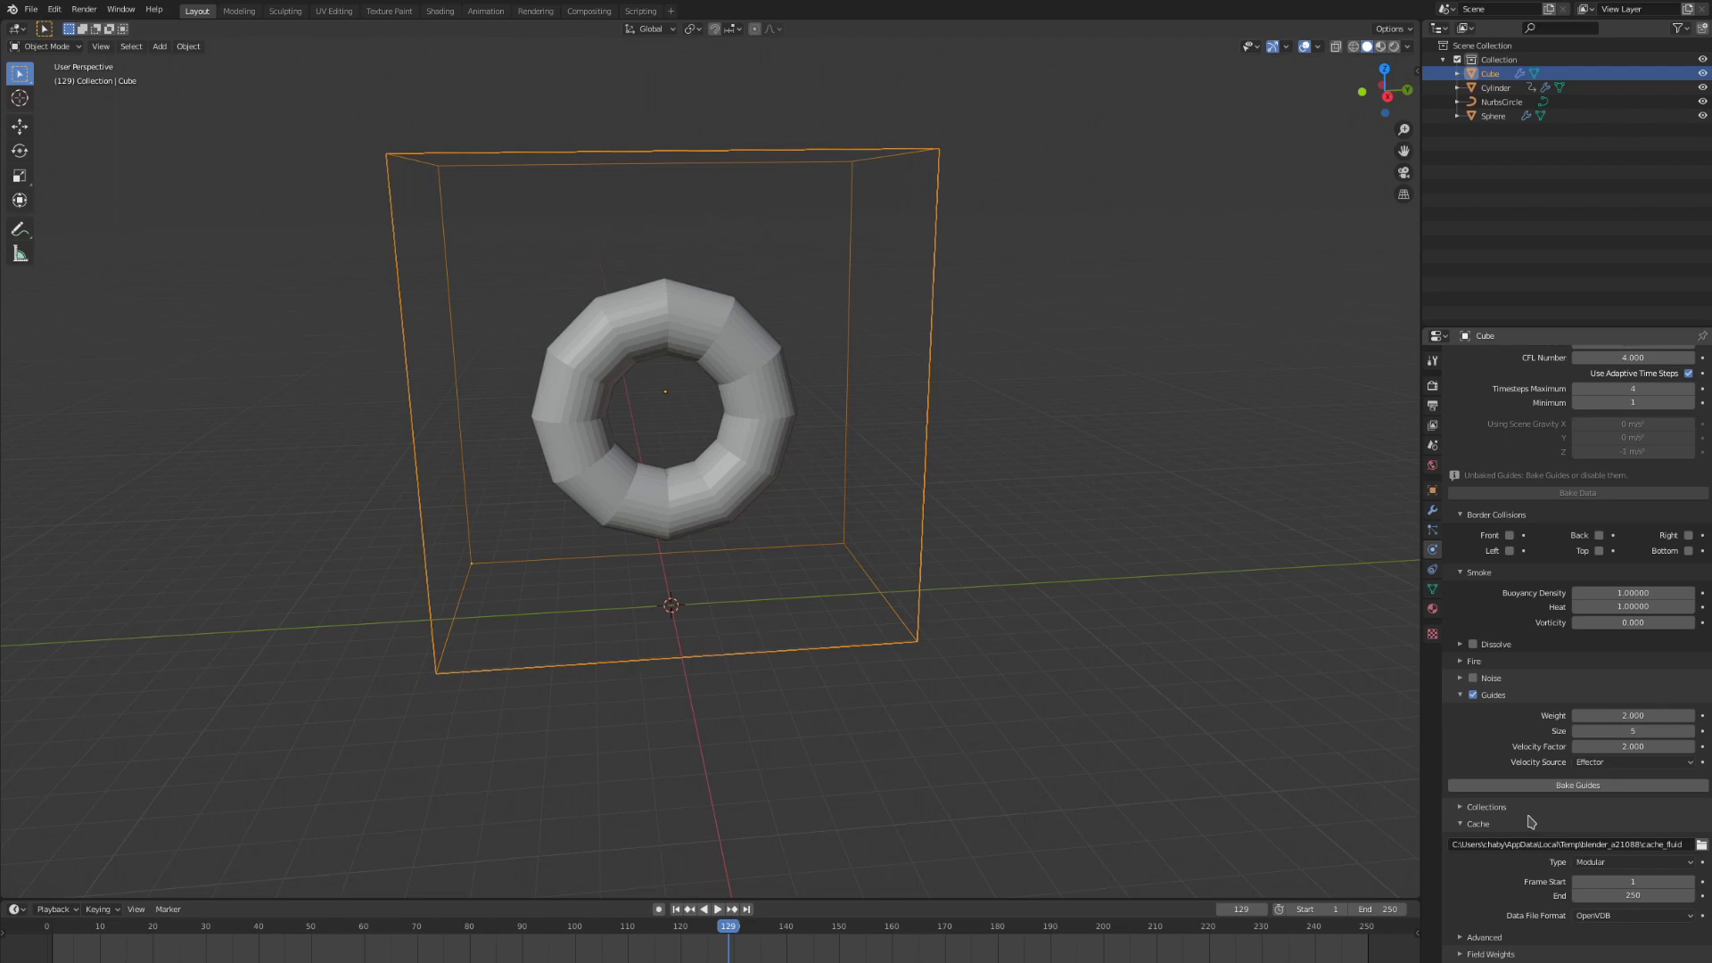
click(1549, 788)
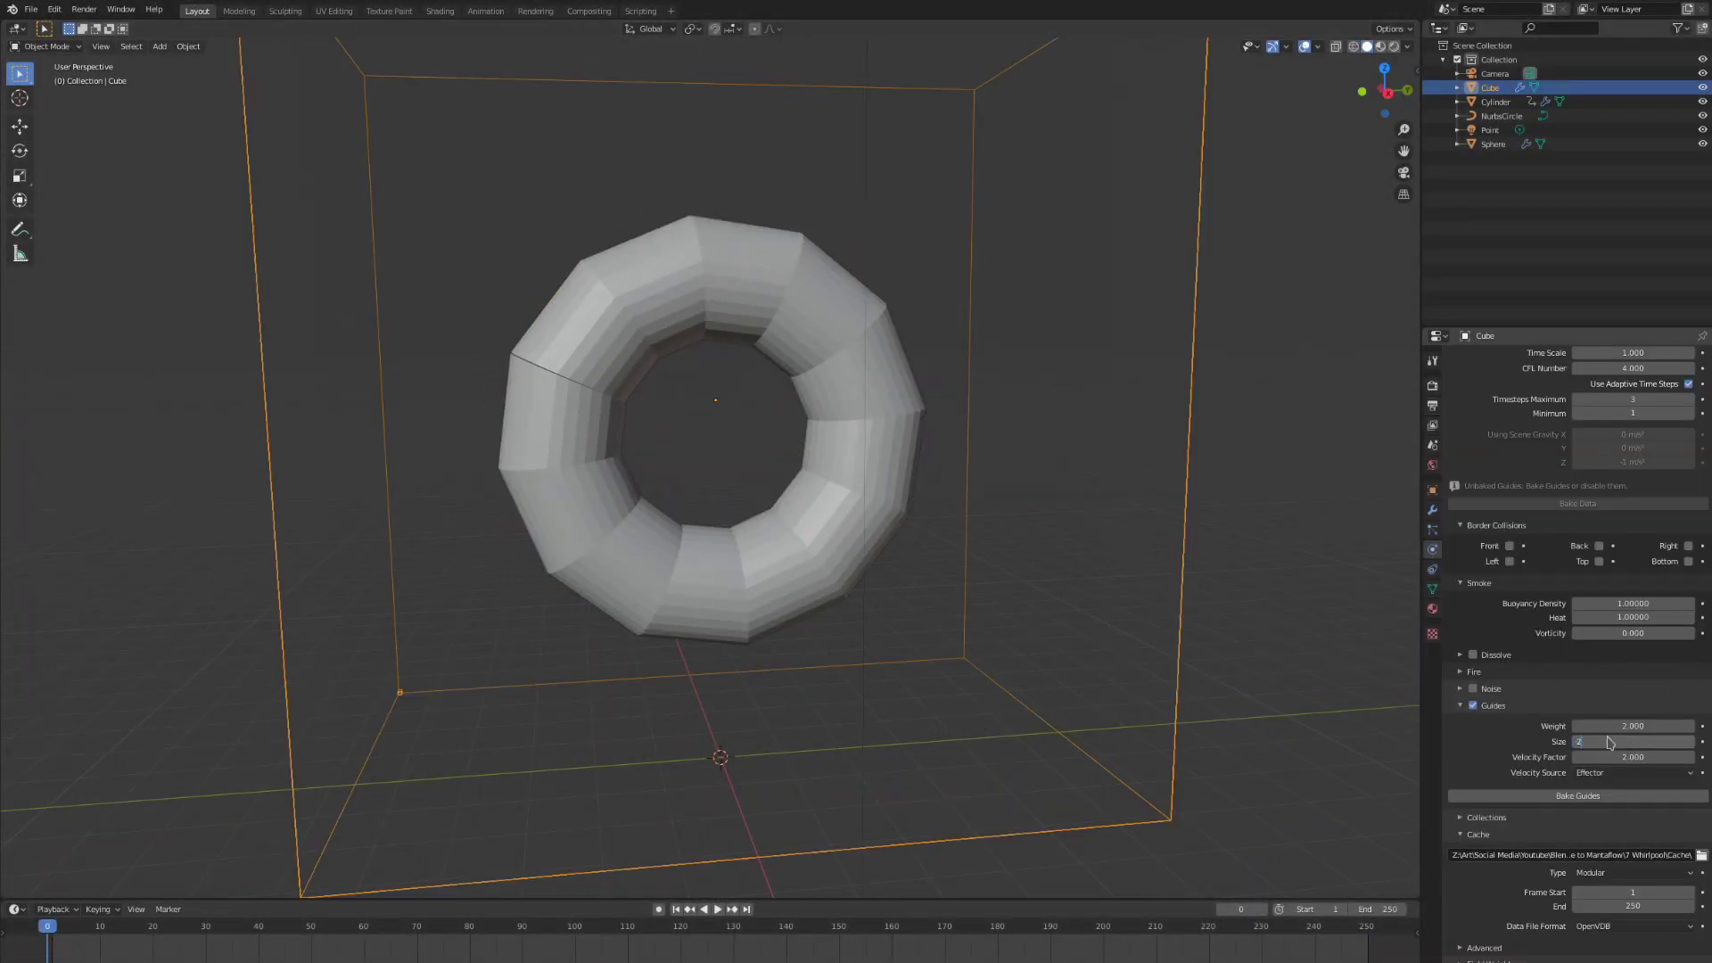
Step: Set the guide weight to 1 and the guide velocity factor to 1
drag(1632, 725, 1595, 725)
click(1621, 757)
text(1)
key(Return)
scroll(798, 575, down, 5)
Step: In Edit Mode, scale the domain cube wider along X and taller along Z
key(Tab)
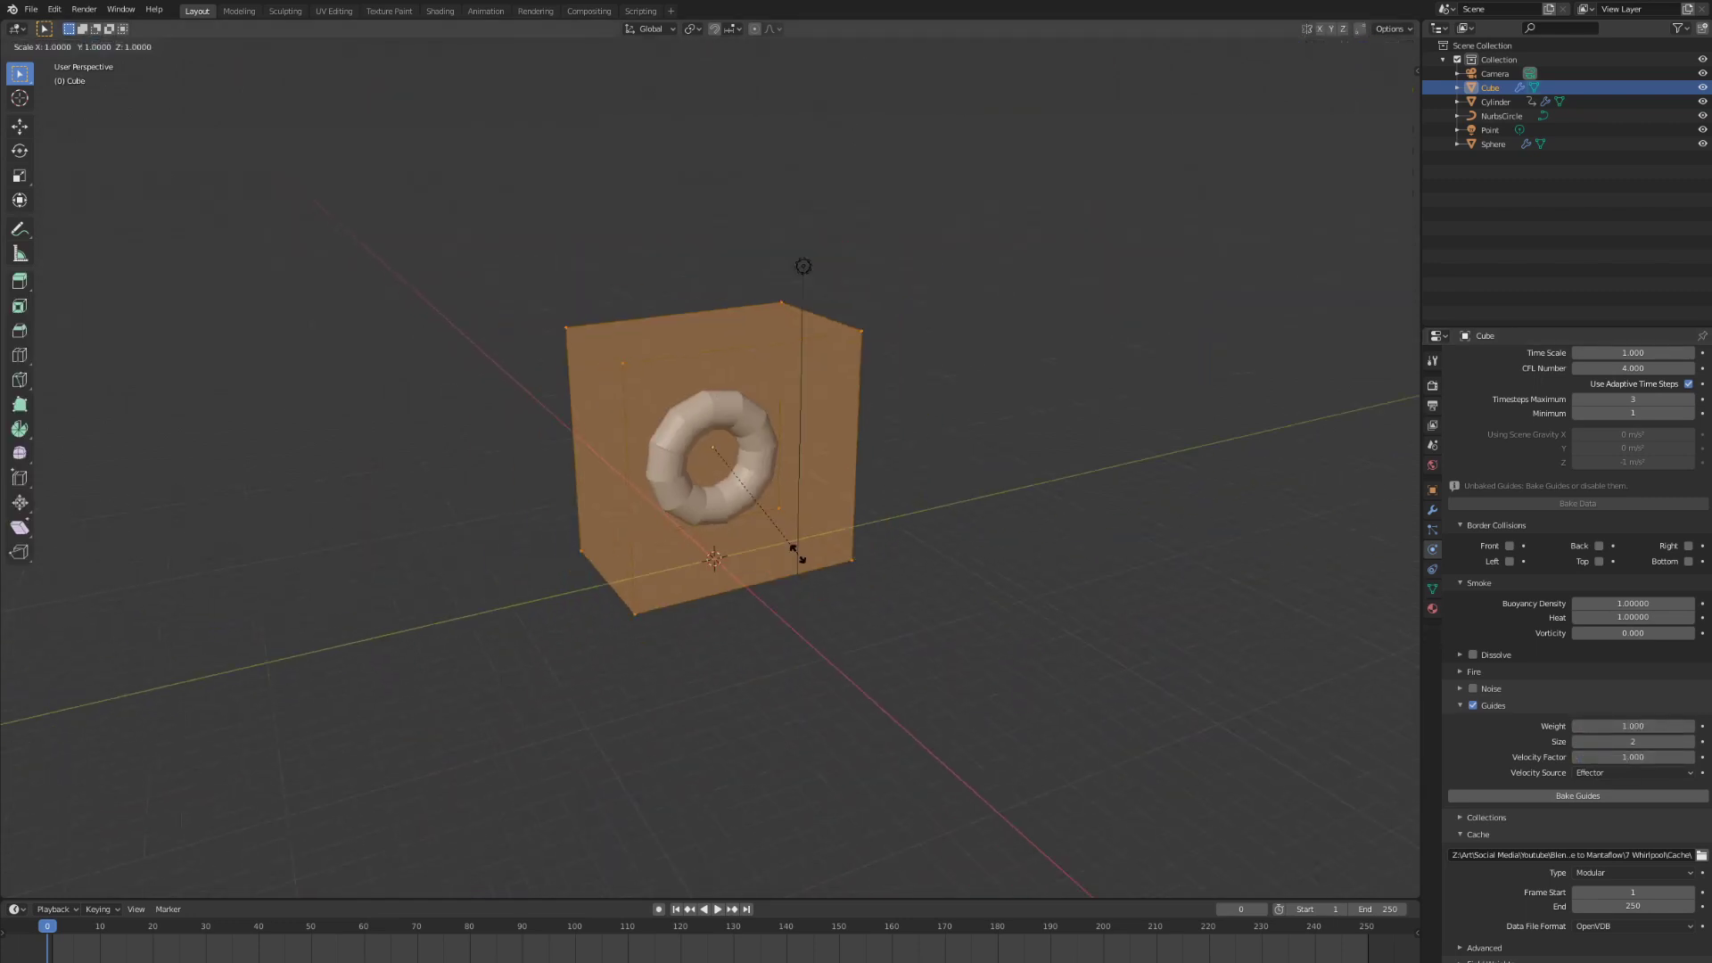
key(s)
key(x)
click(903, 562)
scroll(667, 441, down, 1)
key(s)
key(z)
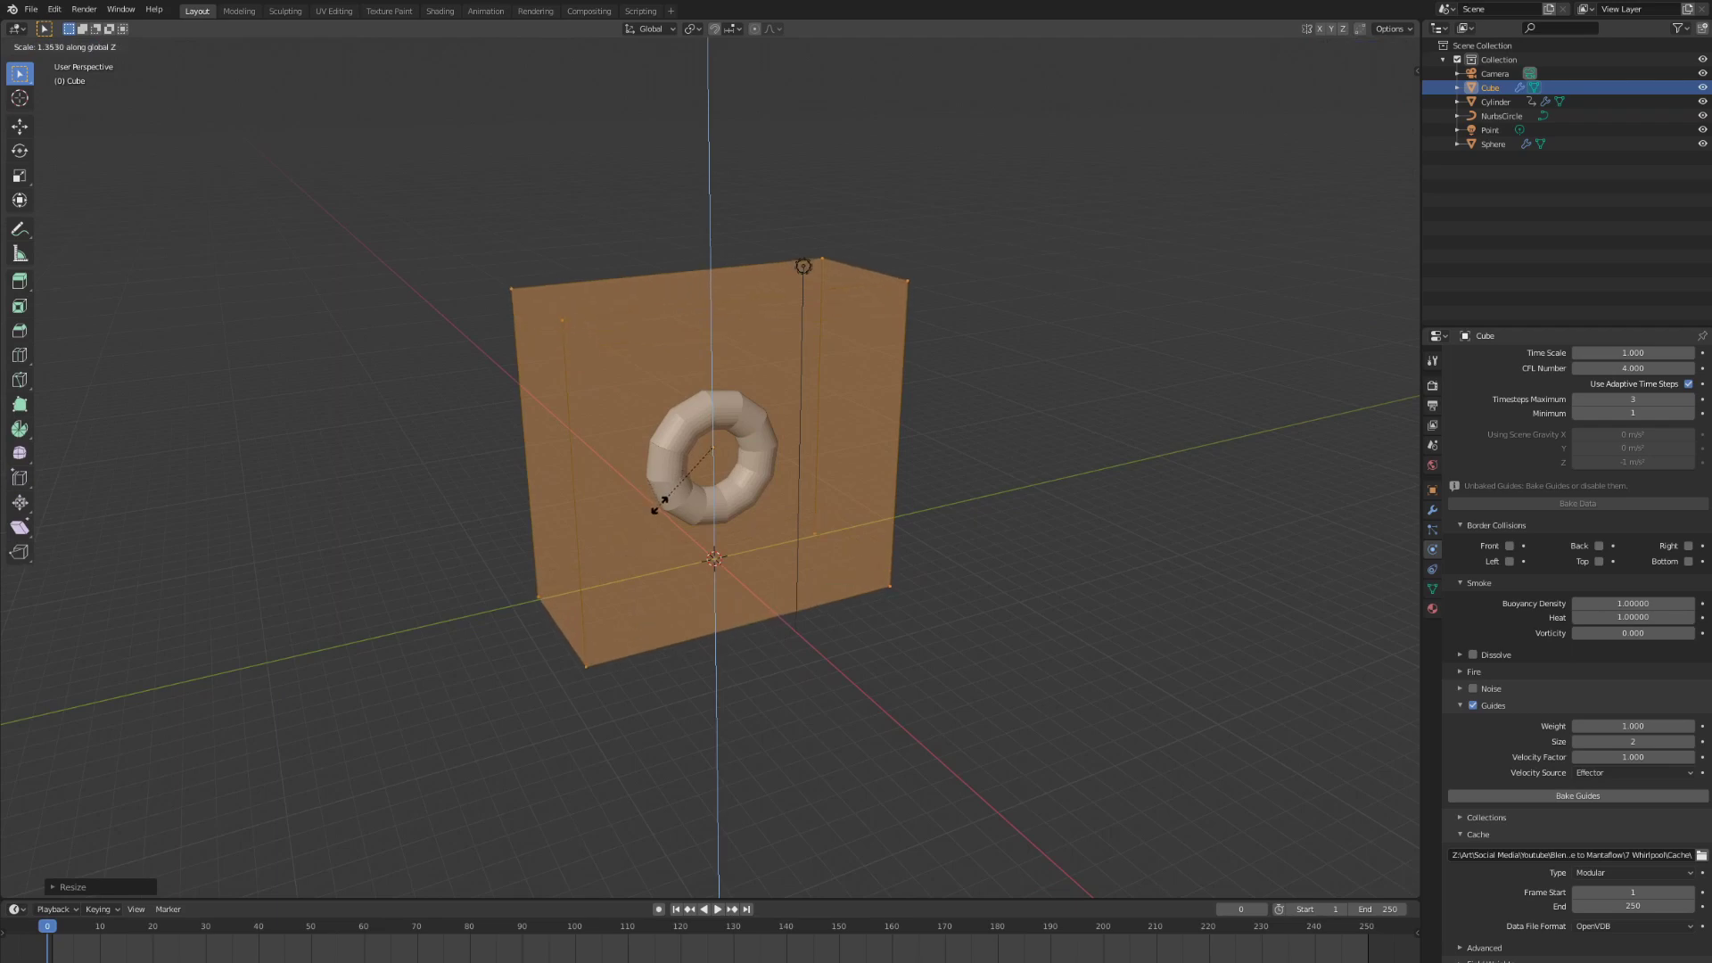
click(650, 489)
mouse_move(650, 489)
middle_down()
mouse_move(464, 492)
mouse_move(678, 486)
middle_up()
key(Tab)
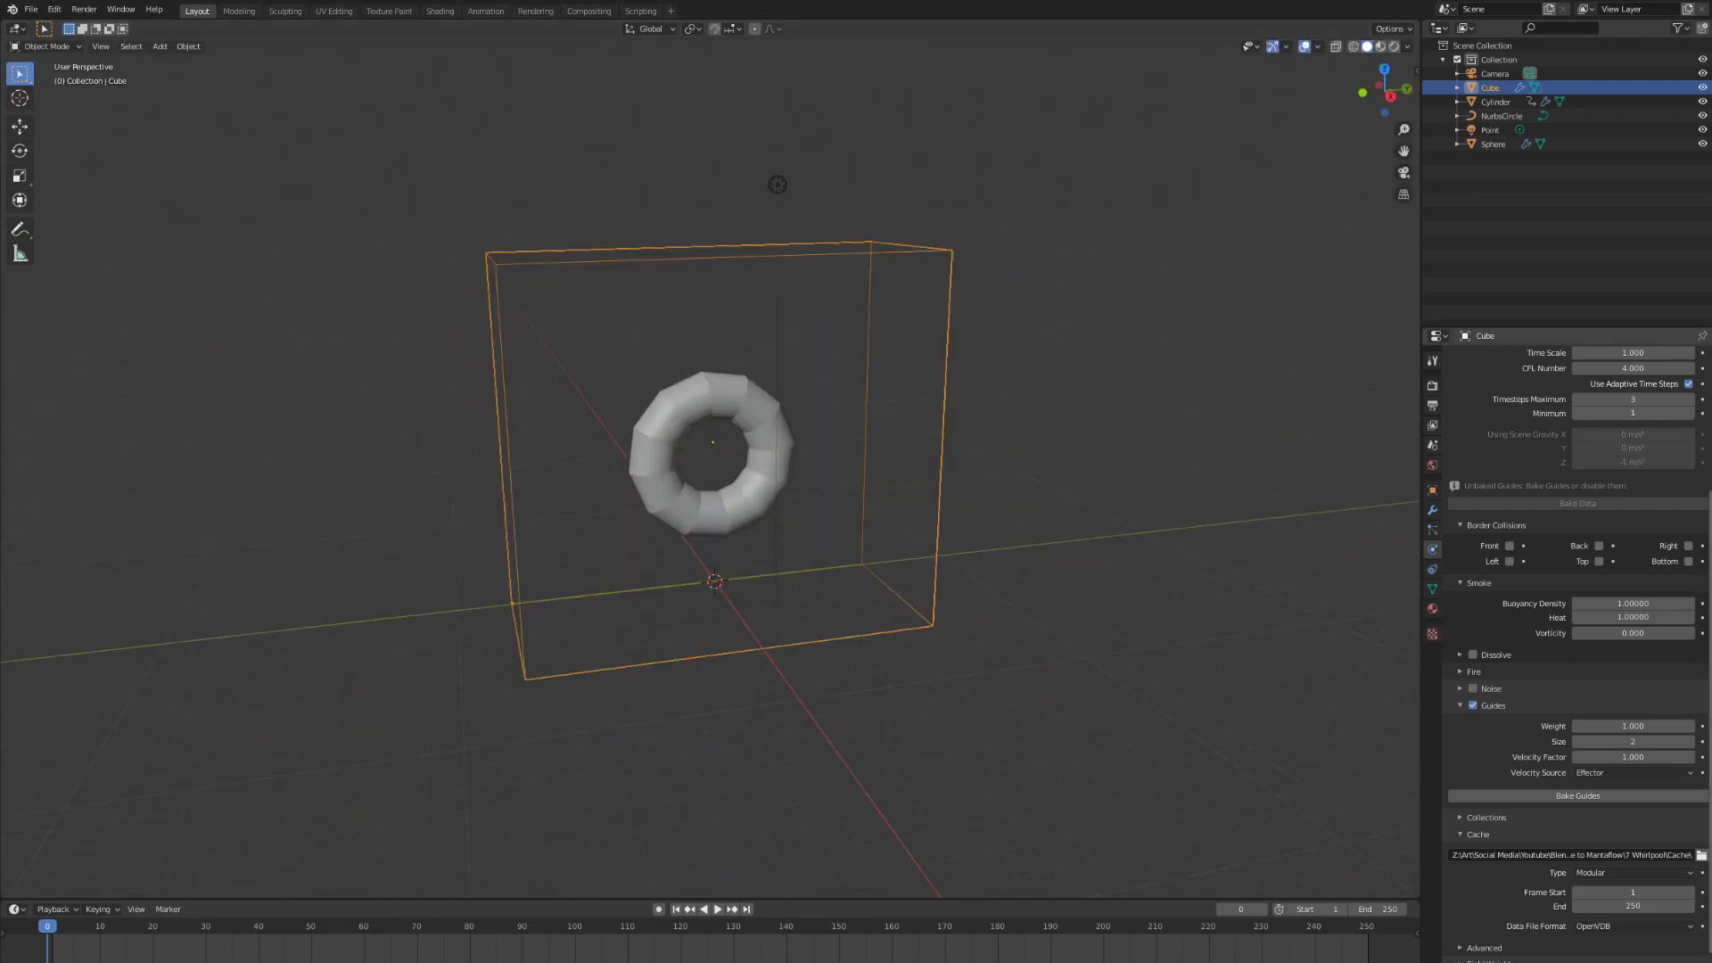
Step: Bake the smoke guides again
click(1609, 796)
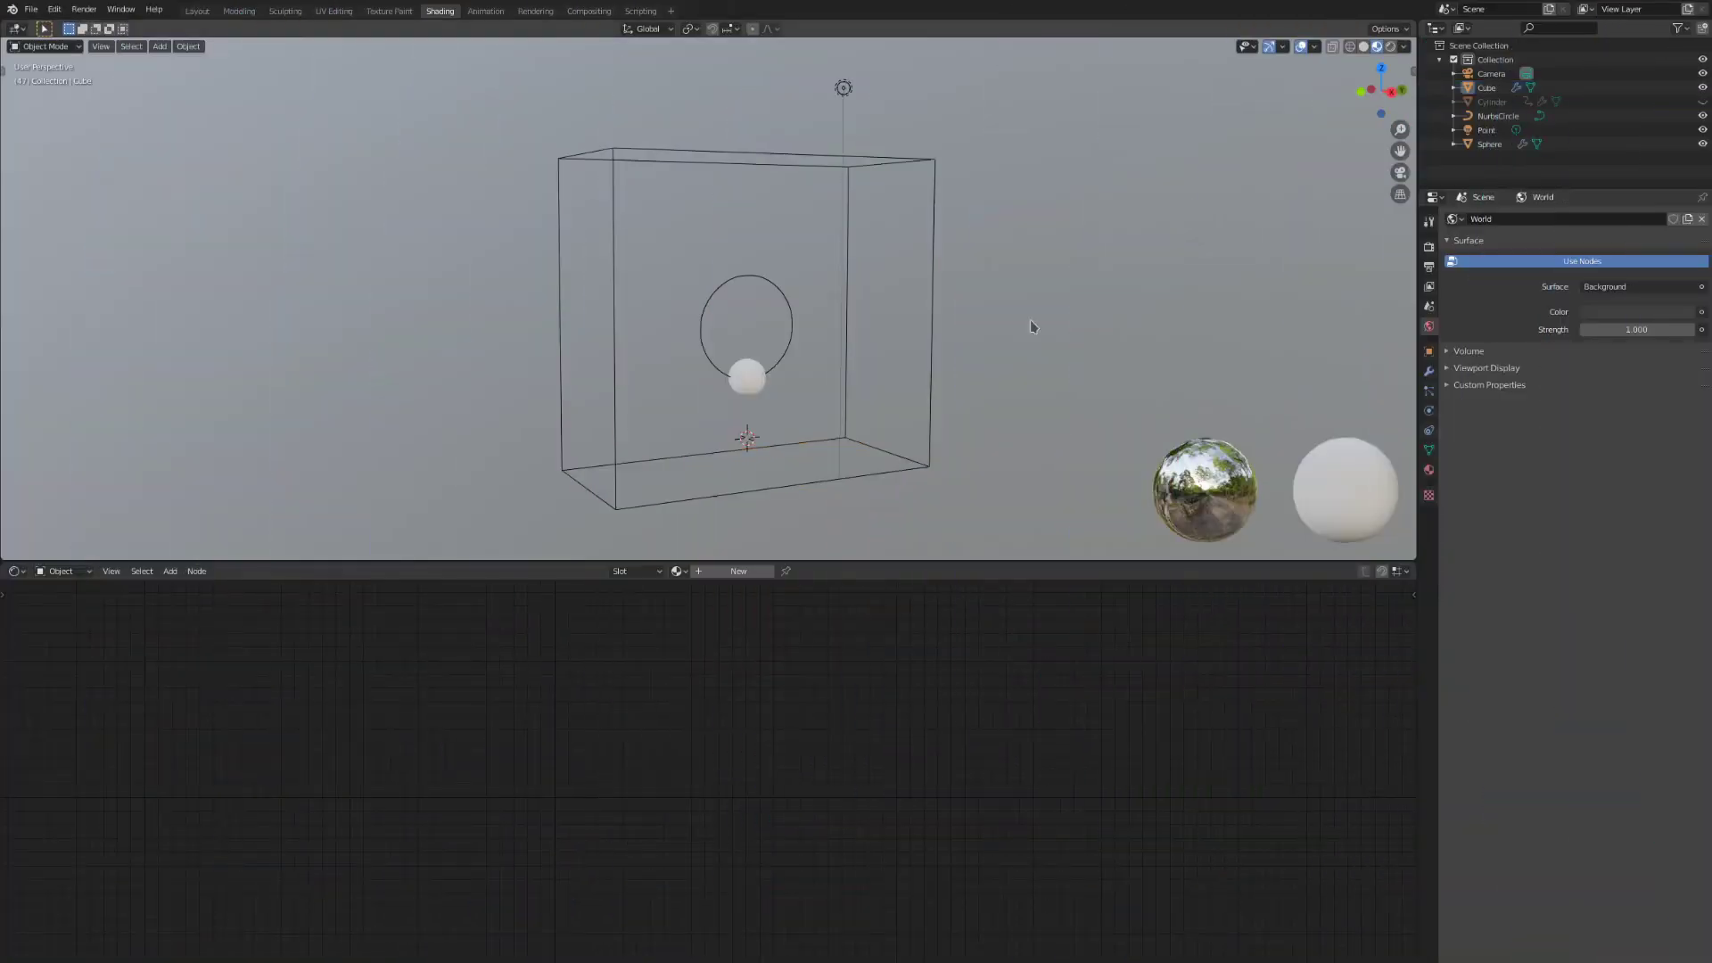
Step: Give the domain cube a new material and delete its Principled BSDF node
click(929, 307)
click(738, 570)
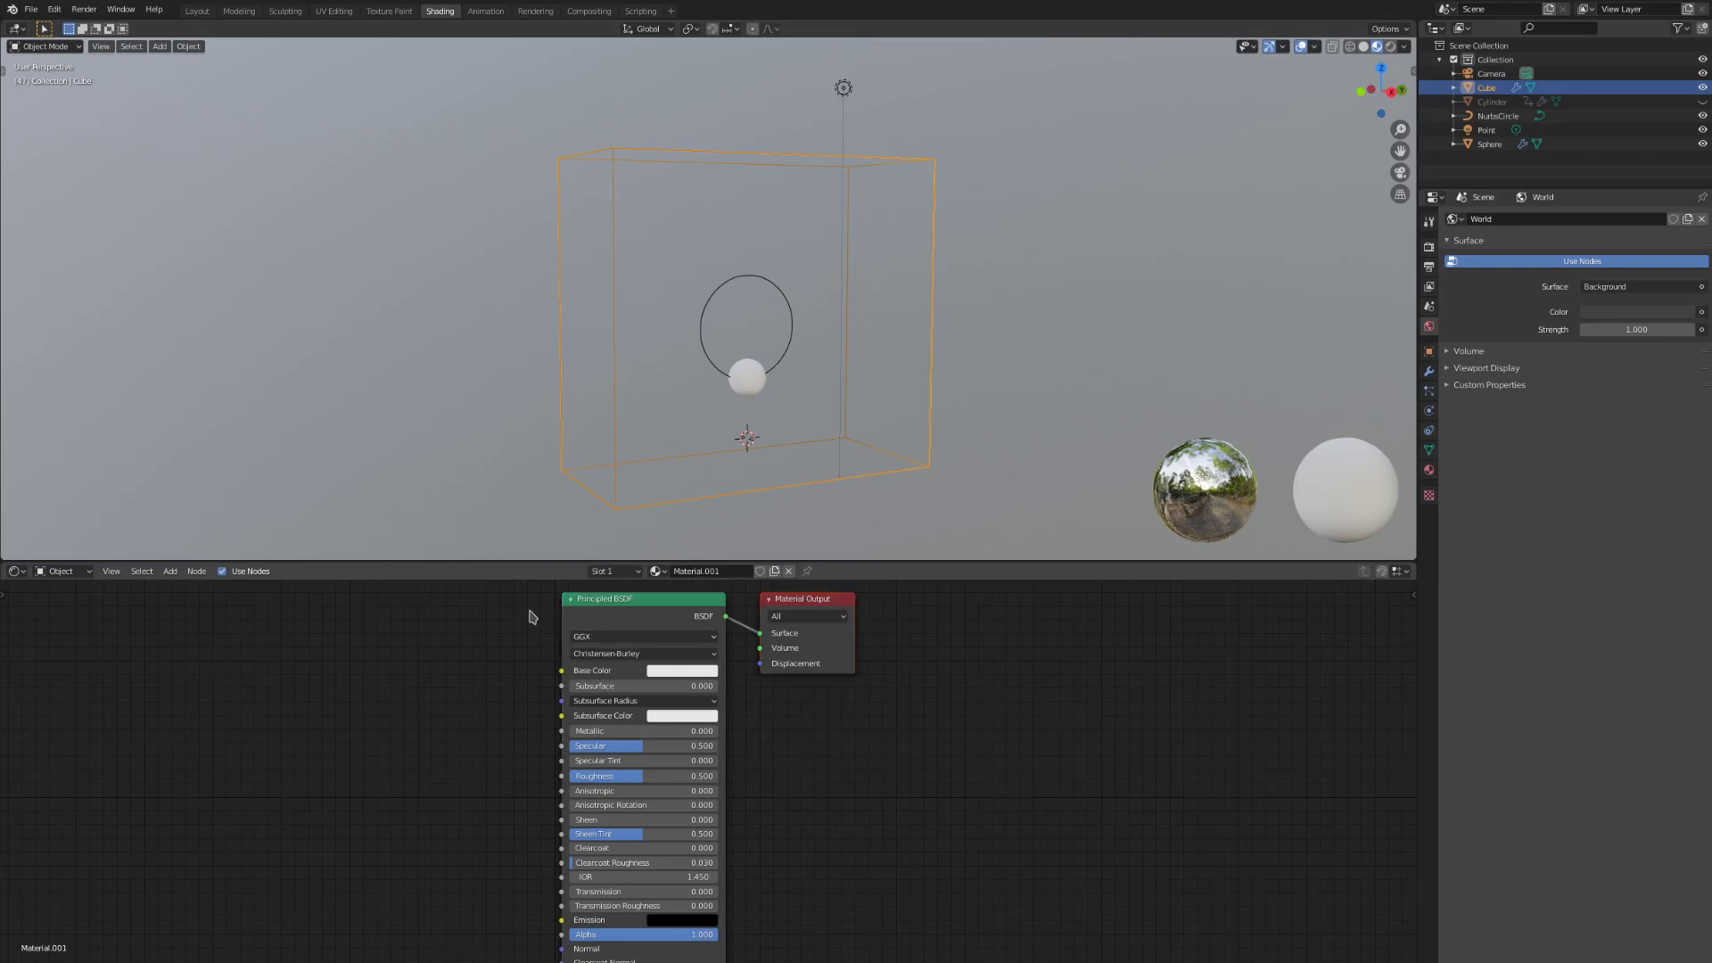
click(629, 615)
key(Delete)
Step: Add a Principled Volume node and link it to the Material Output's Volume socket
key(shift+a)
click(595, 620)
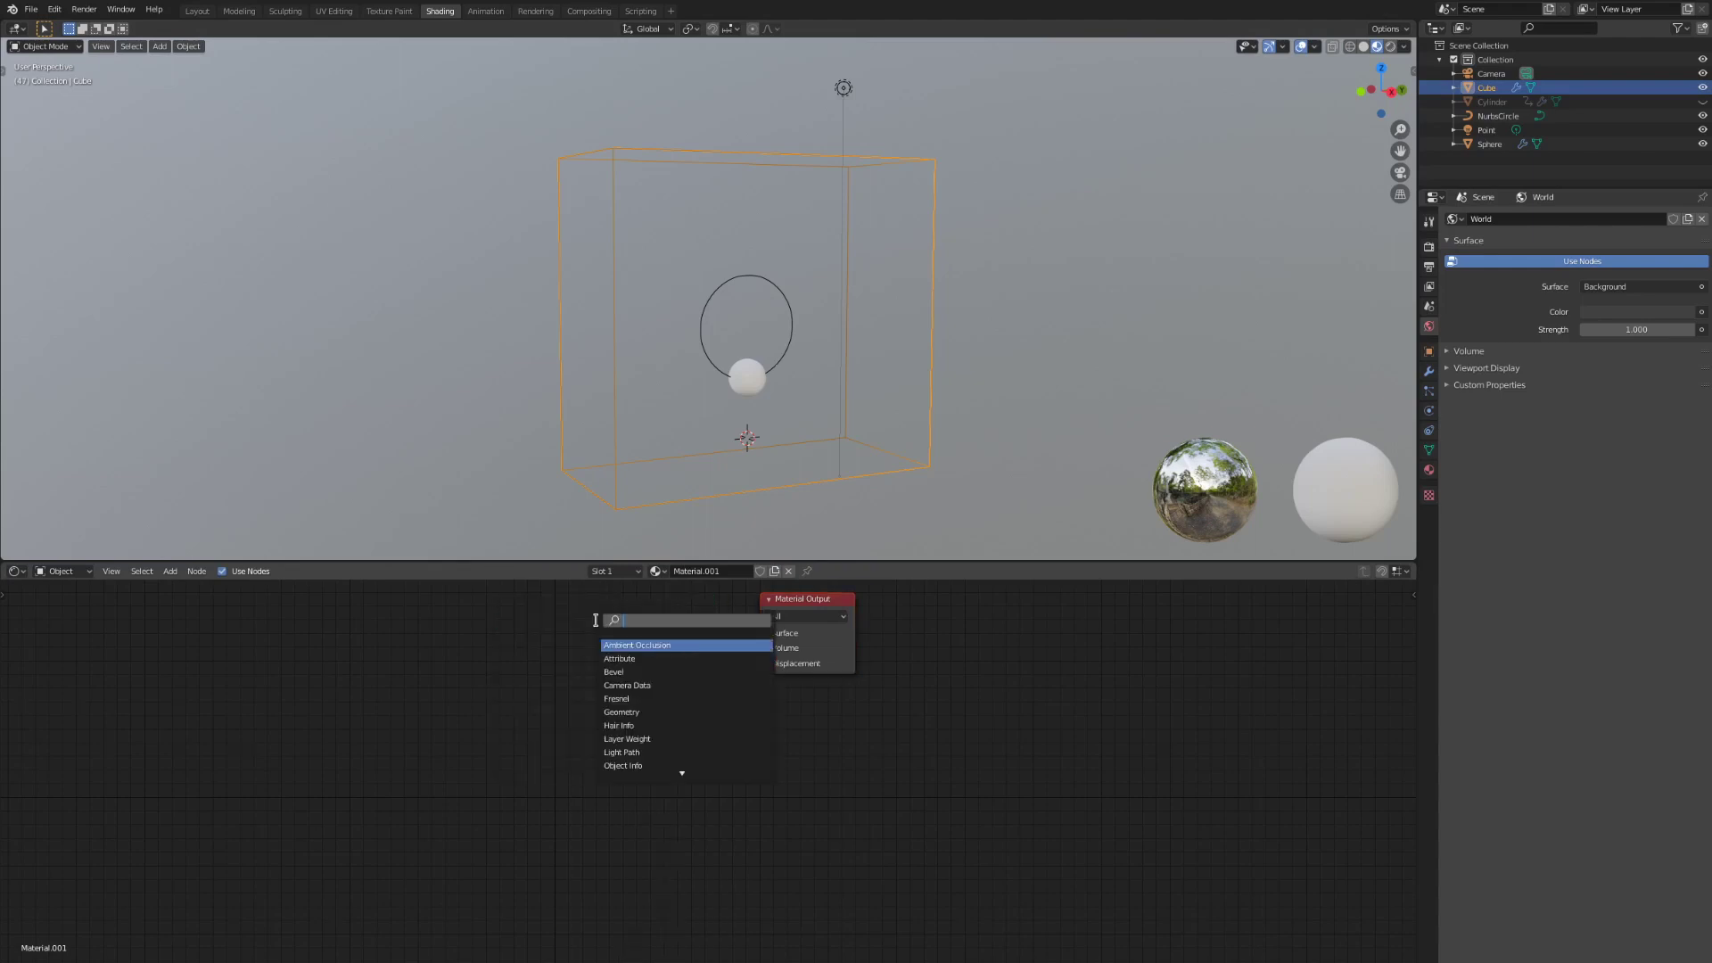
text(prin)
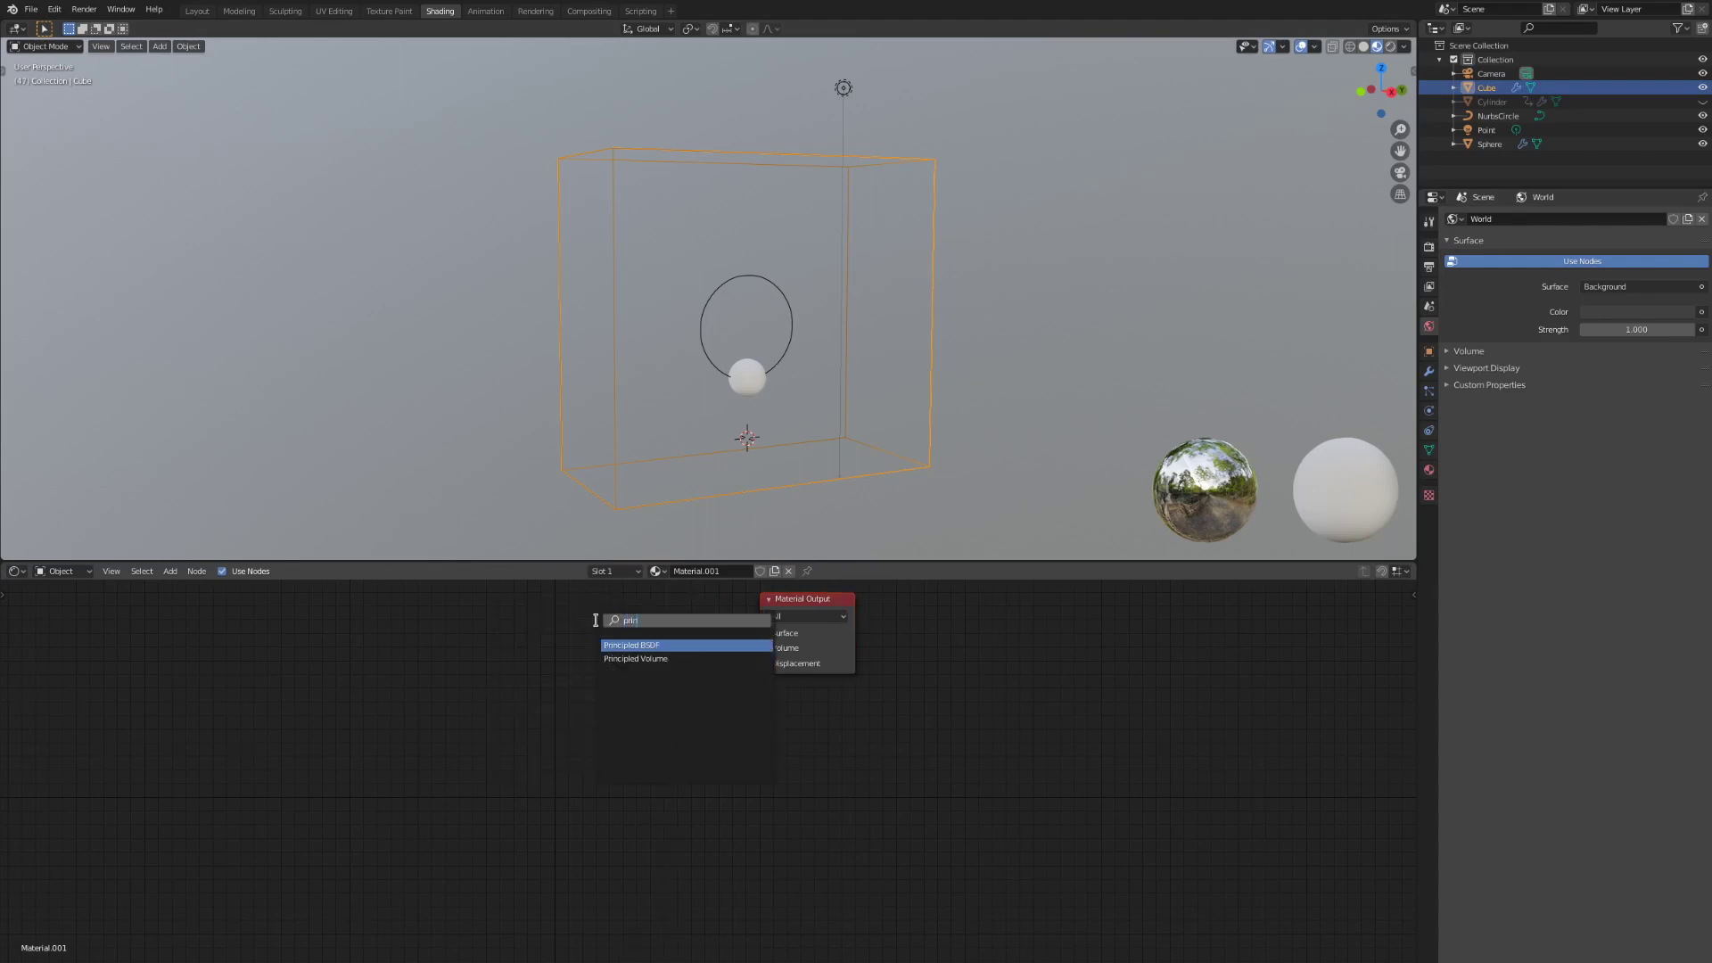
click(636, 658)
click(458, 669)
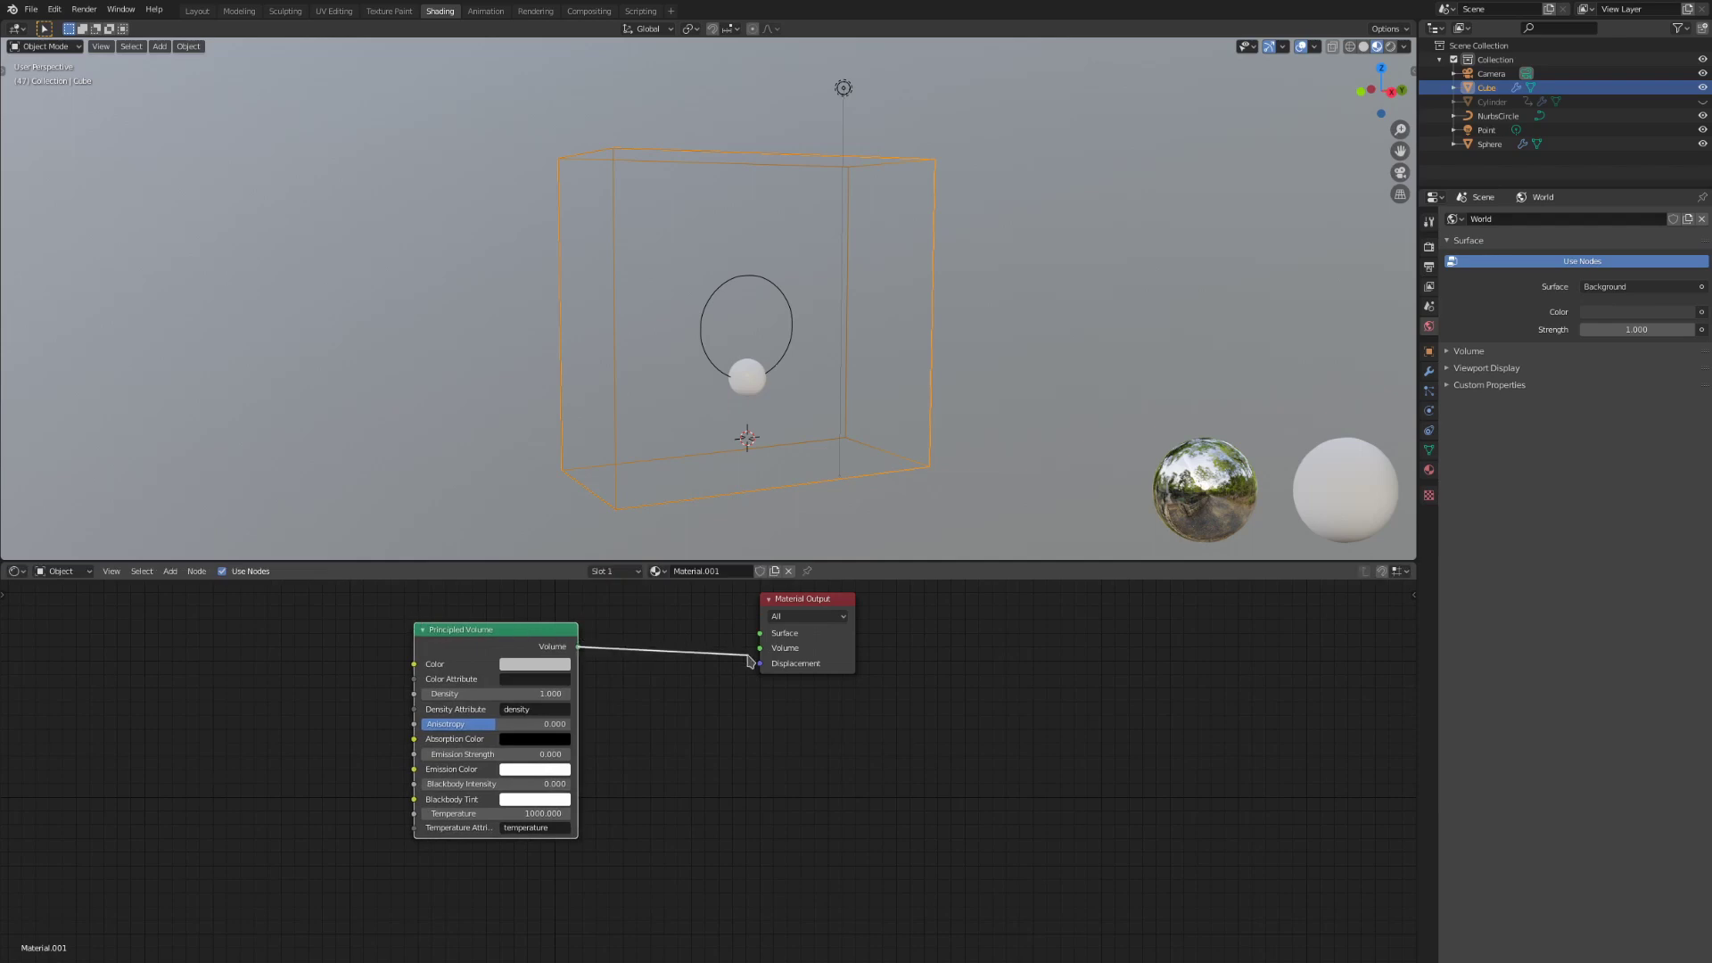
drag(749, 661, 760, 647)
middle_drag(901, 437, 910, 462)
scroll(911, 462, up, 1)
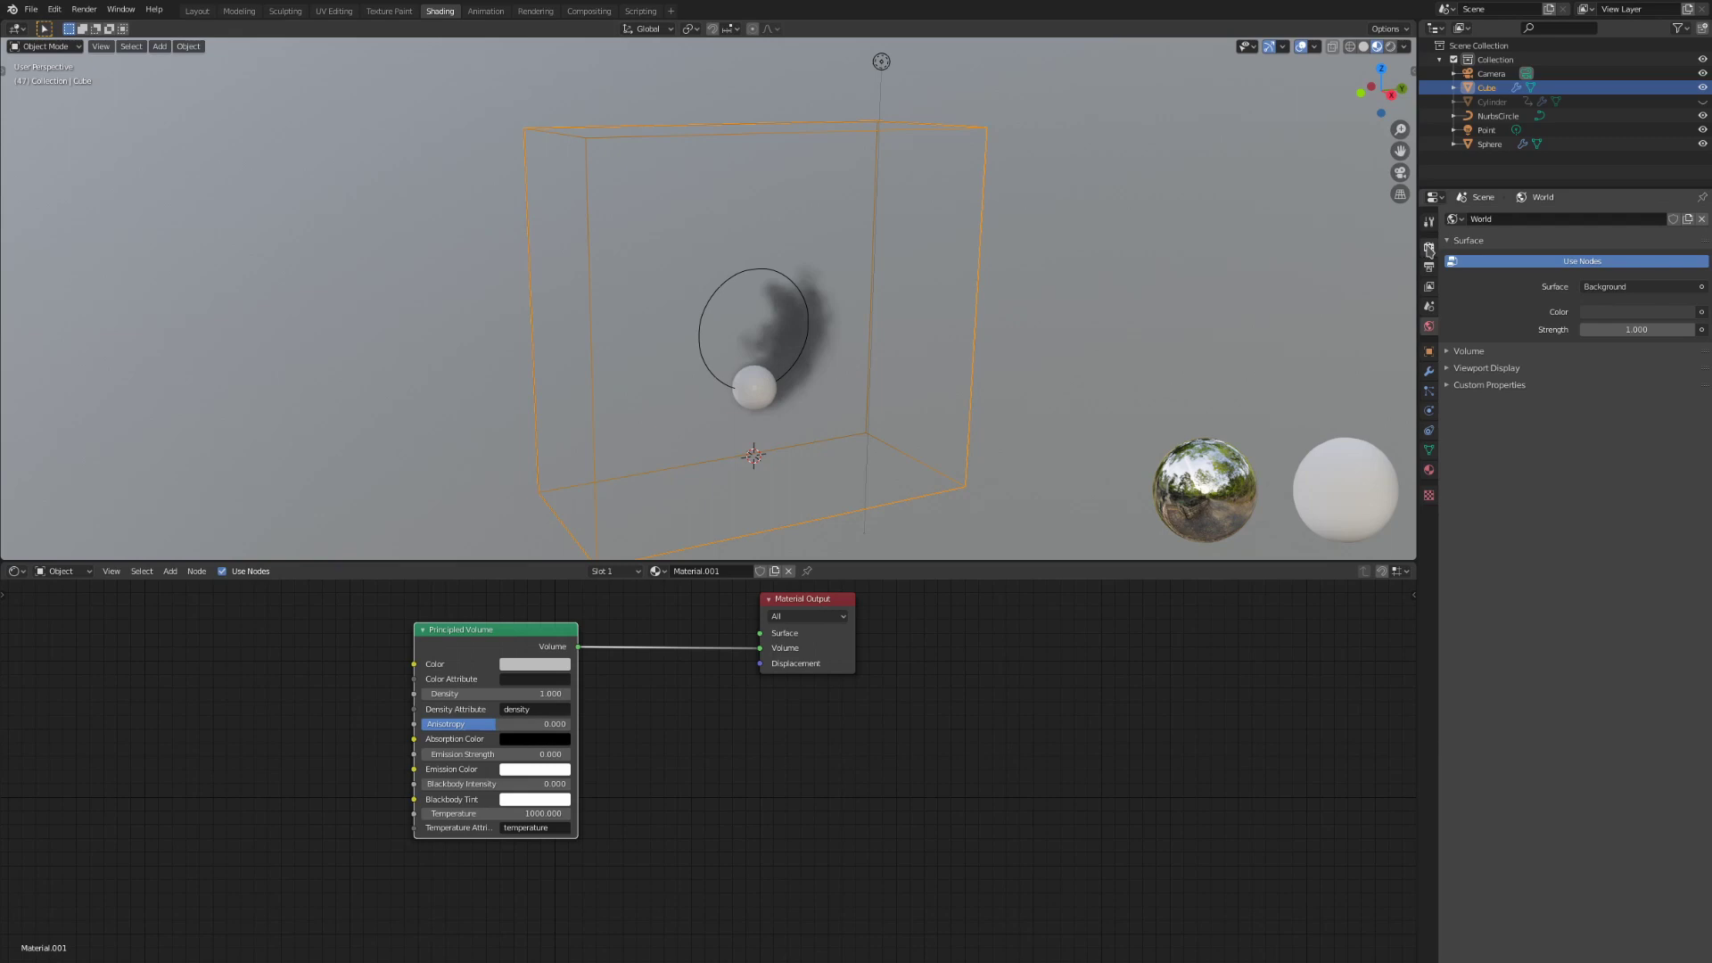
Step: In Render Properties Volumetrics, try a 2px tile size, then return it to 4px
click(1428, 247)
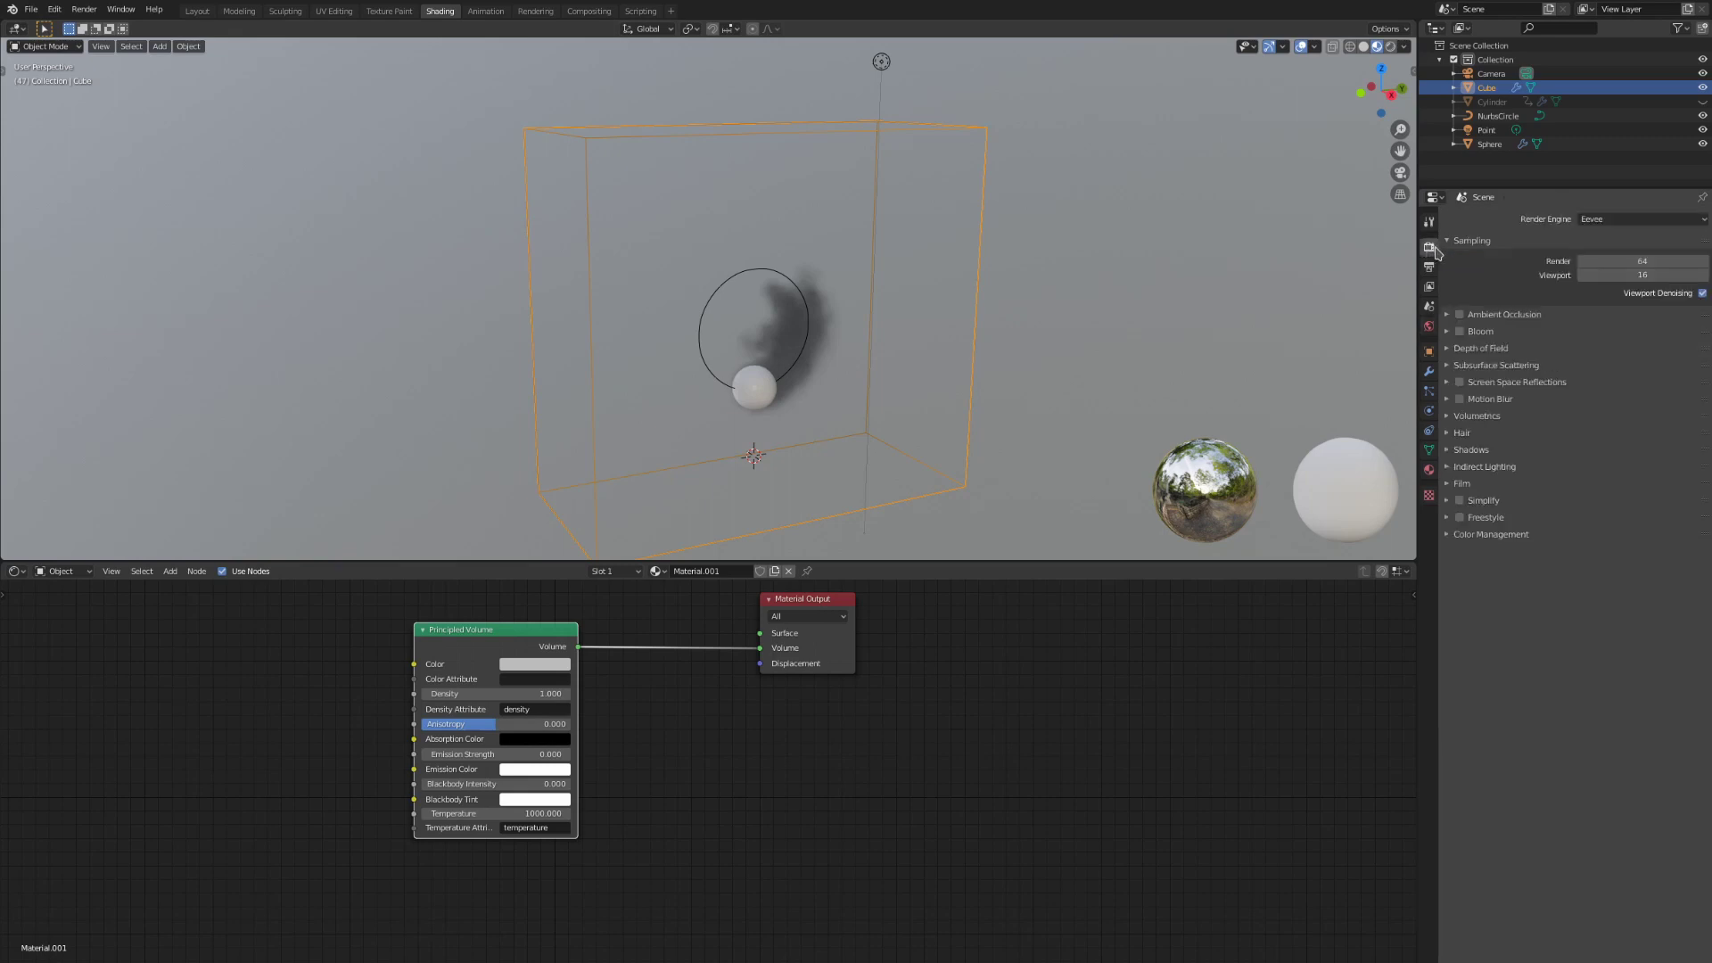
click(1497, 418)
click(1583, 468)
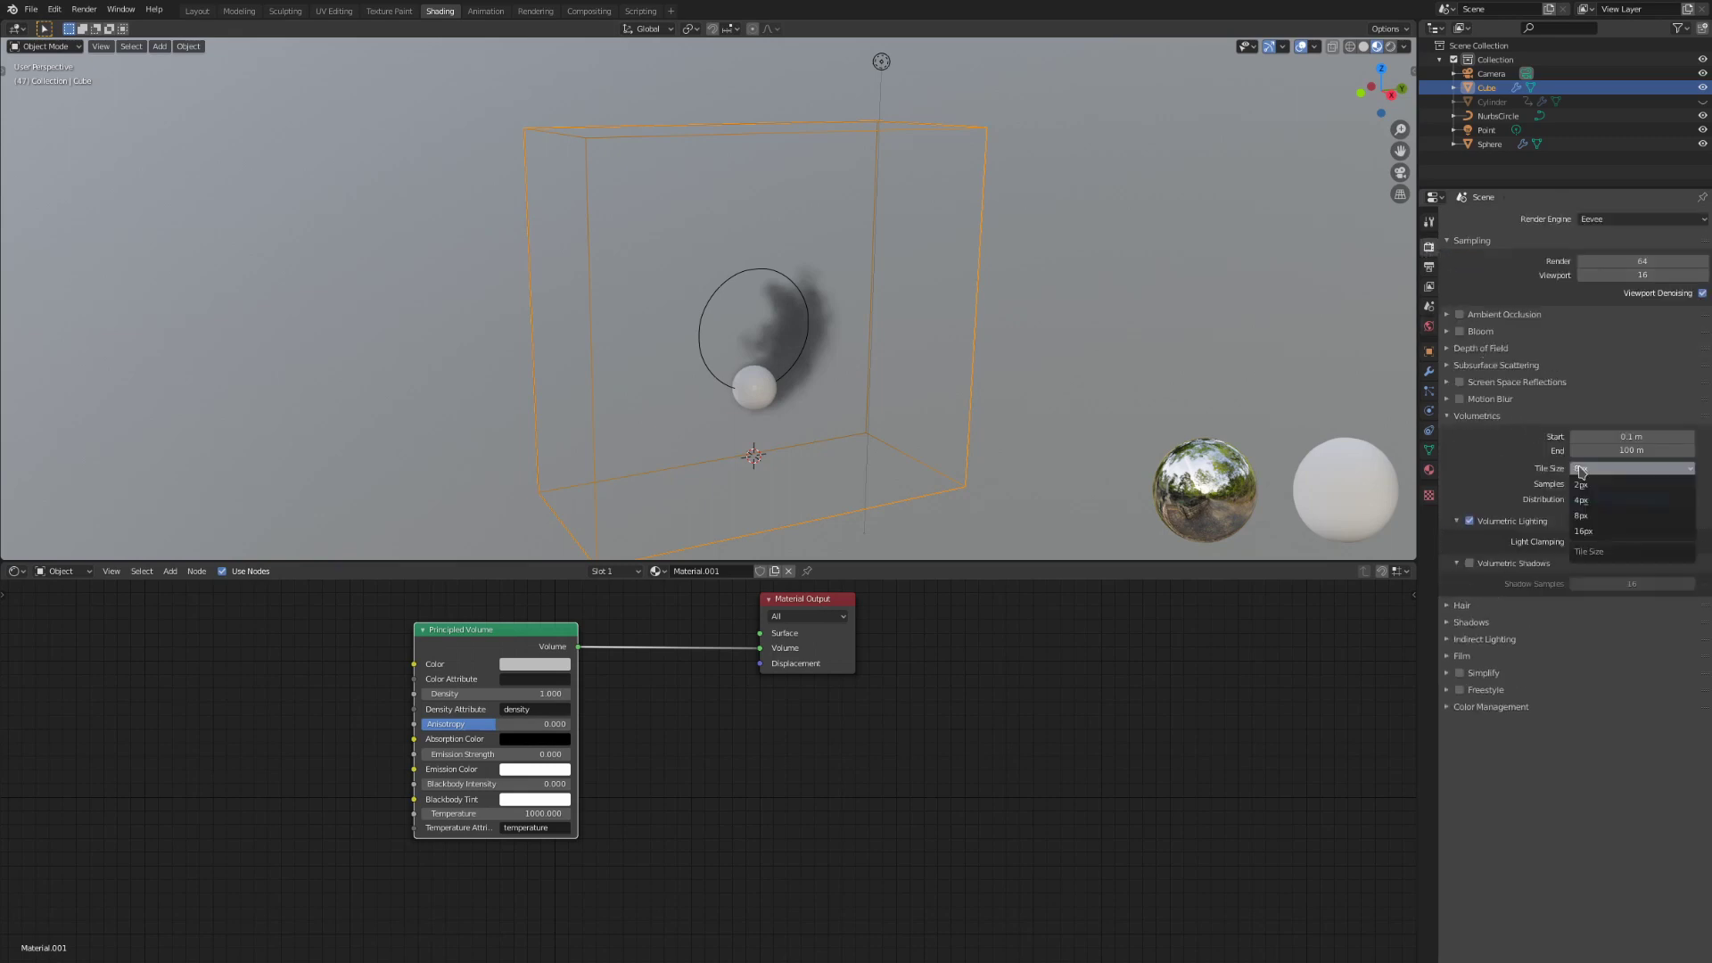
click(1608, 502)
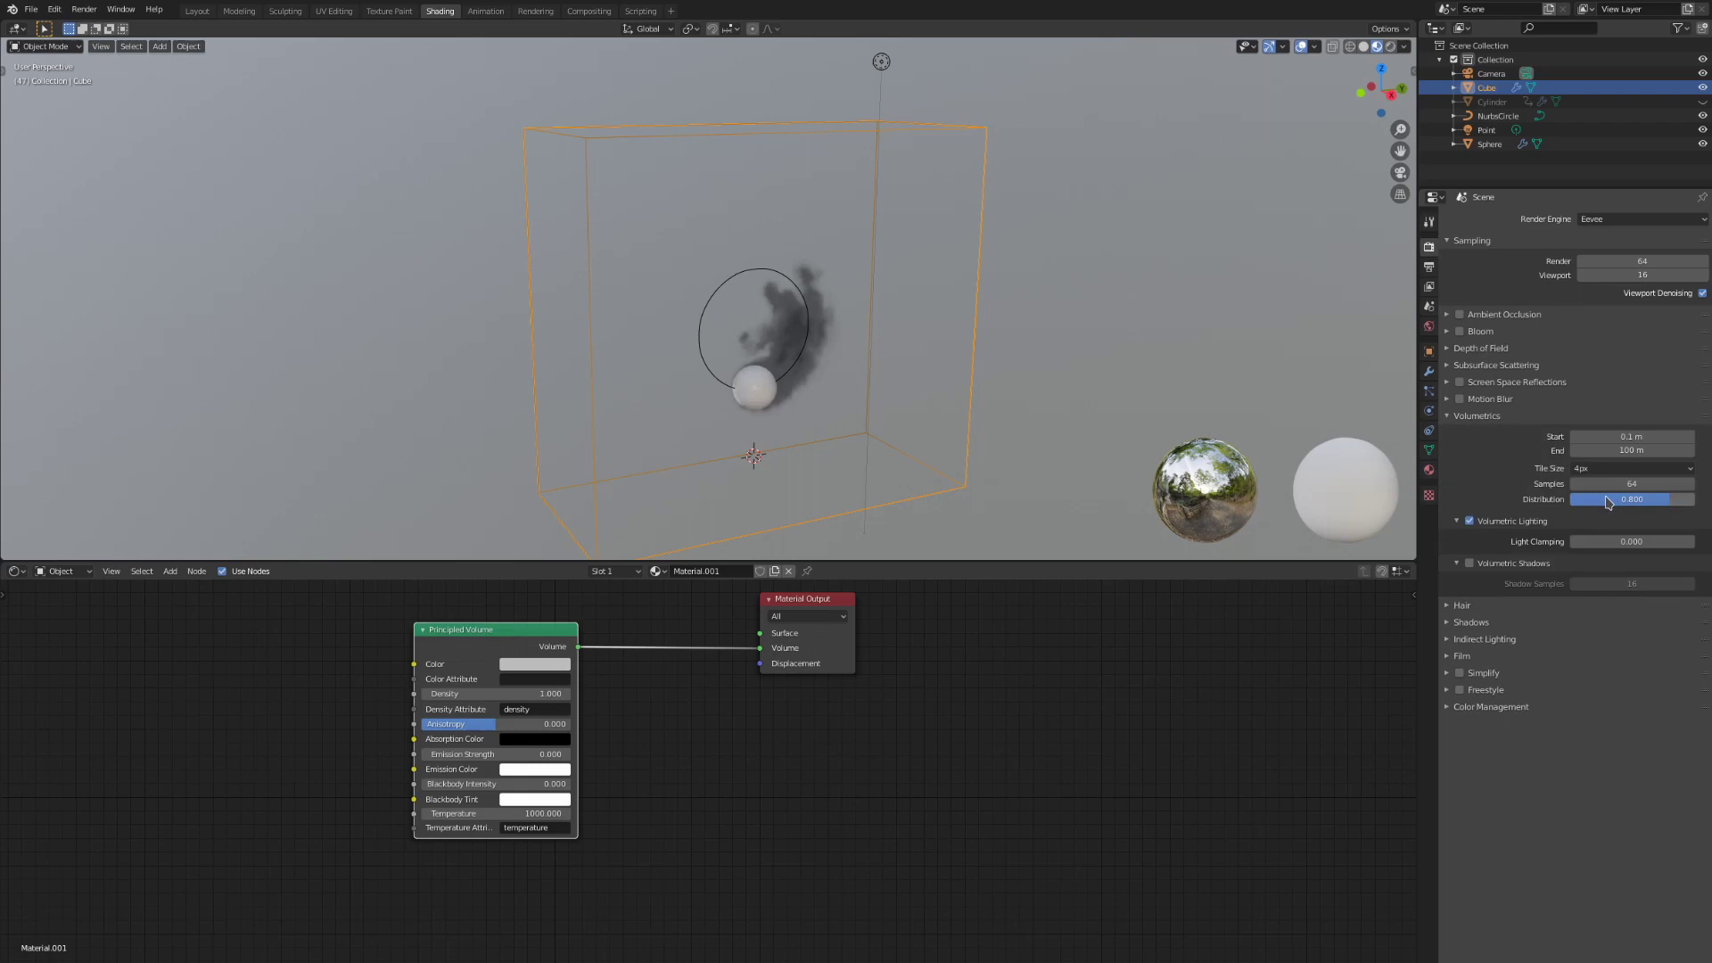
click(1589, 468)
click(1604, 482)
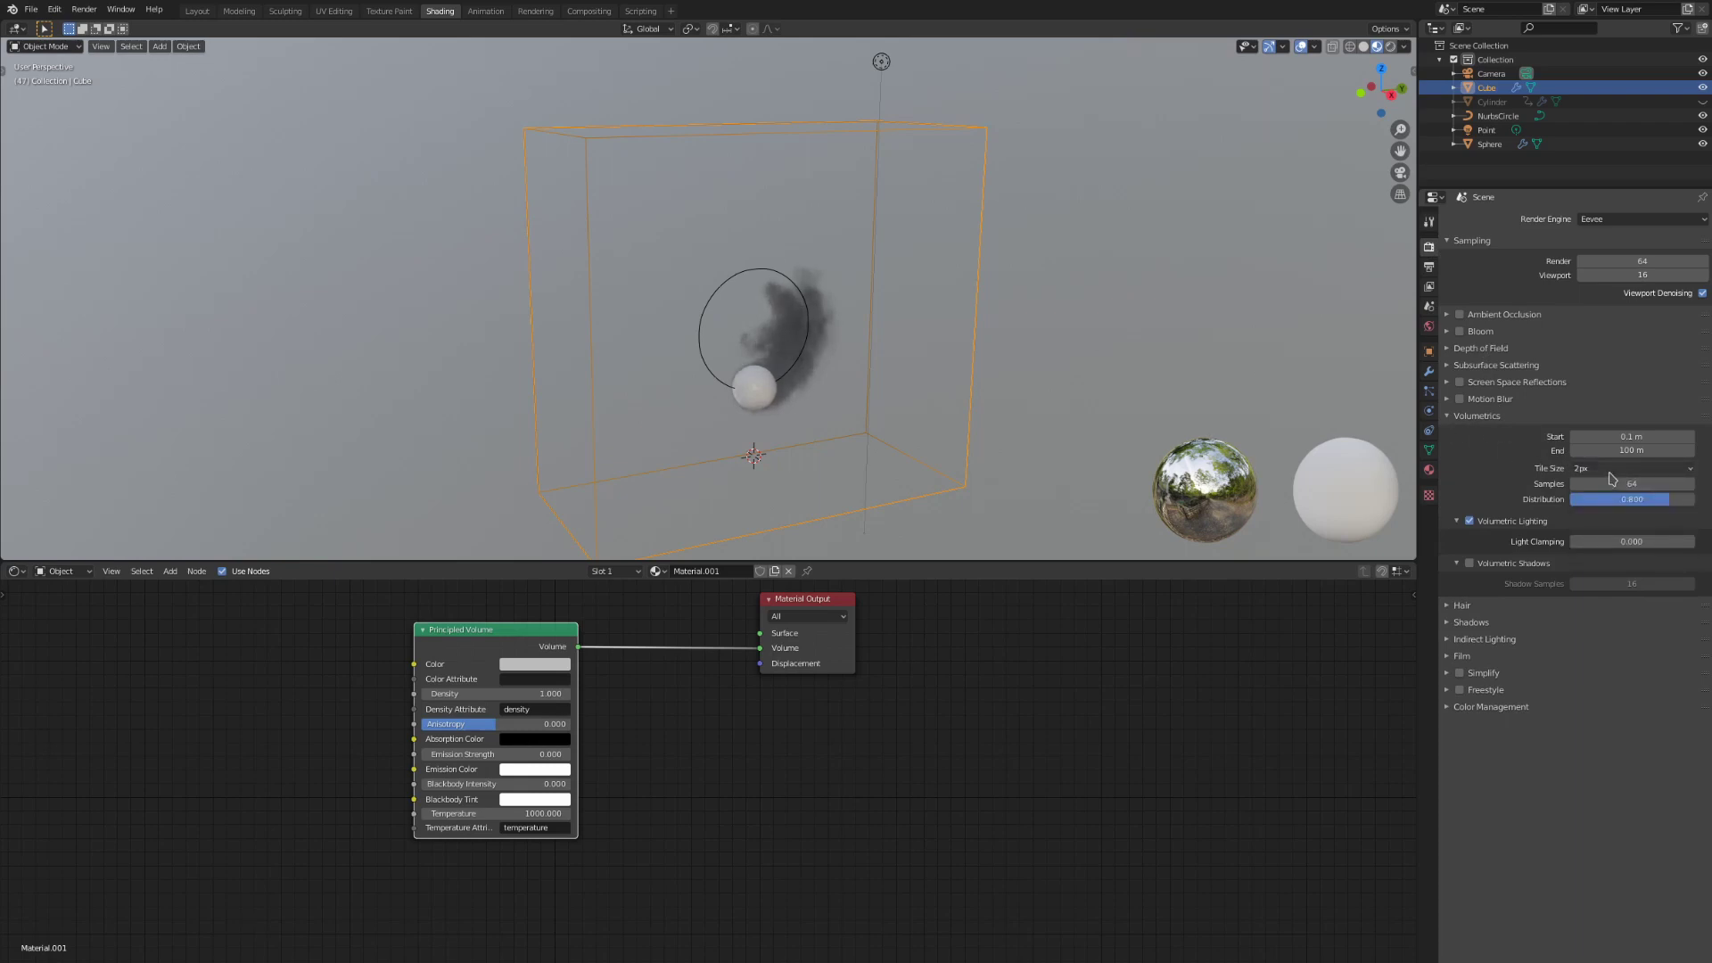
click(1610, 470)
click(1610, 496)
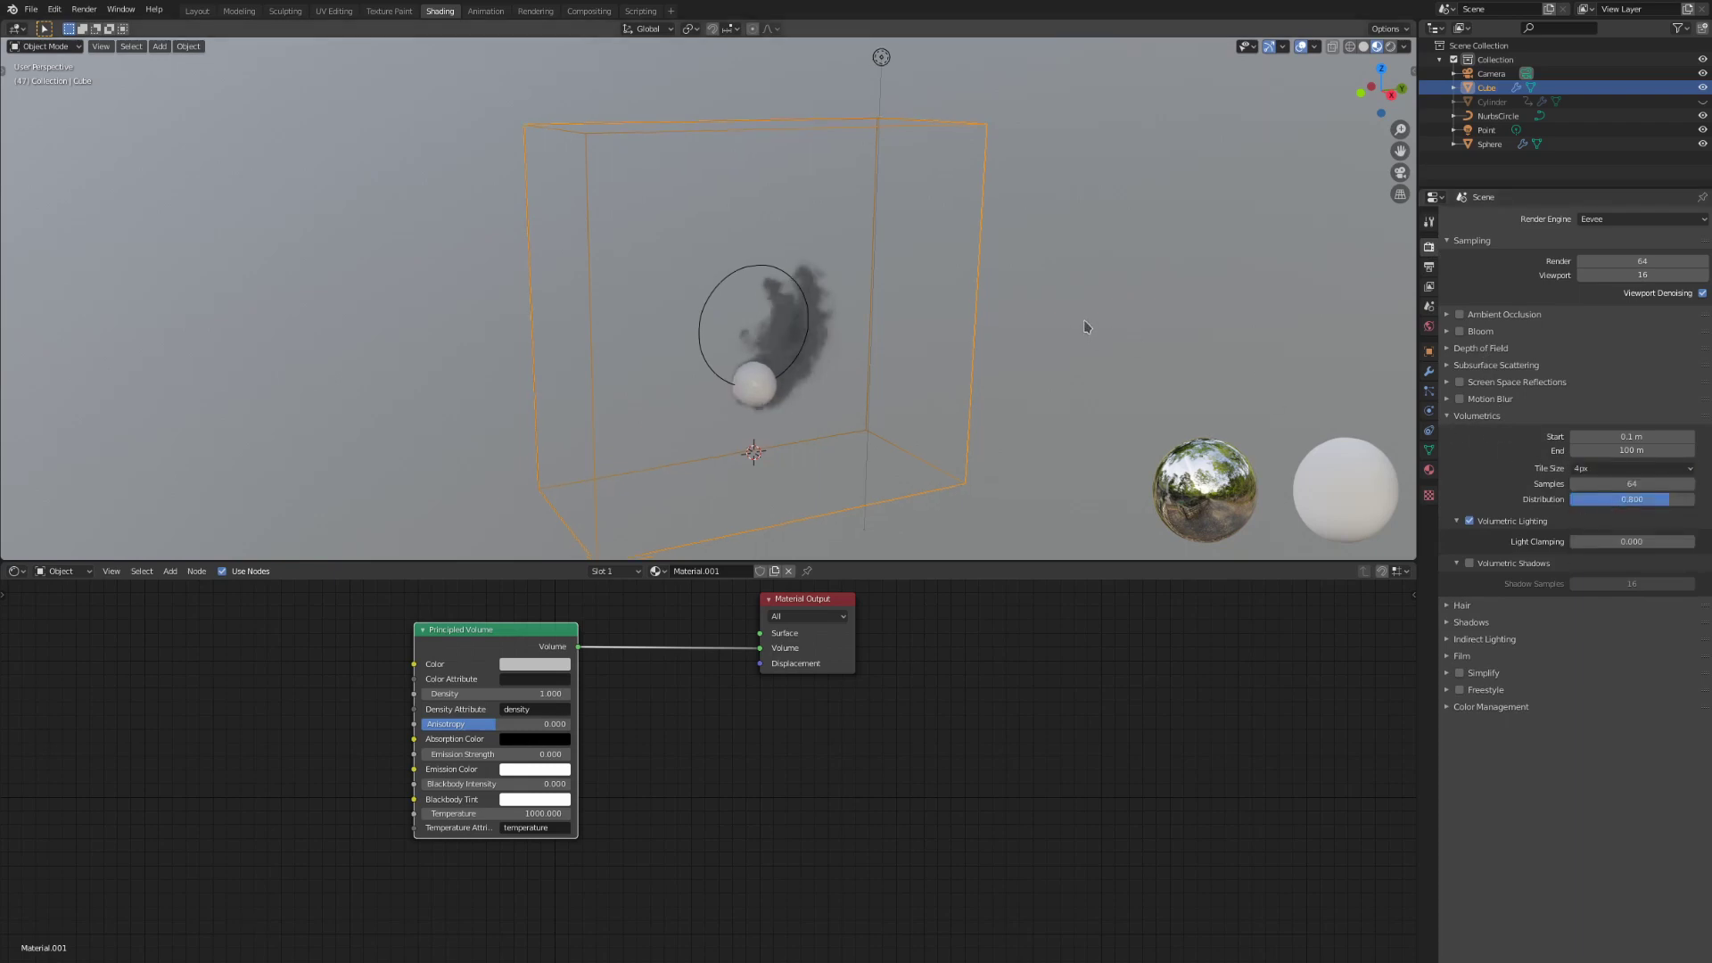
shift+middle_drag(1084, 325, 1090, 316)
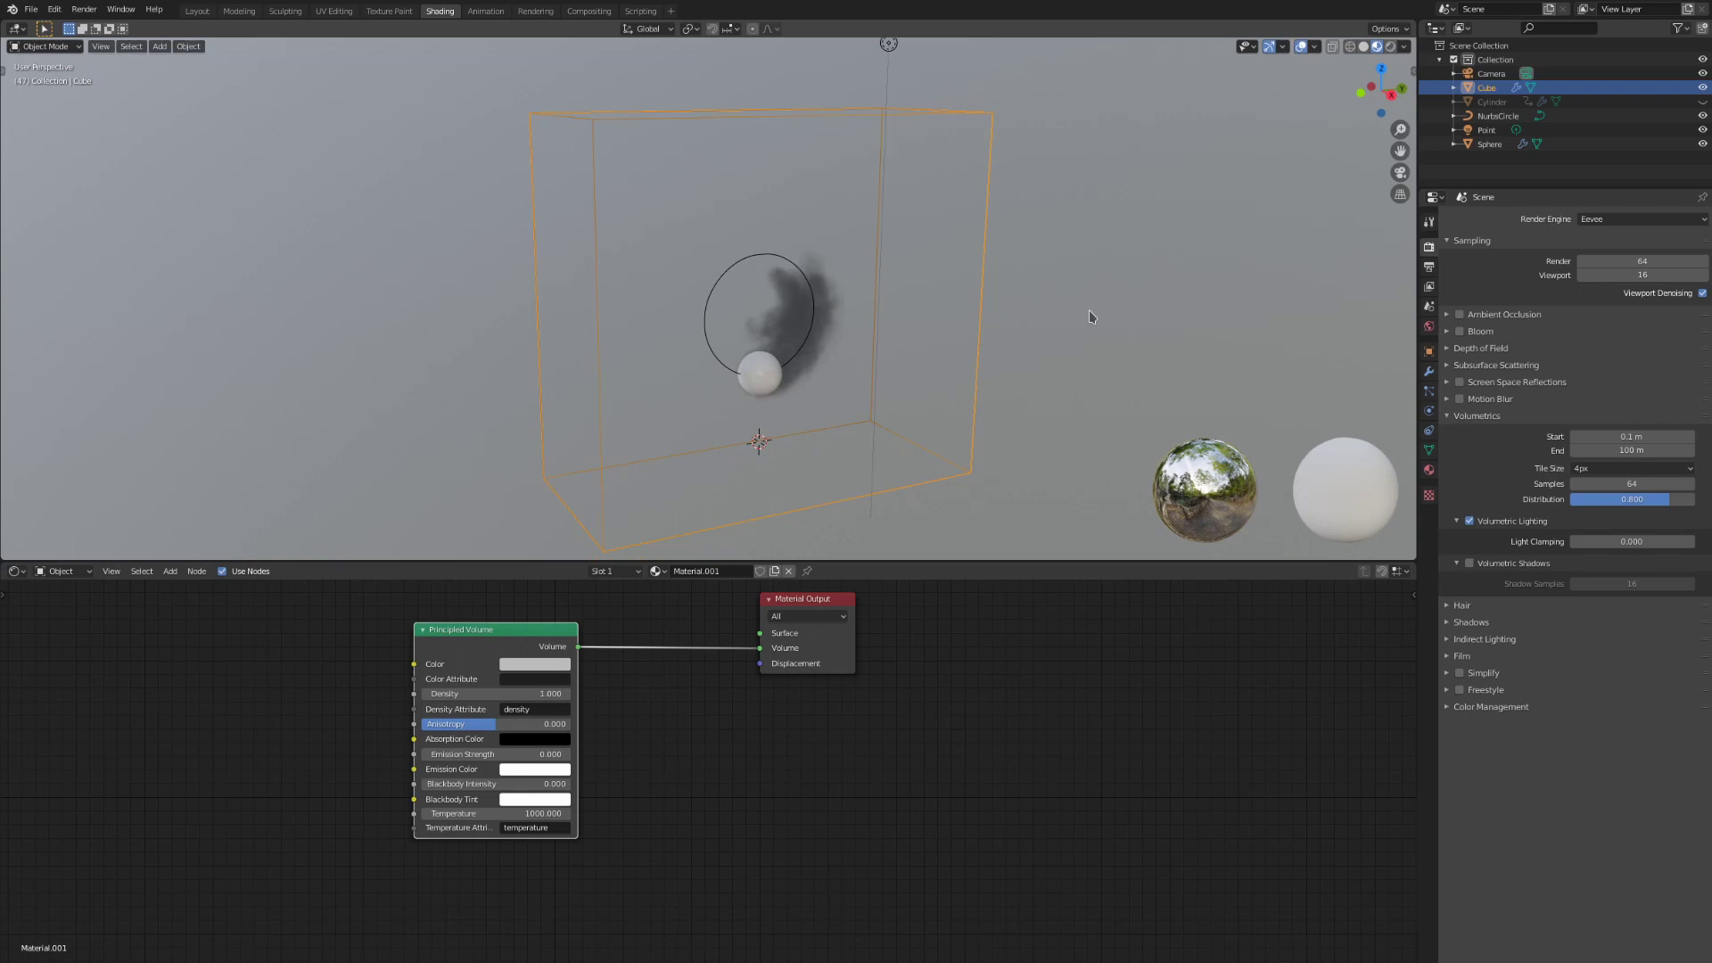
Step: Enable Volumetric Shadows with 64 shadow samples
click(1471, 565)
click(1622, 584)
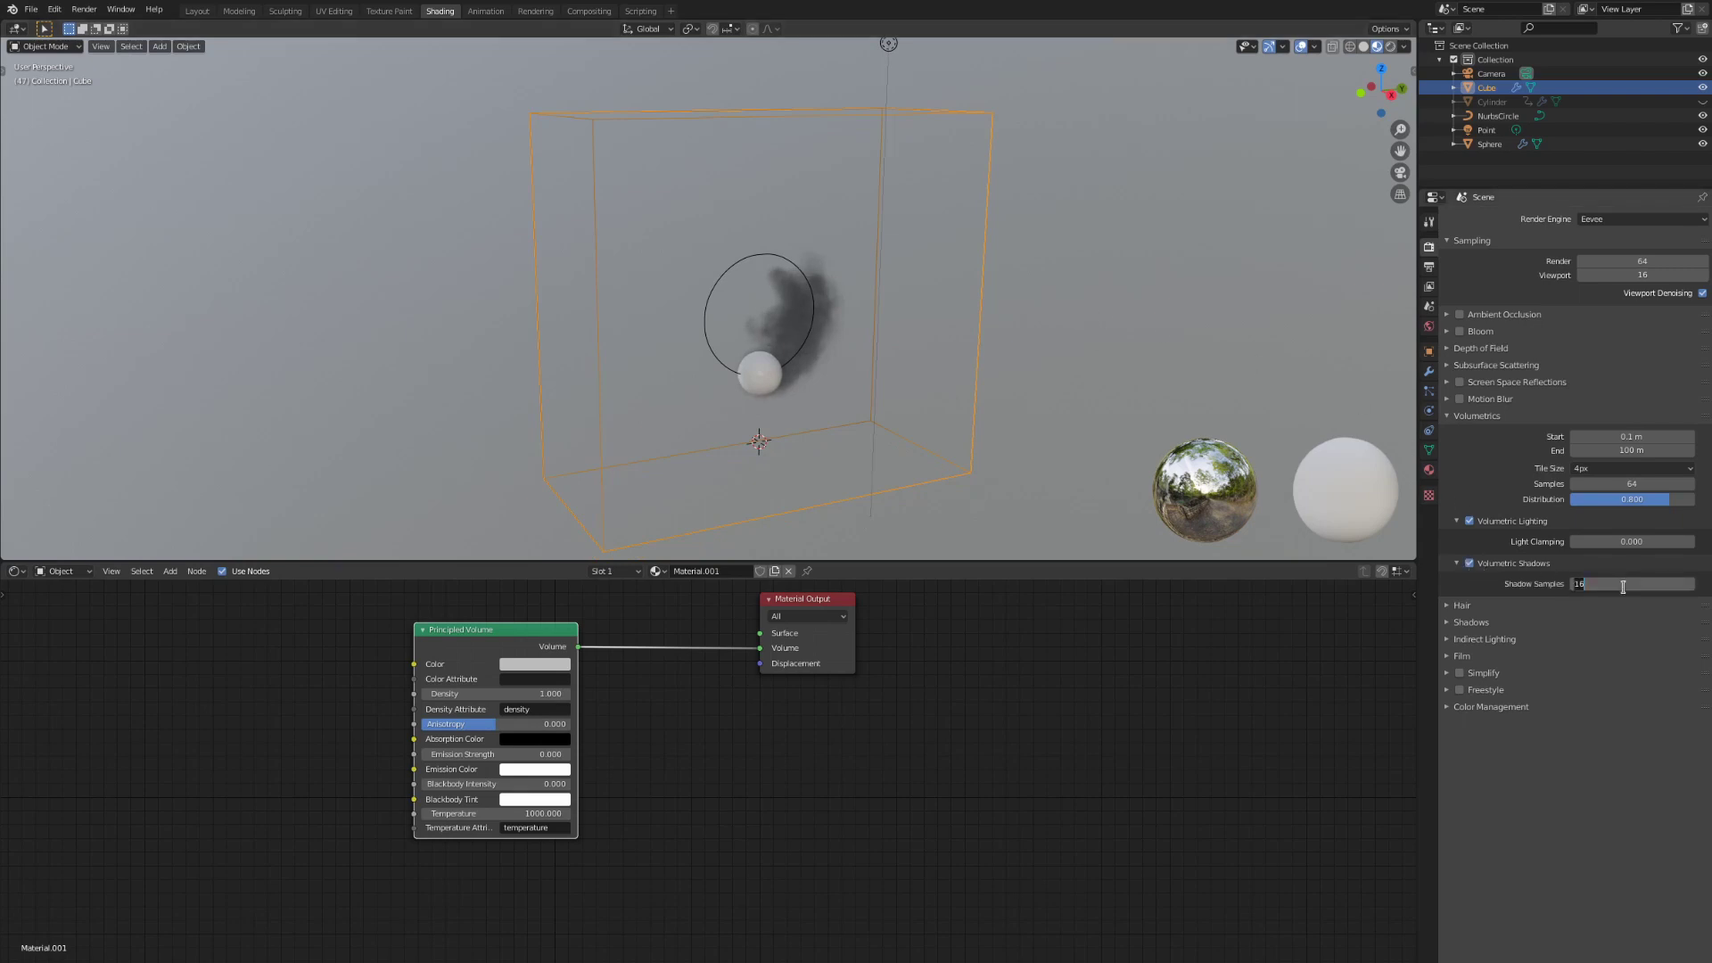
text(64)
key(Return)
Step: Switch the viewport to rendered shading and slightly lower the point light's power
key(z)
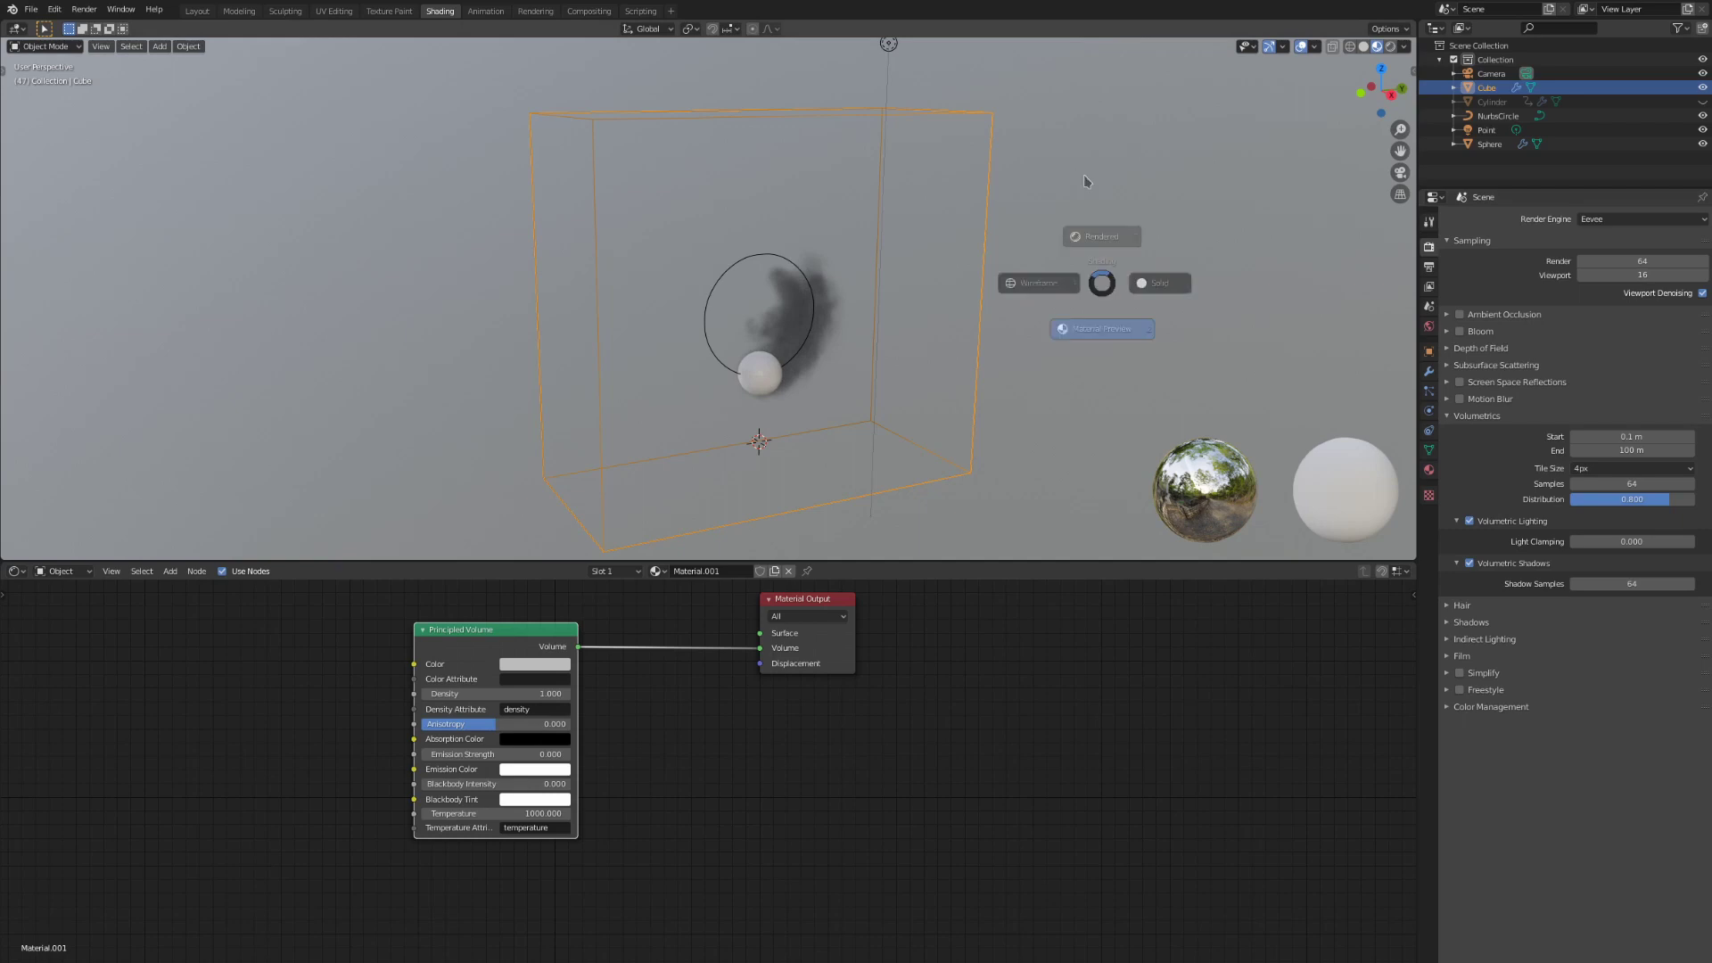
click(1083, 165)
shift+middle_drag(986, 175, 988, 182)
click(963, 132)
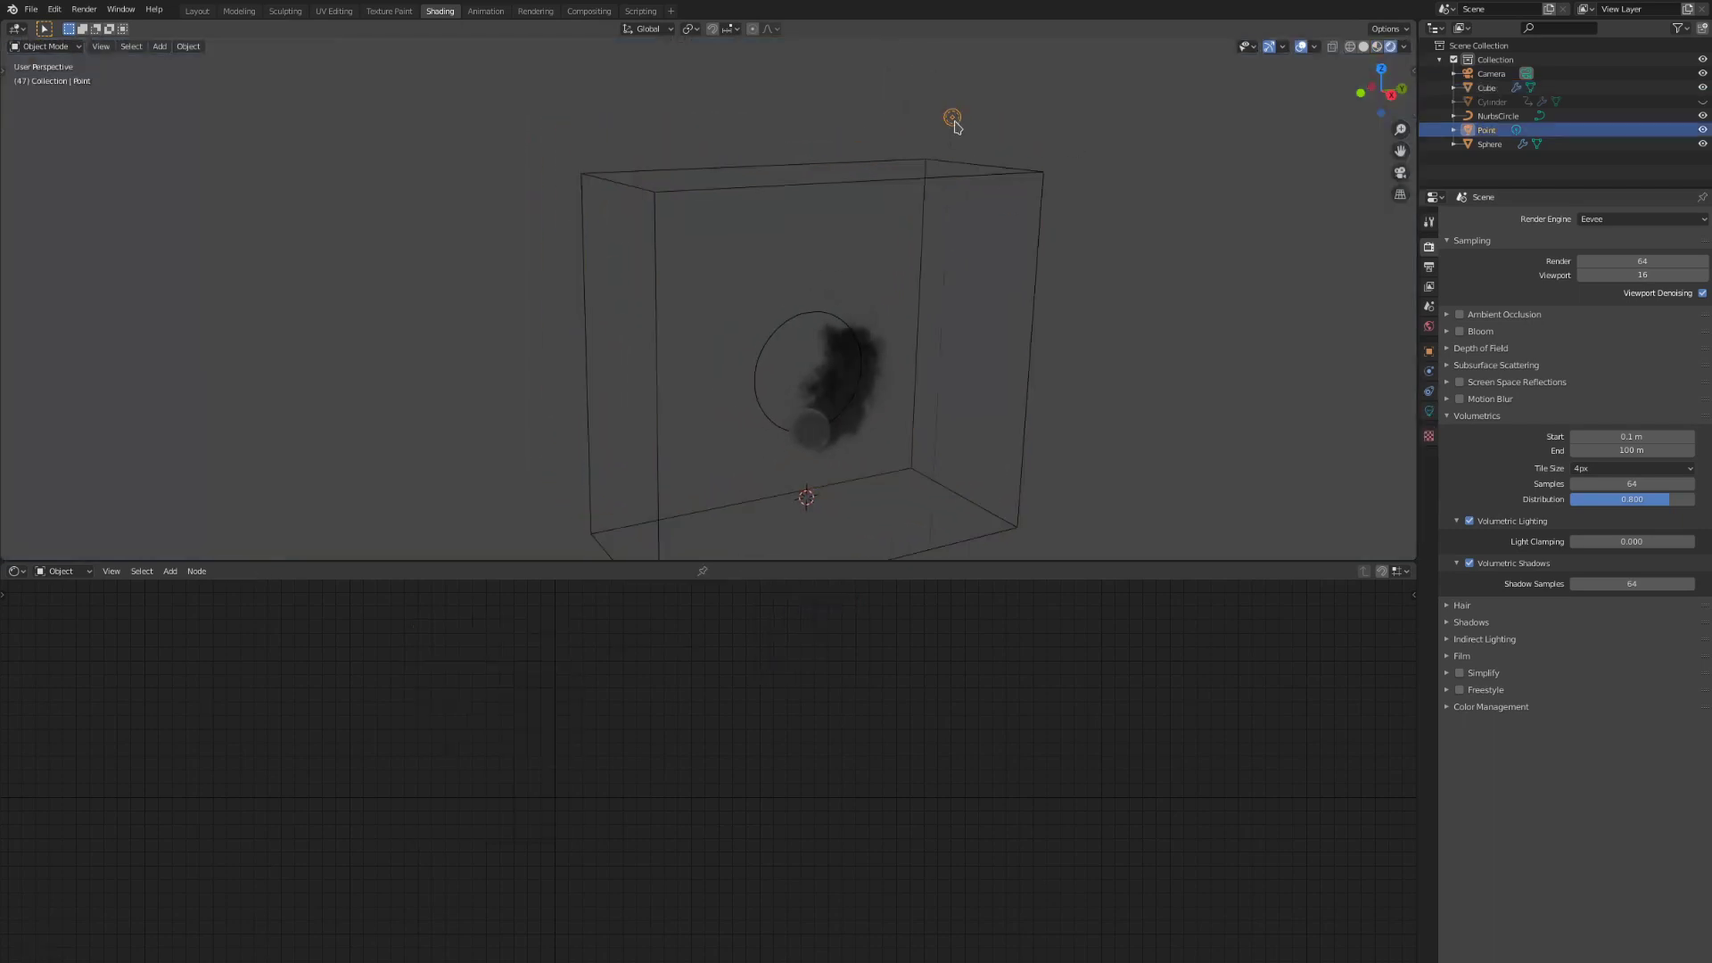
click(1429, 410)
middle_drag(980, 401, 1082, 398)
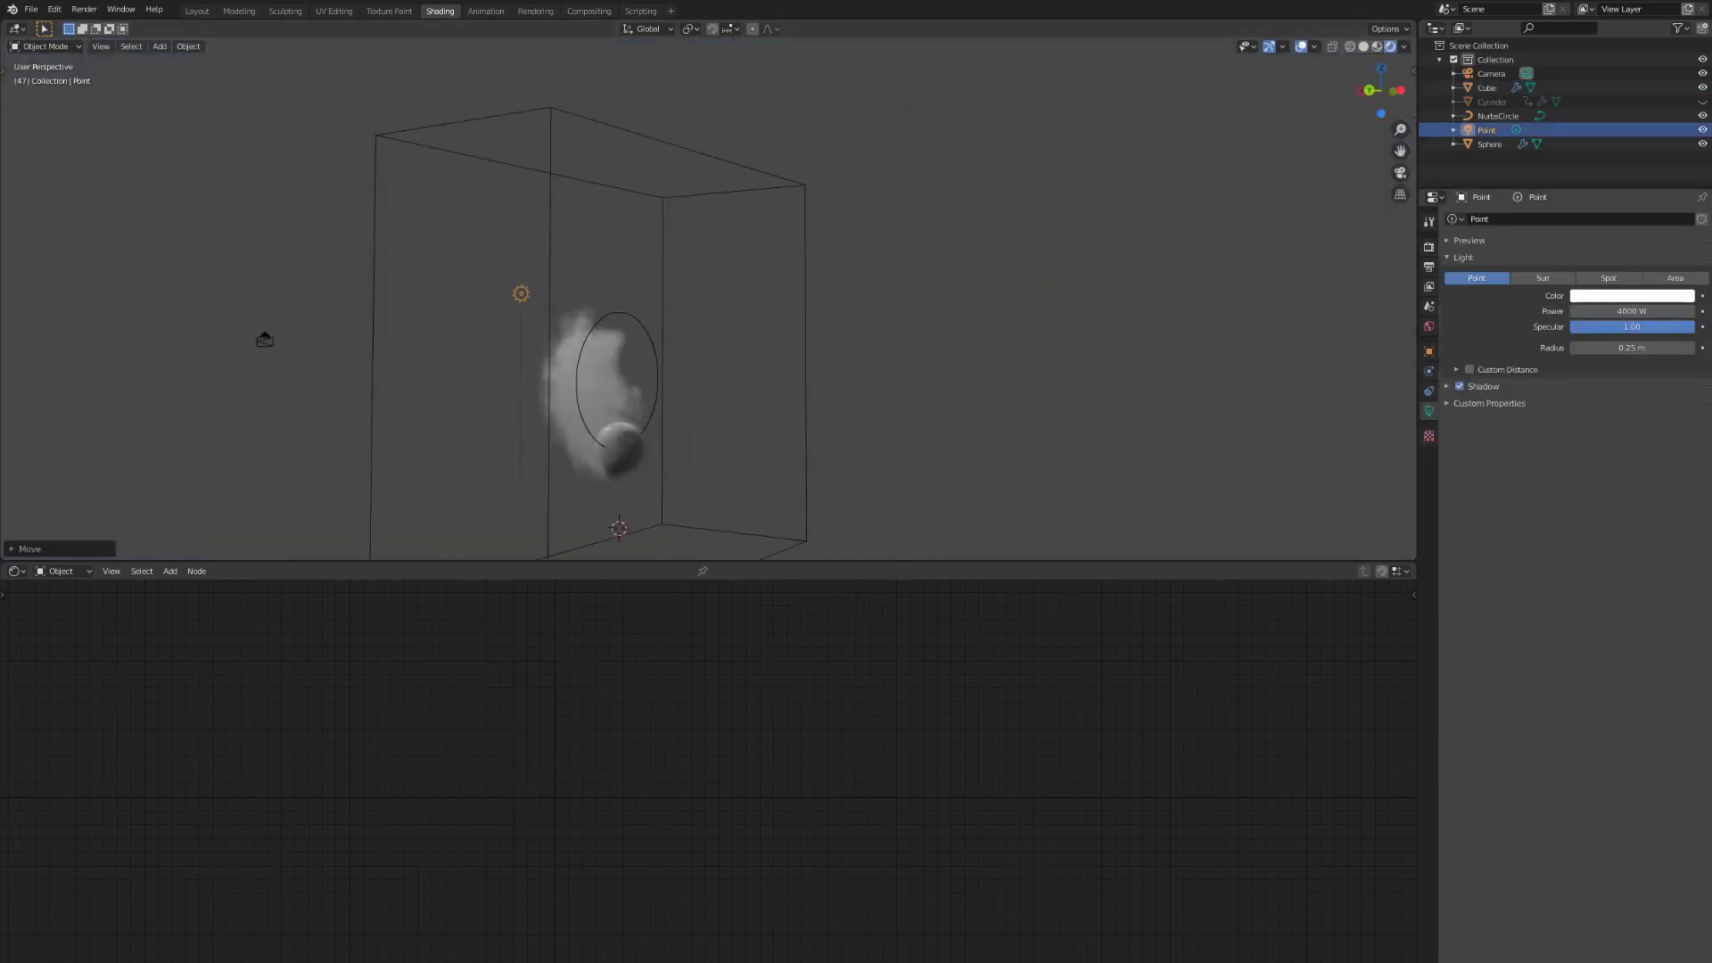
drag(1644, 311, 1623, 311)
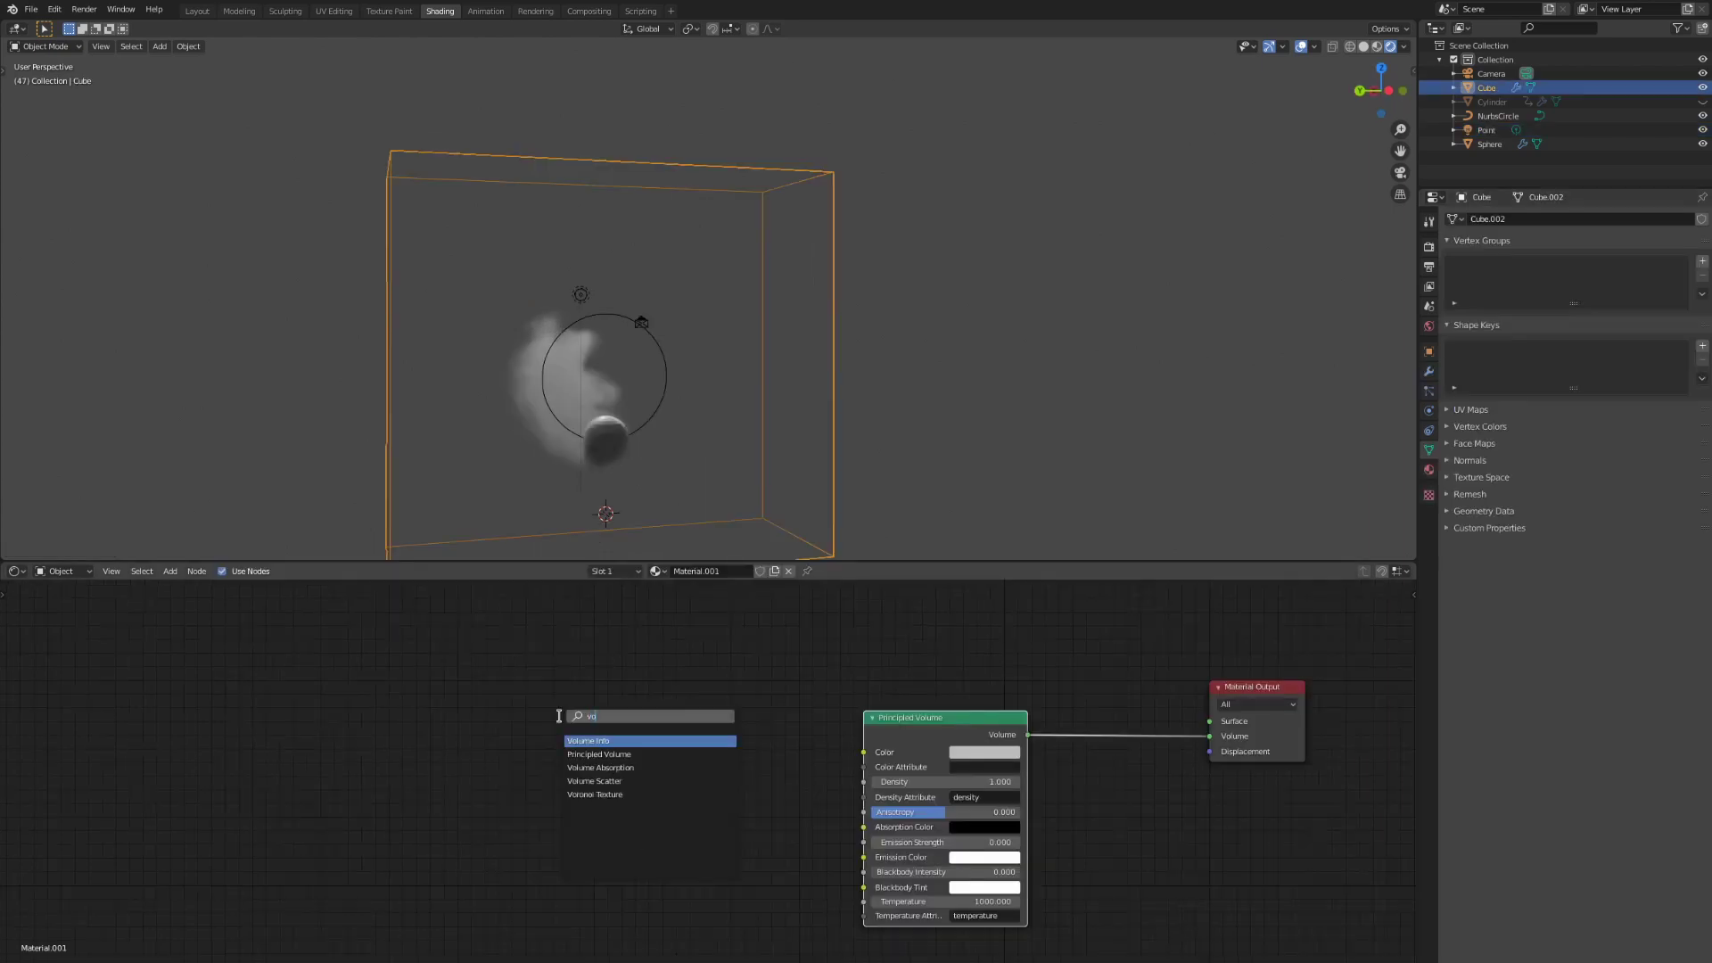
Step: Add a Volume Info node and feed its Density into the Principled Volume's Density
key(Return)
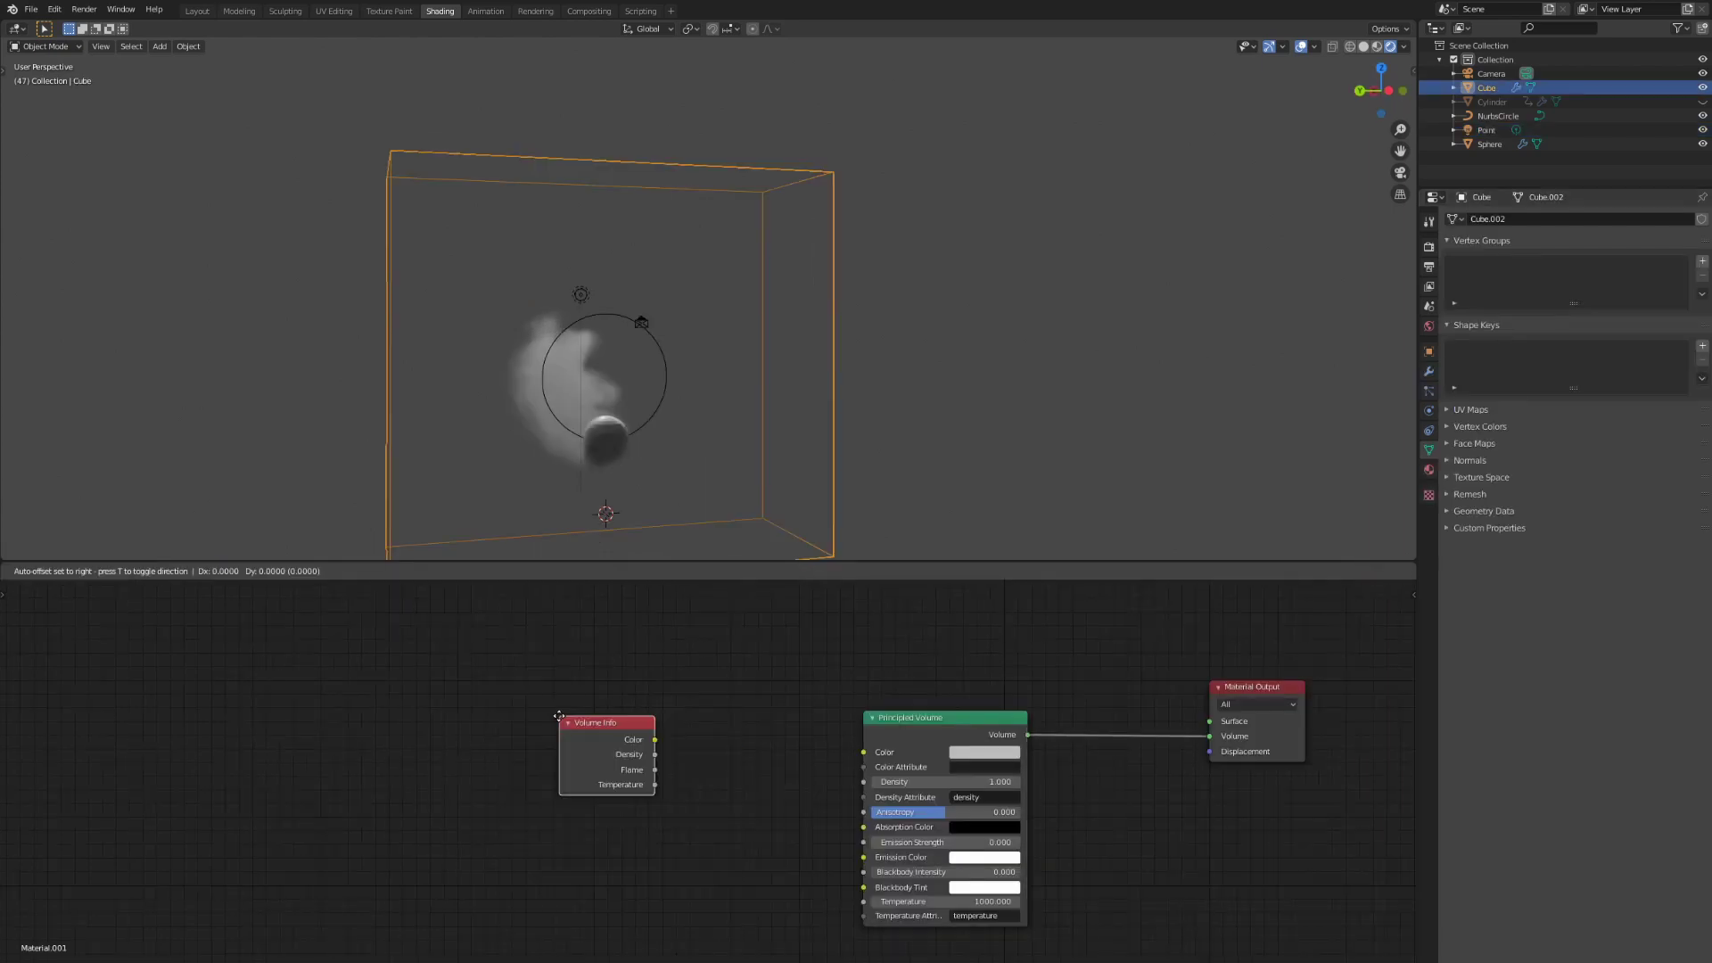
click(559, 716)
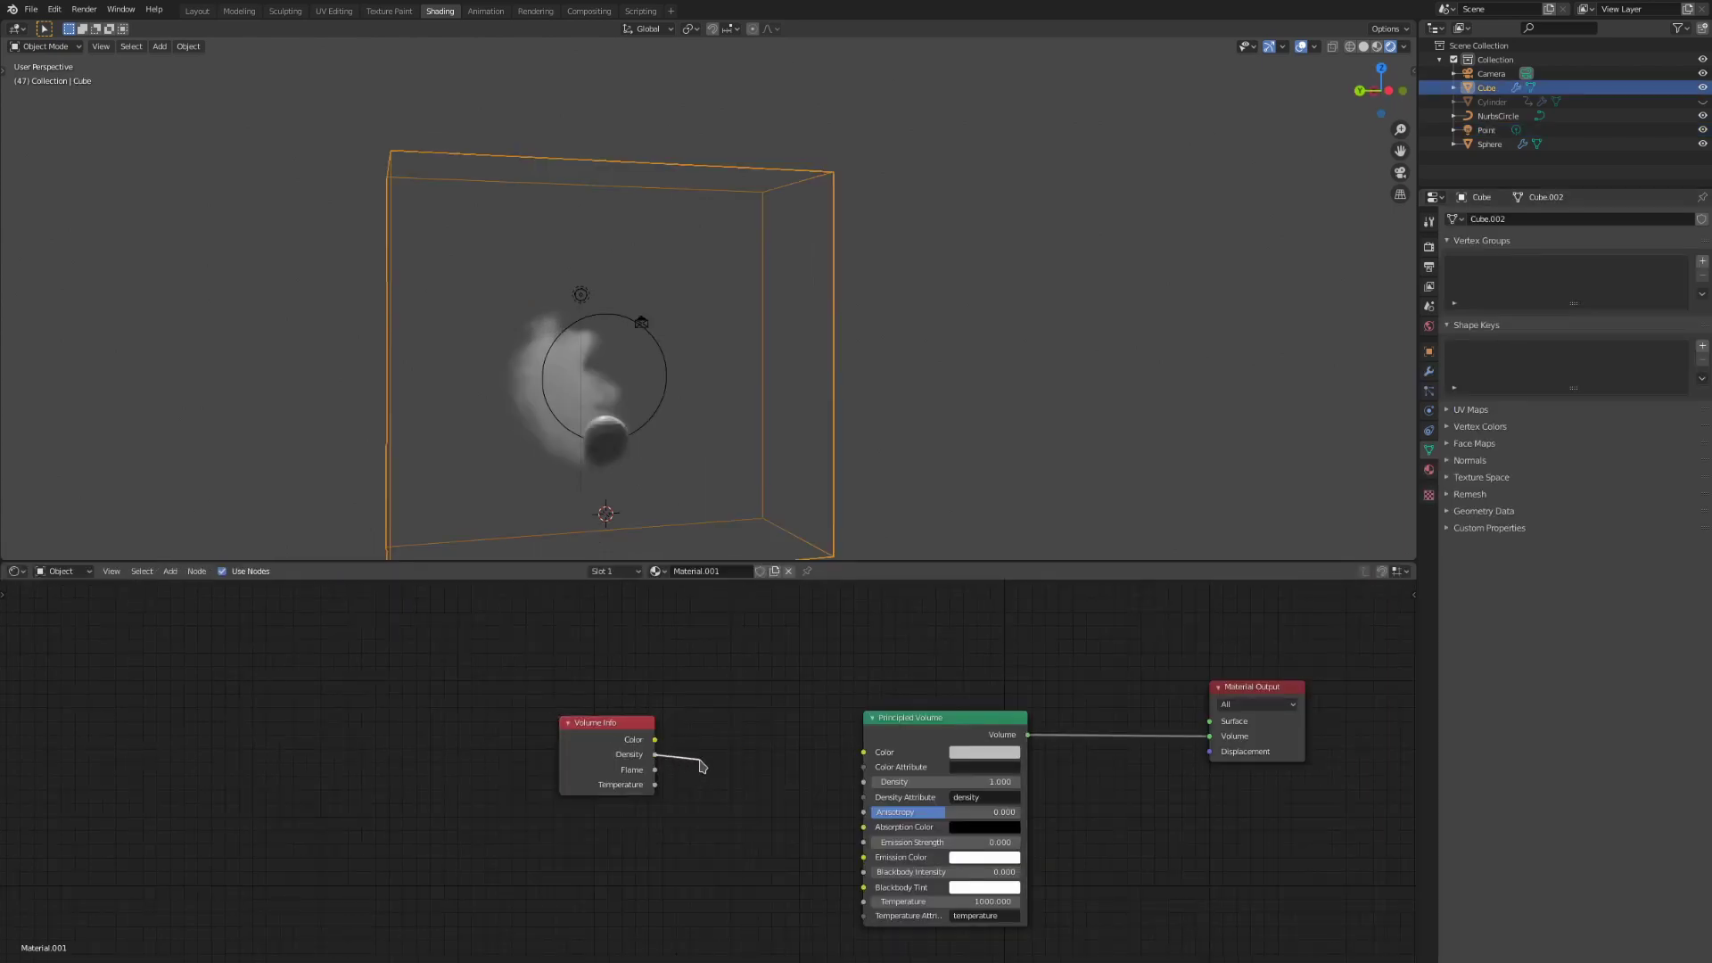
drag(702, 765, 863, 781)
middle_drag(959, 427, 875, 420)
scroll(875, 420, up, 2)
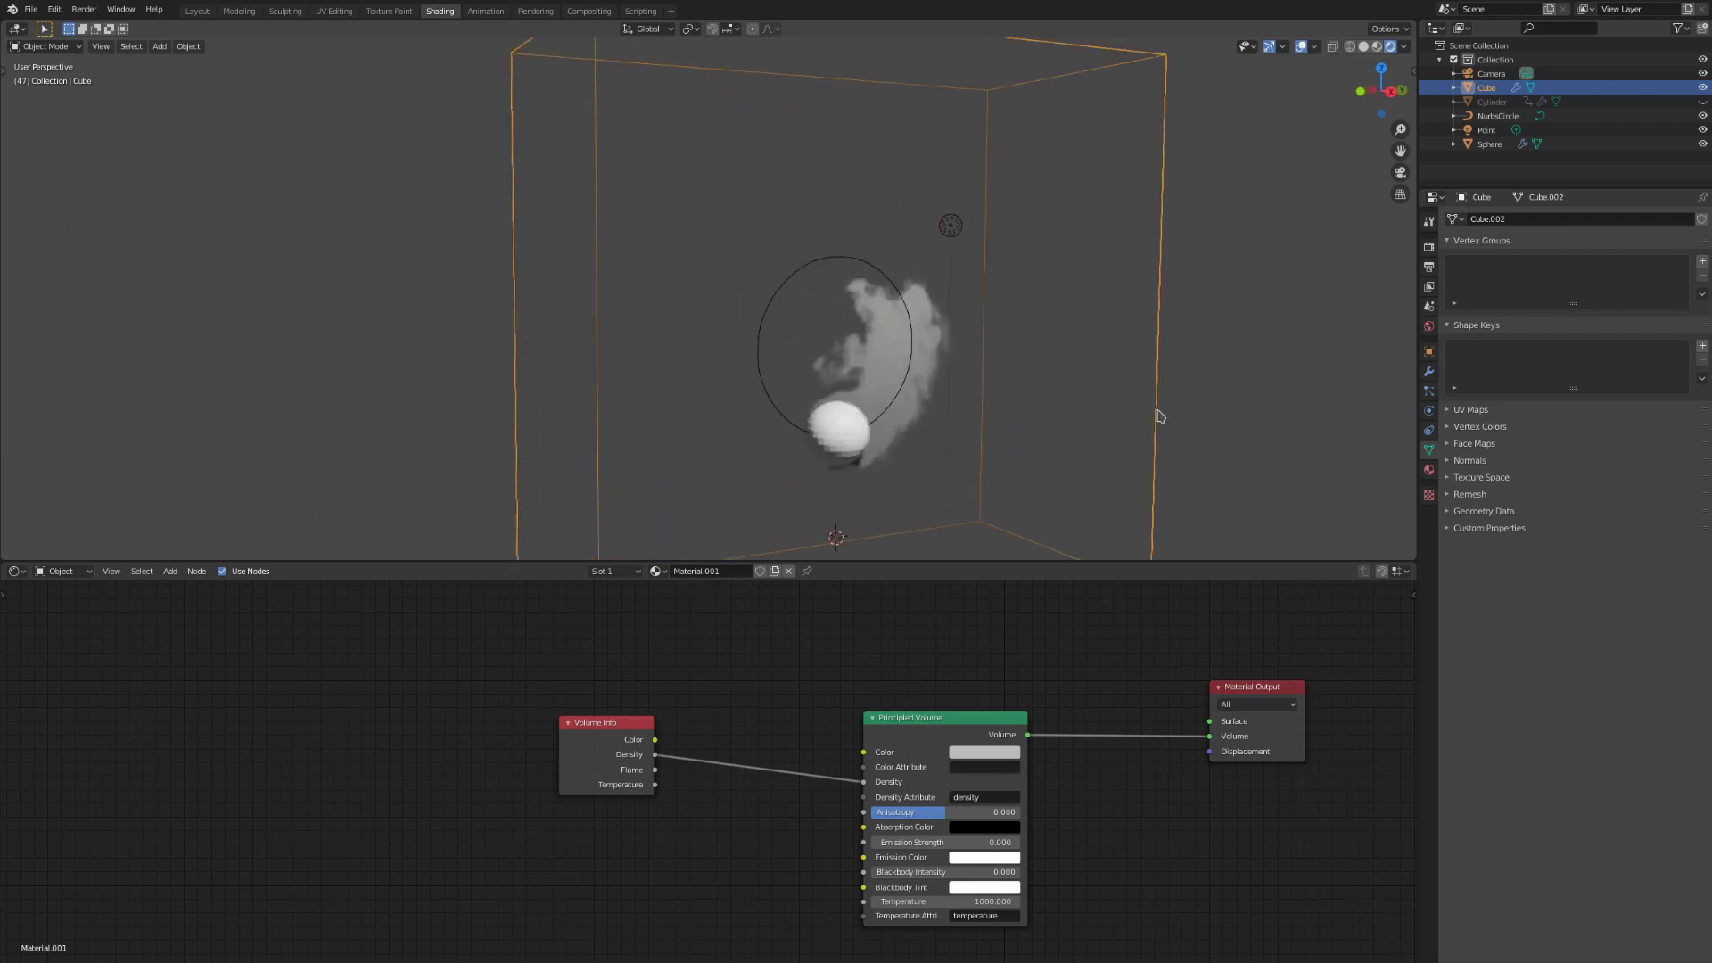
middle_drag(1159, 416, 1016, 485)
Step: Insert a Math node on the density link, set to Multiply with value 10
key(shift+a)
click(711, 696)
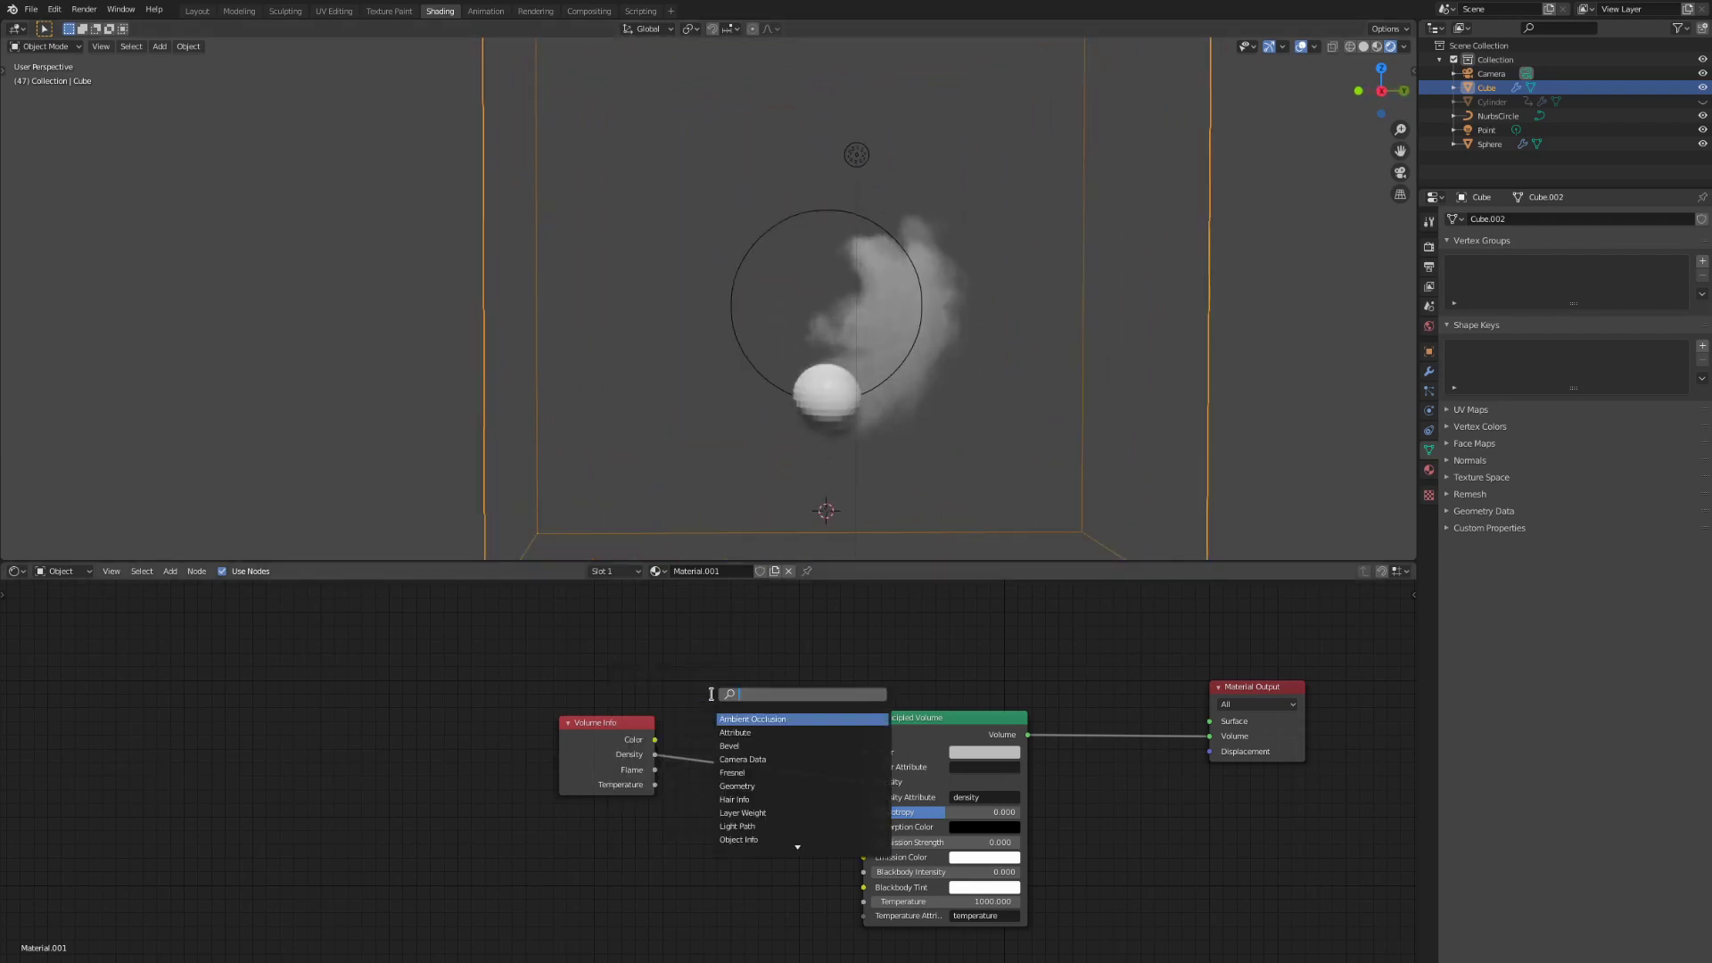
text(add)
key(Return)
click(758, 735)
click(761, 738)
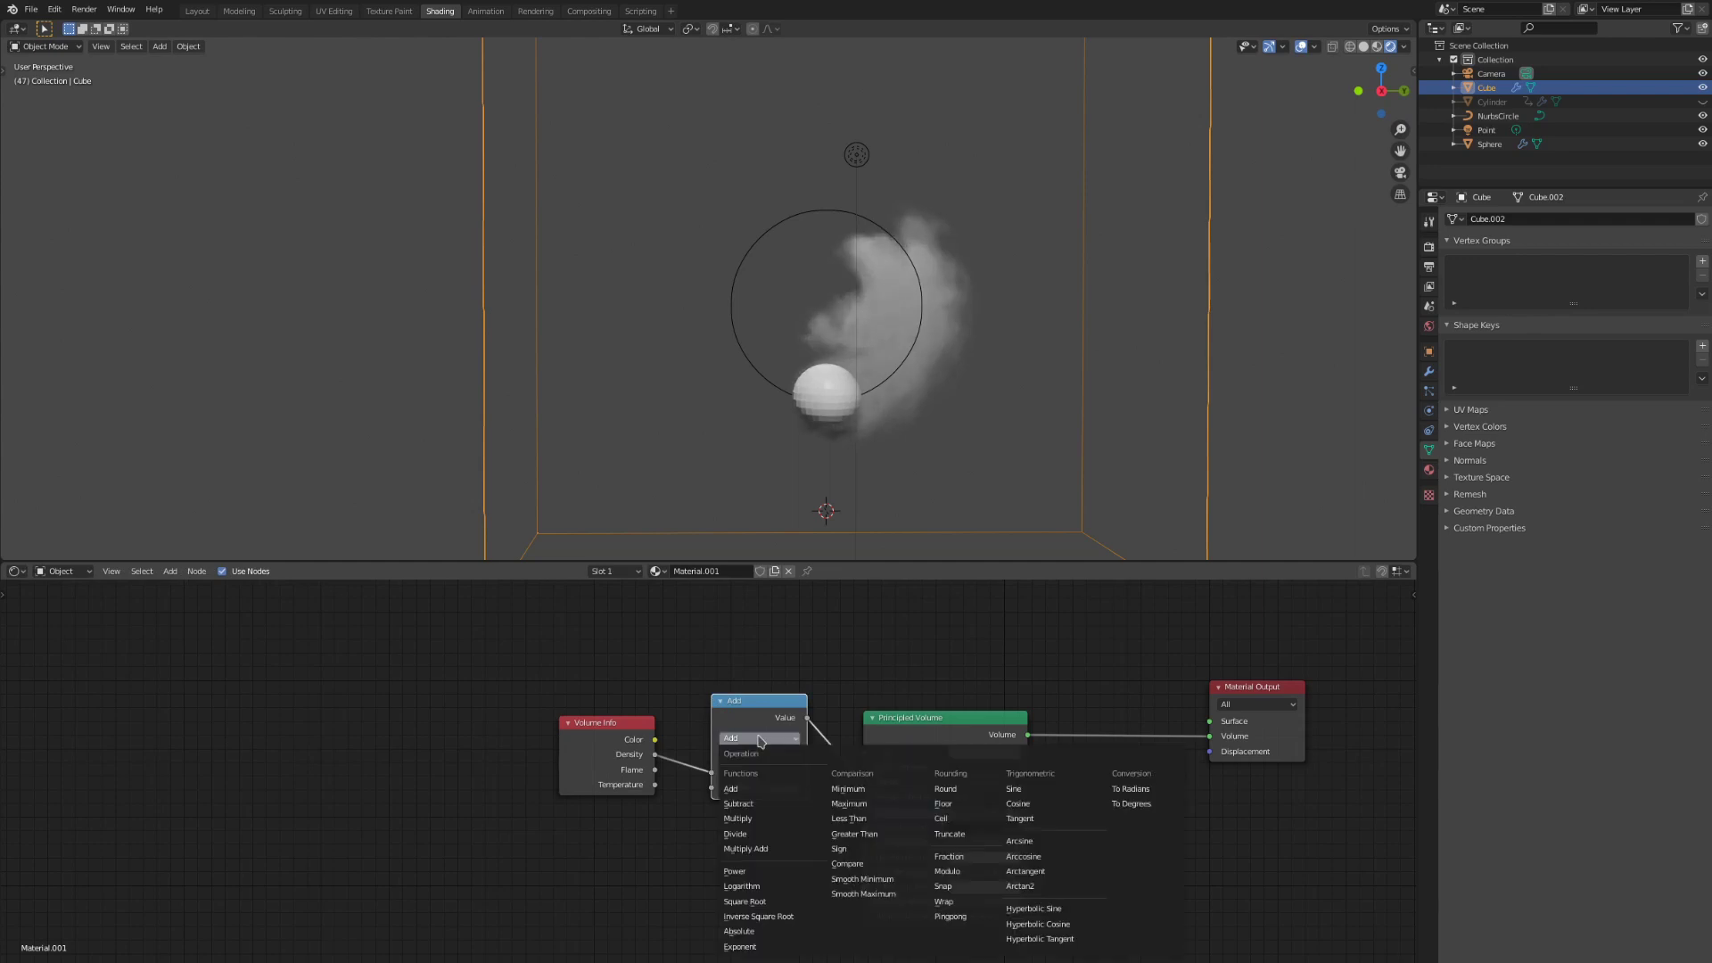
click(738, 818)
mouse_move(758, 787)
mouse_down()
mouse_move(830, 787)
mouse_move(780, 787)
mouse_up()
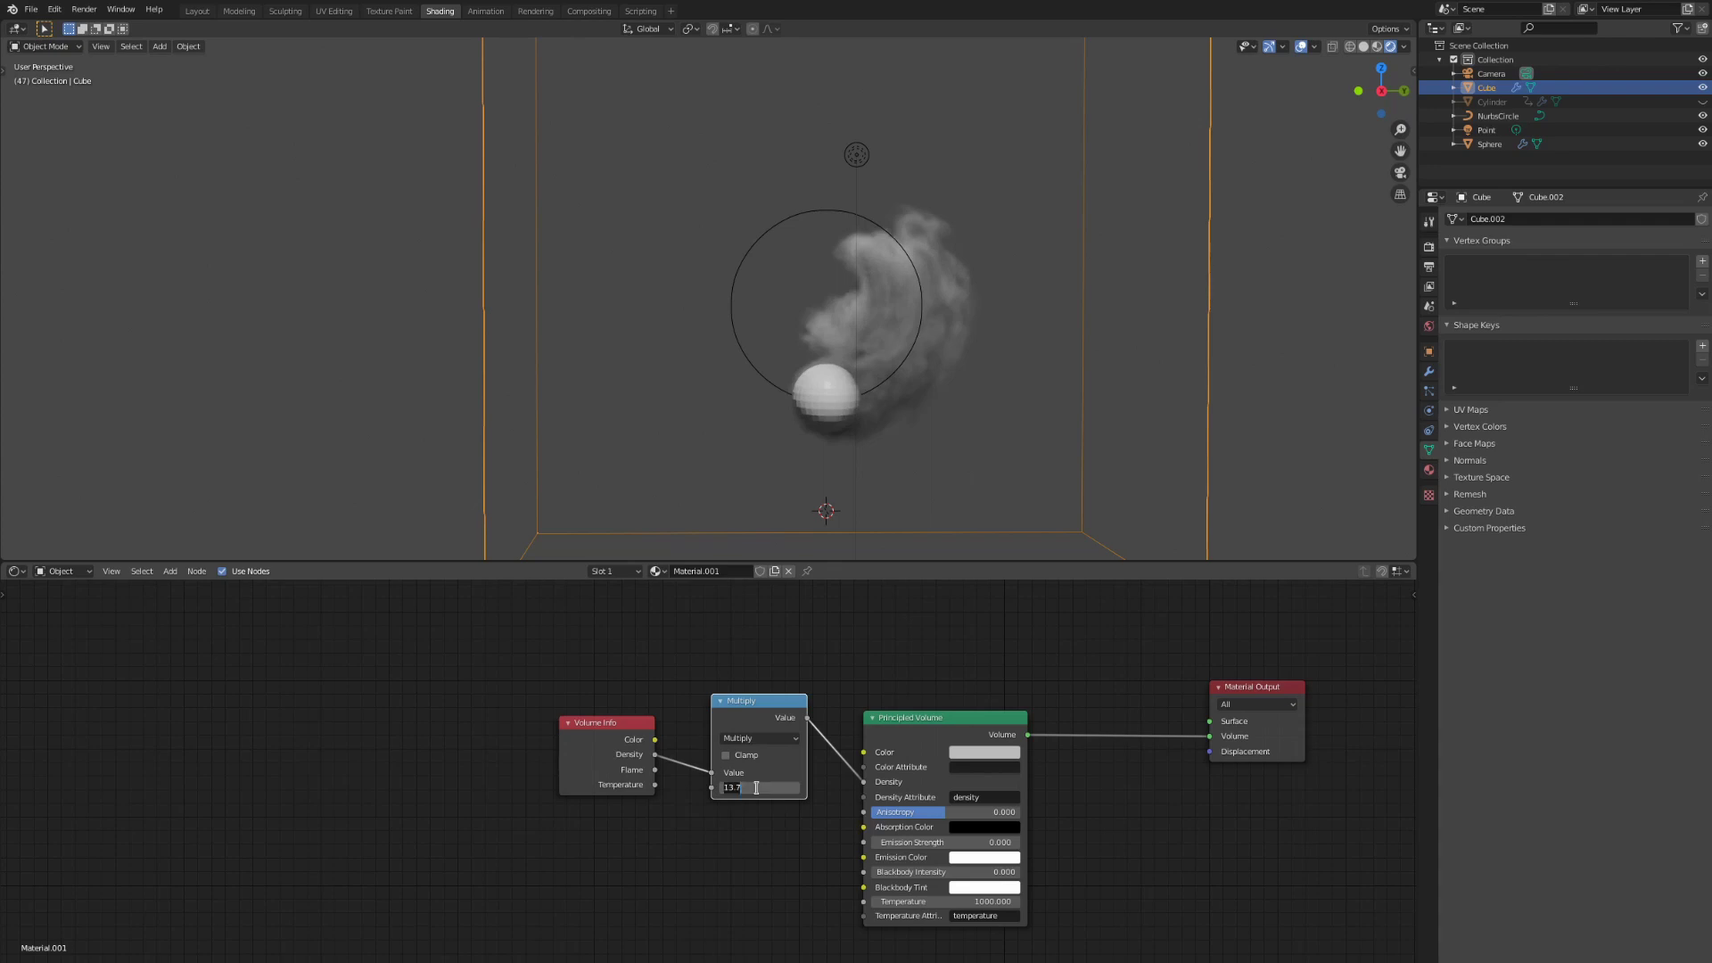
text(10)
key(Return)
Step: Add another Multiply math node and a ColorRamp node to the smoke material
drag(637, 762, 454, 644)
key(shift+a)
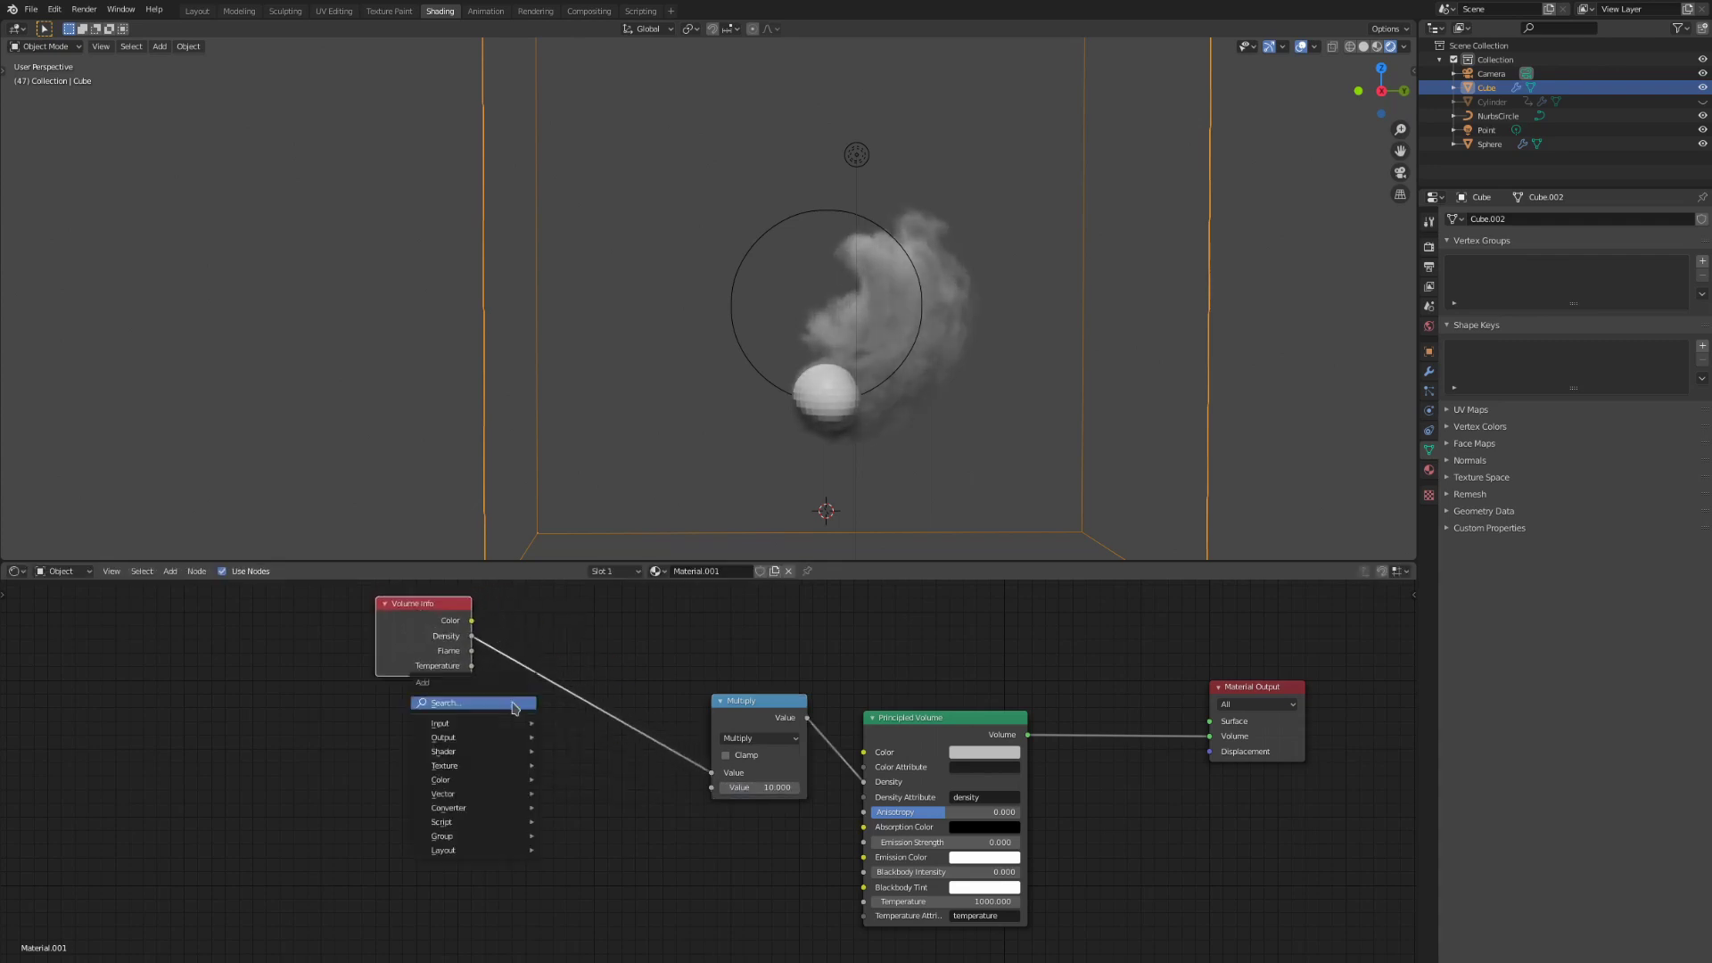
click(570, 713)
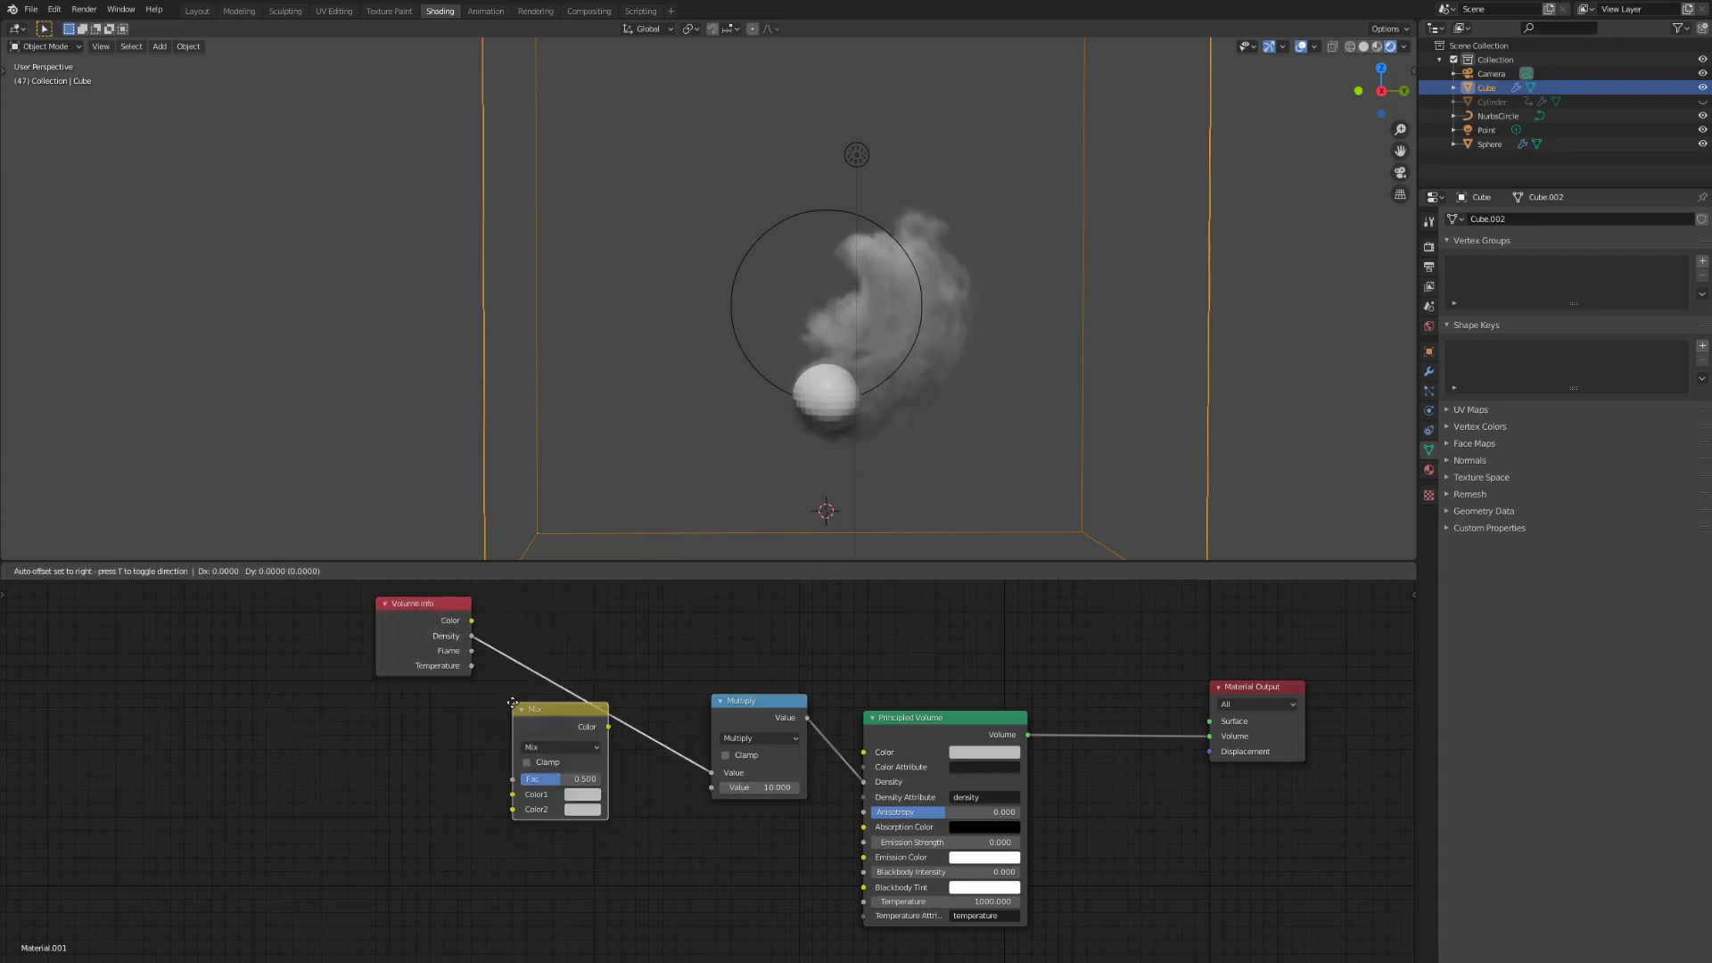
click(631, 646)
key(shift+a)
text(ramp)
key(Return)
click(711, 687)
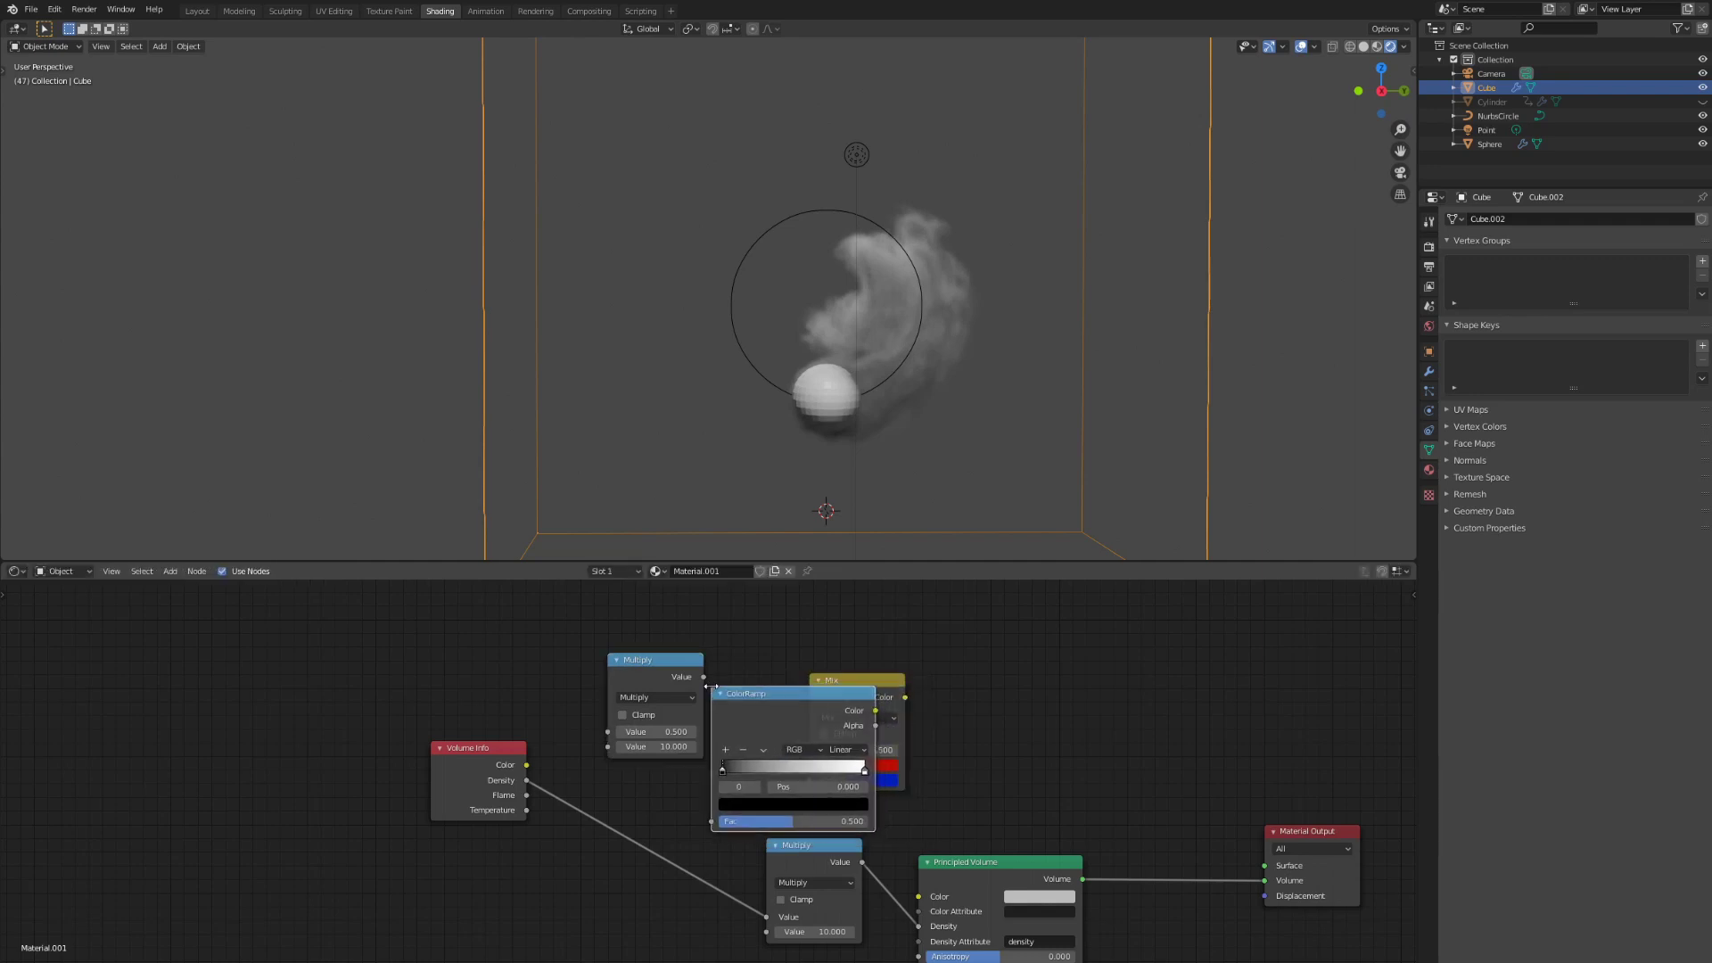
Step: Wire Density through Multiply and ColorRamp into Mix Fac, feeding the mix into Principled Volume Color
drag(802, 694, 853, 642)
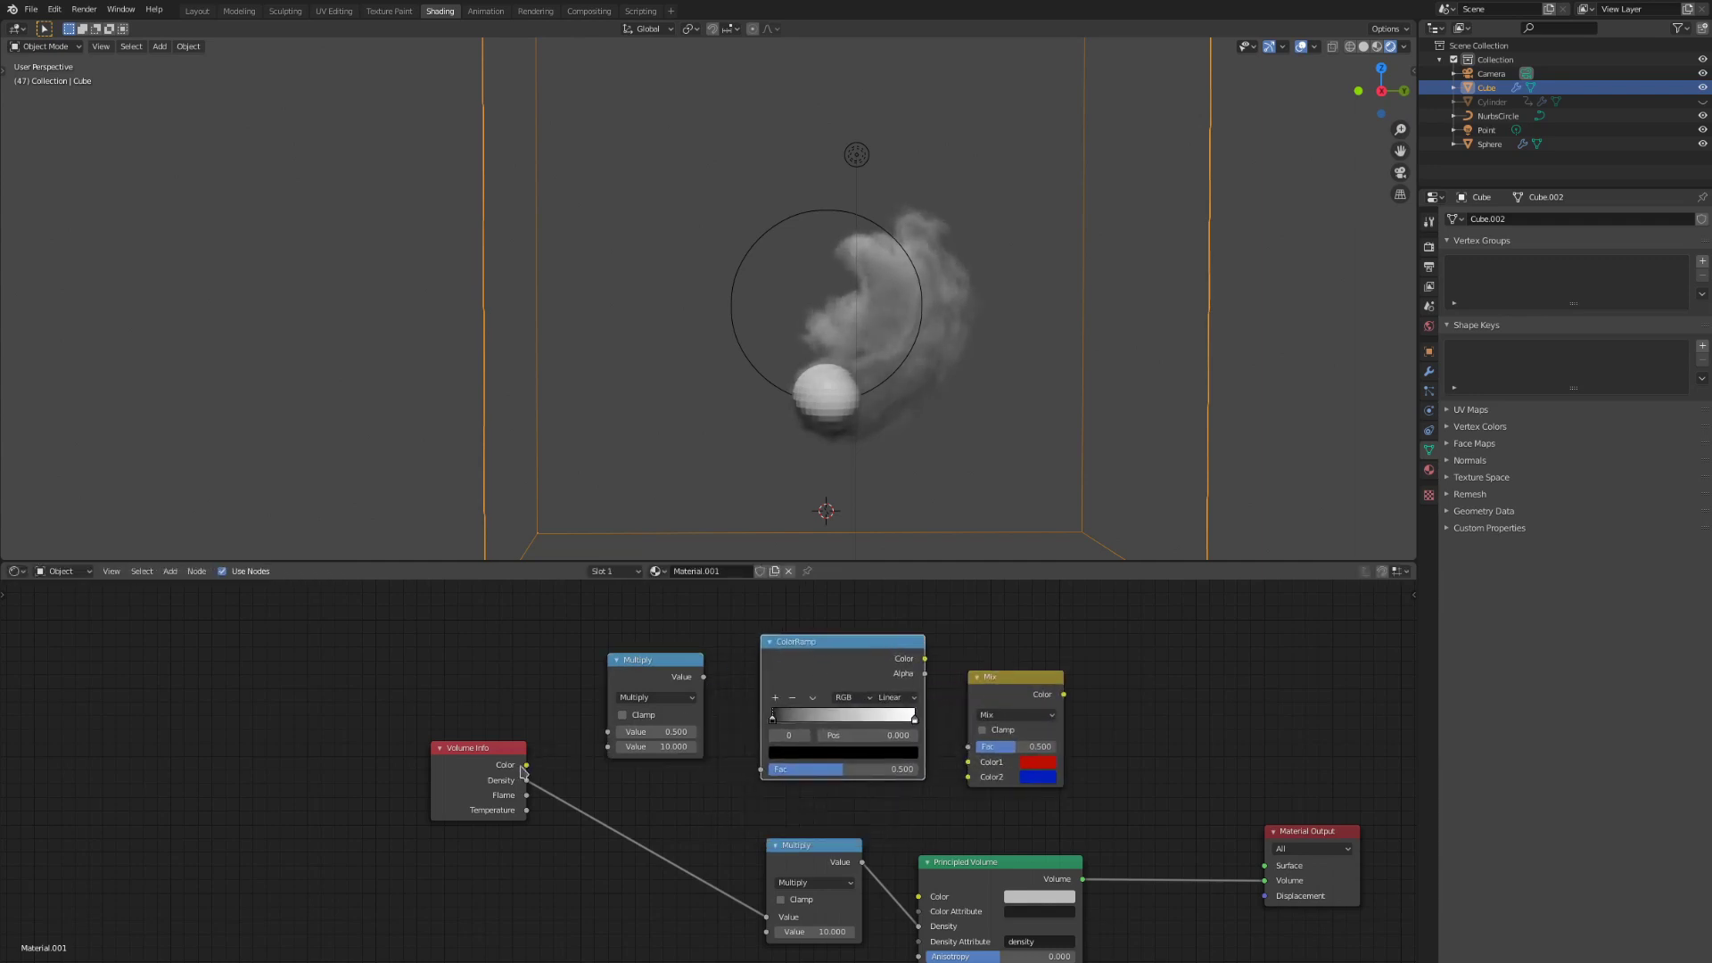
drag(525, 779, 607, 731)
drag(785, 810, 763, 768)
drag(979, 747, 970, 746)
scroll(976, 749, down, 2)
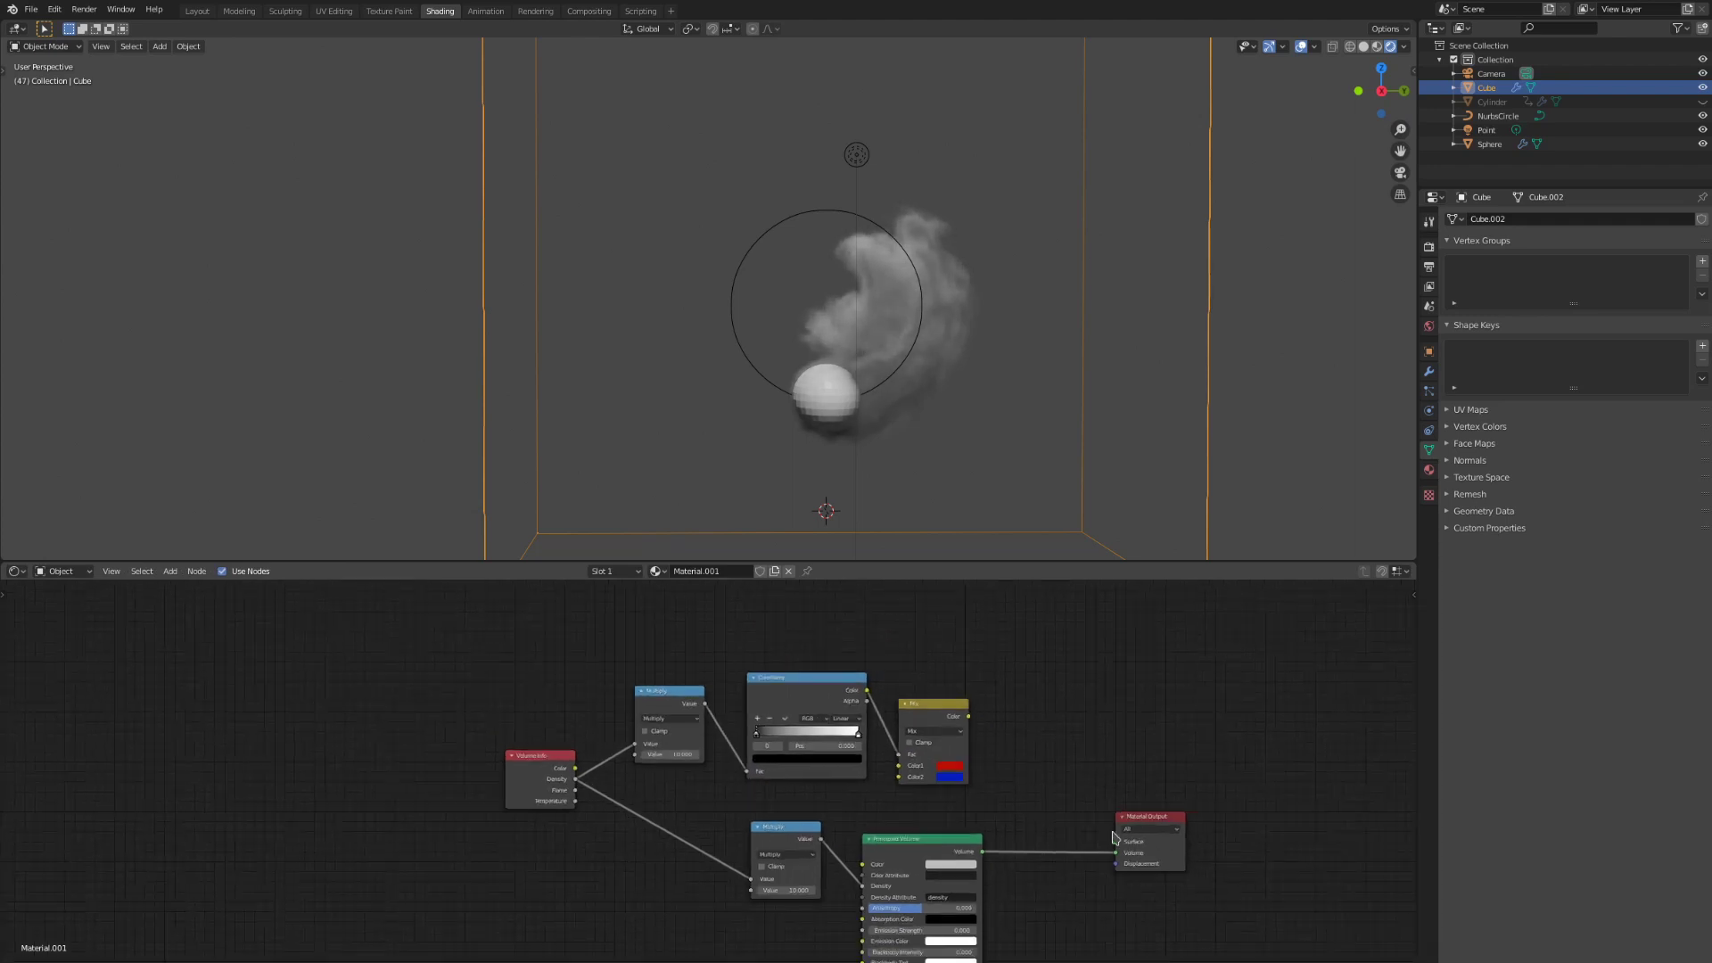
drag(1386, 765, 972, 941)
drag(880, 843, 1121, 789)
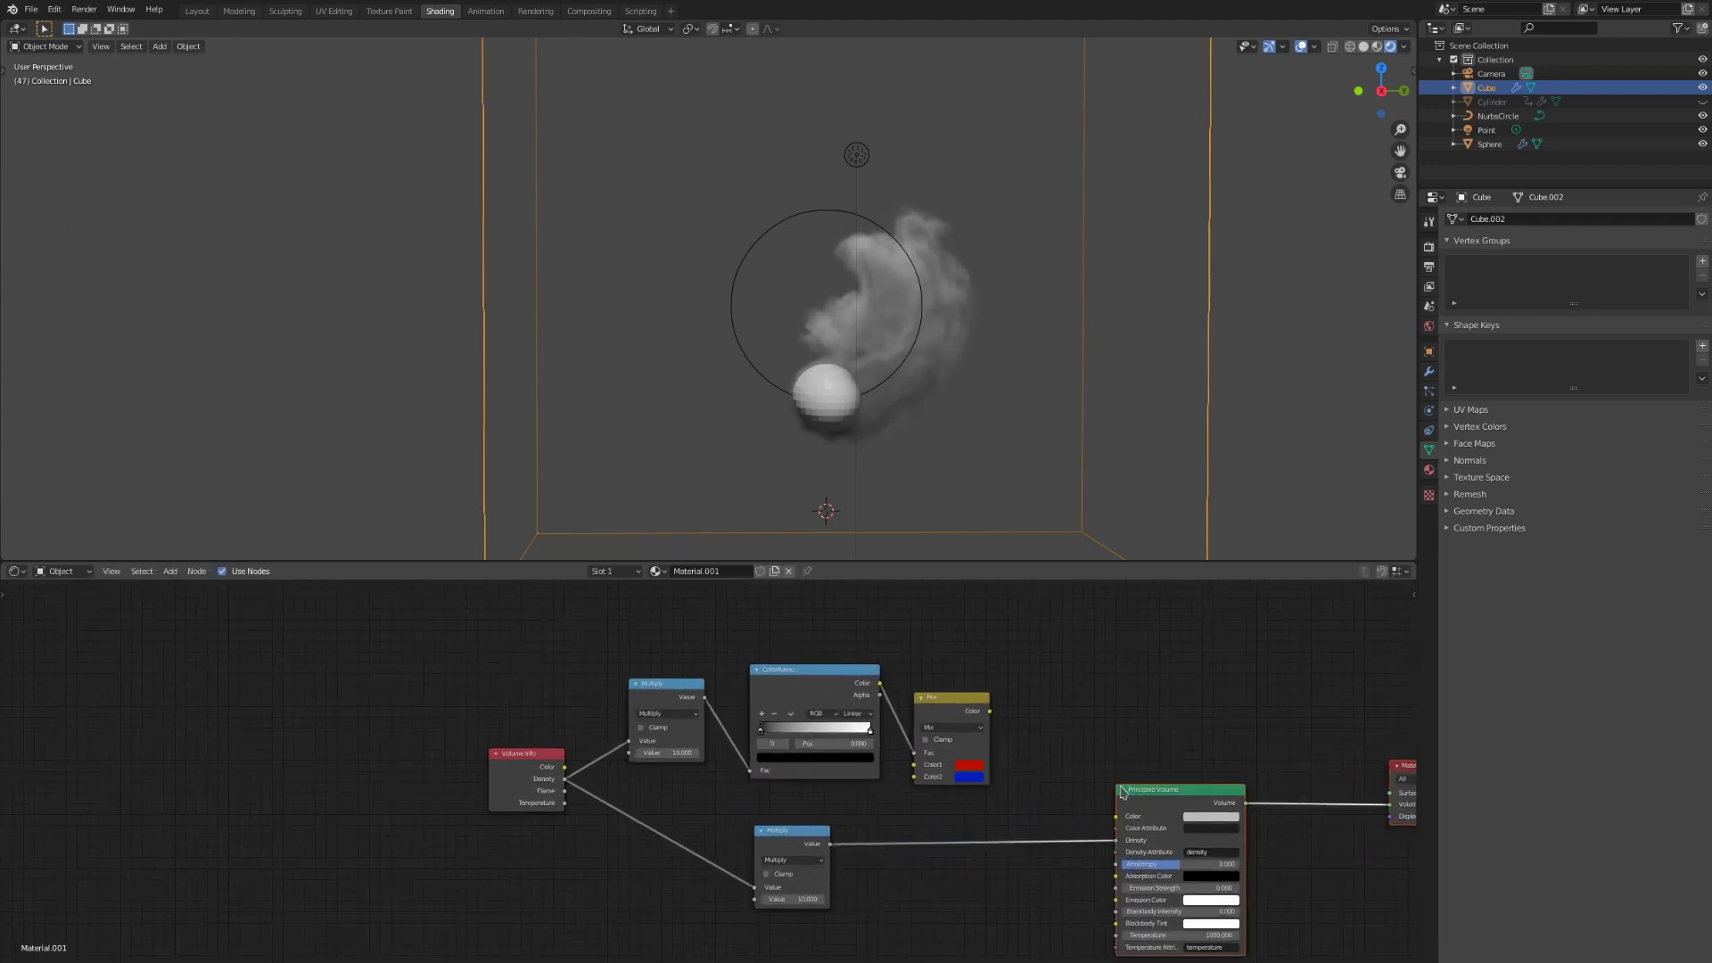
drag(991, 716, 1116, 816)
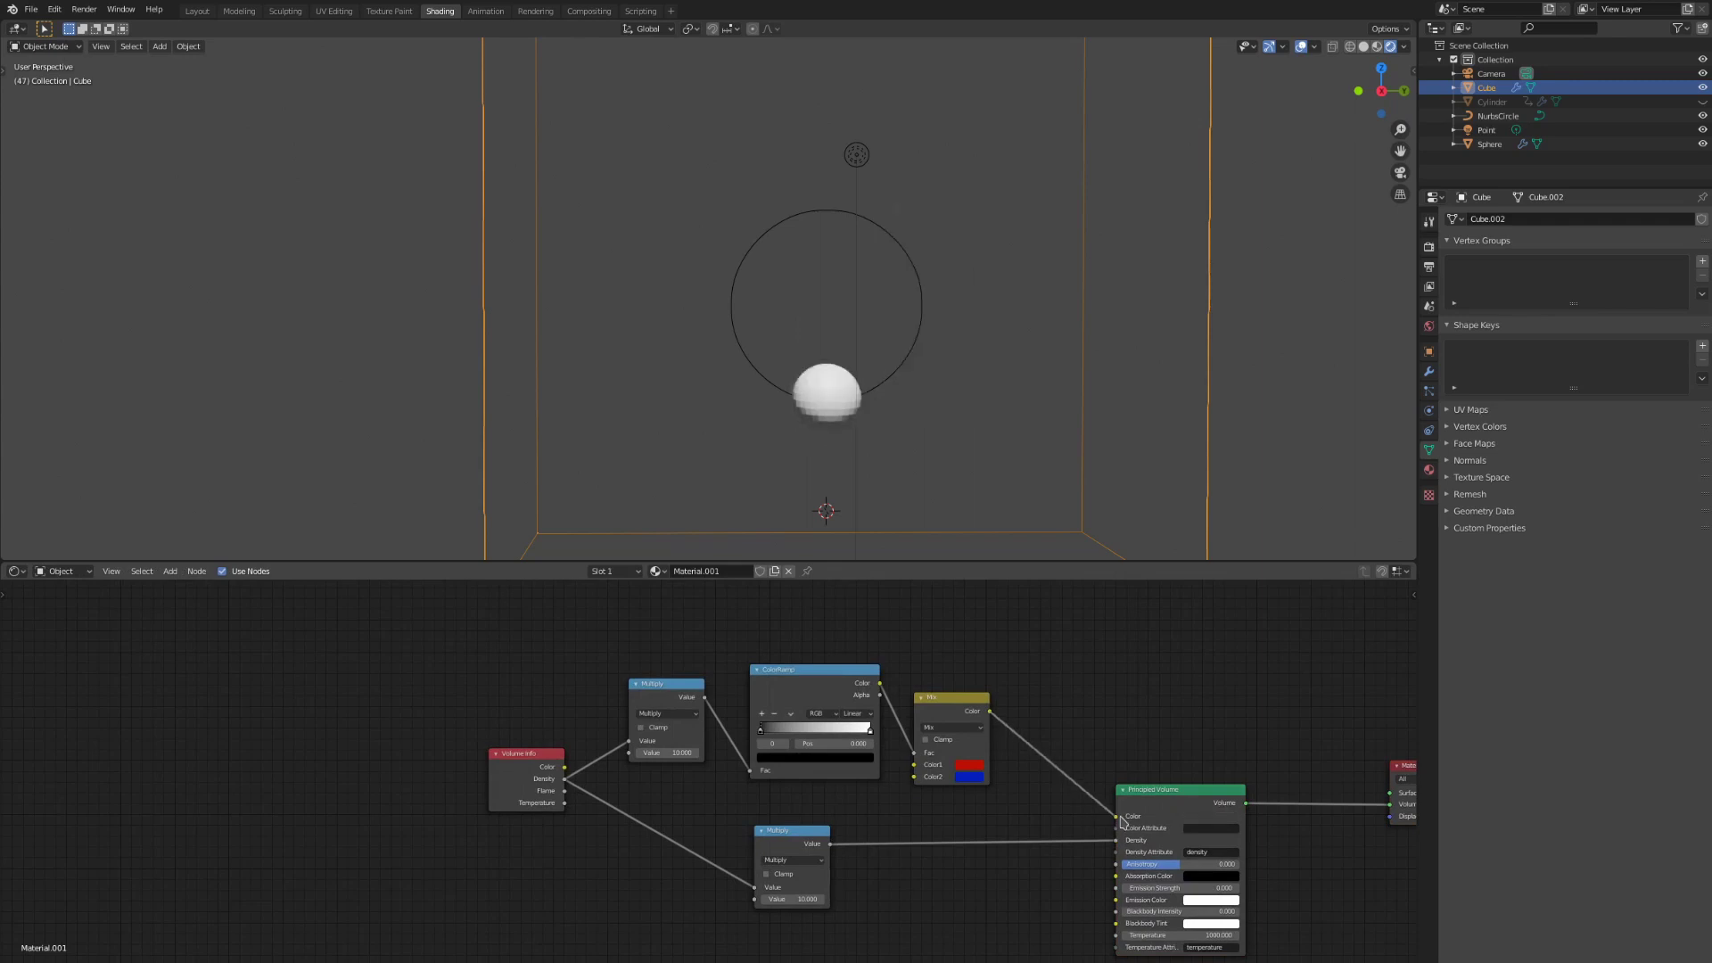
middle_drag(952, 343, 976, 350)
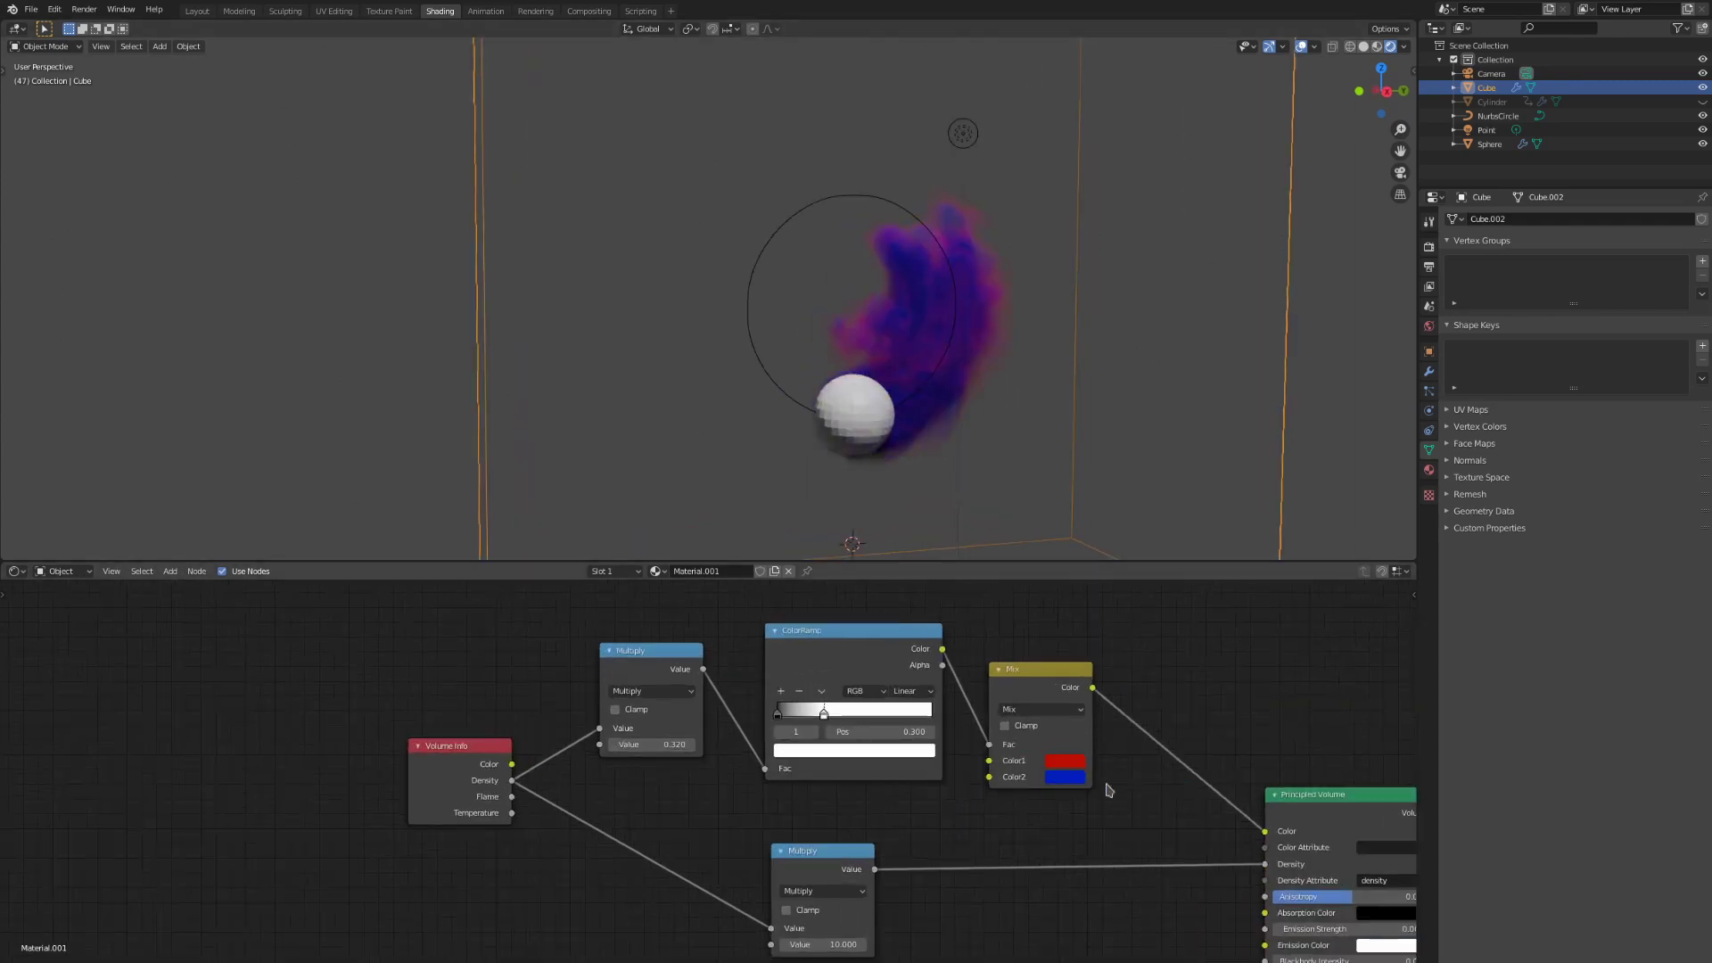
Step: Change the first Mix colour to light blue and add another math node
click(1080, 763)
click(1121, 553)
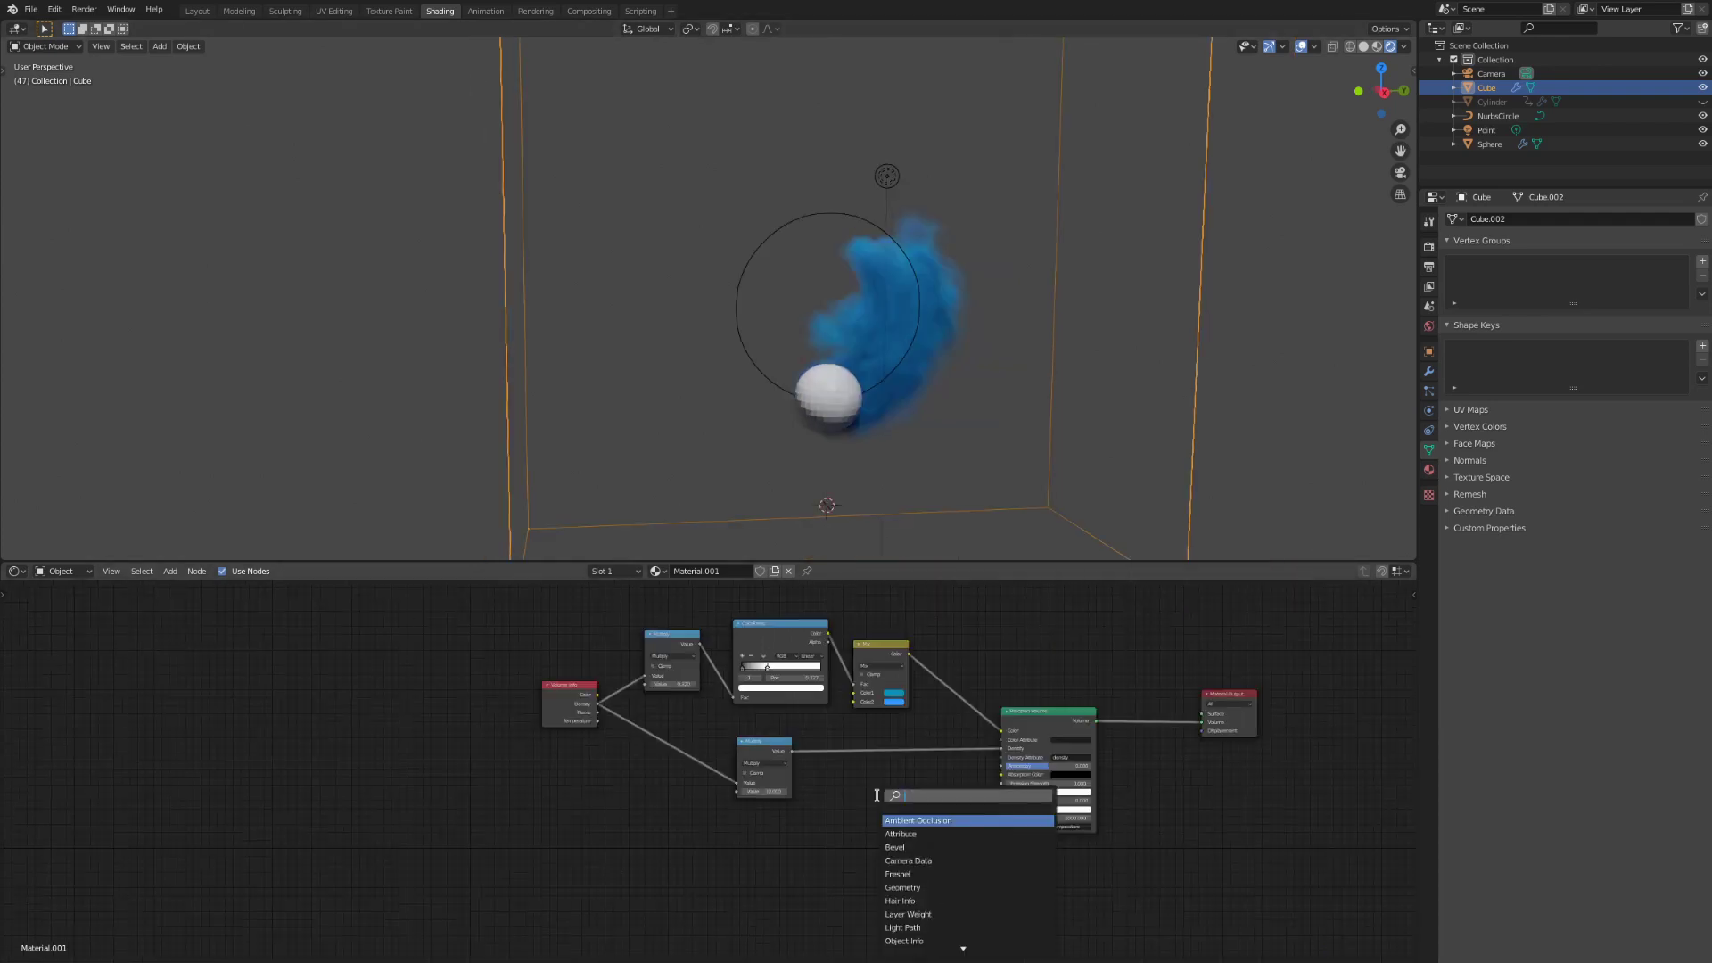
click(968, 815)
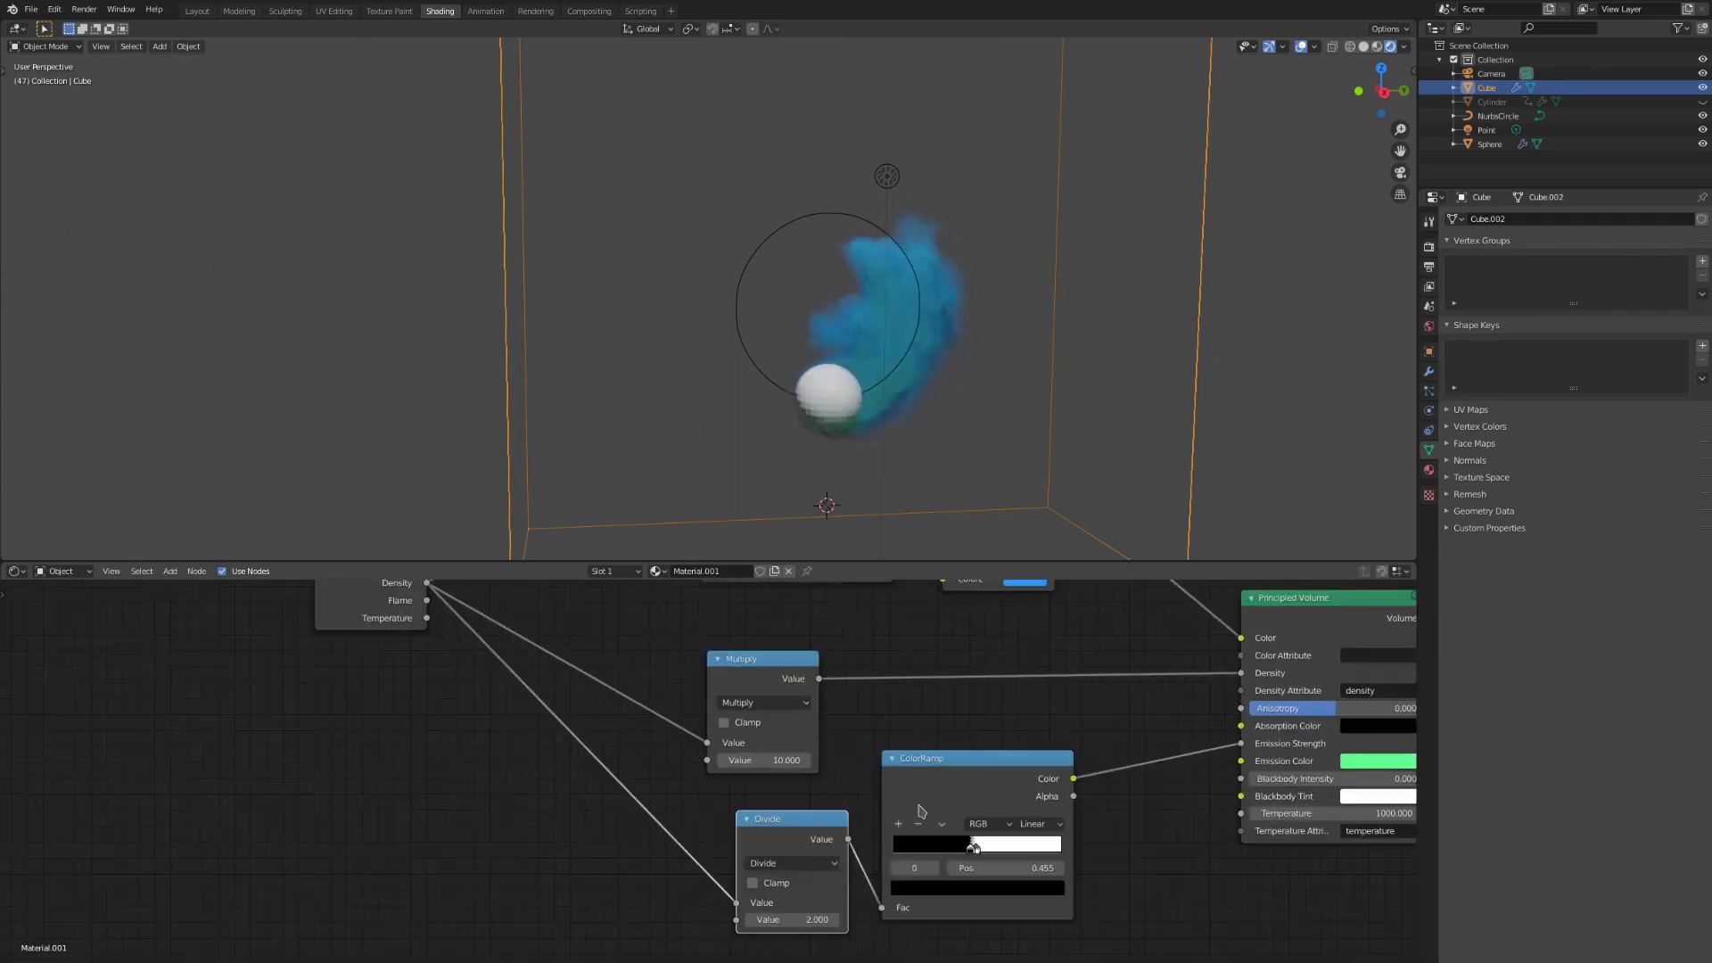
click(1204, 776)
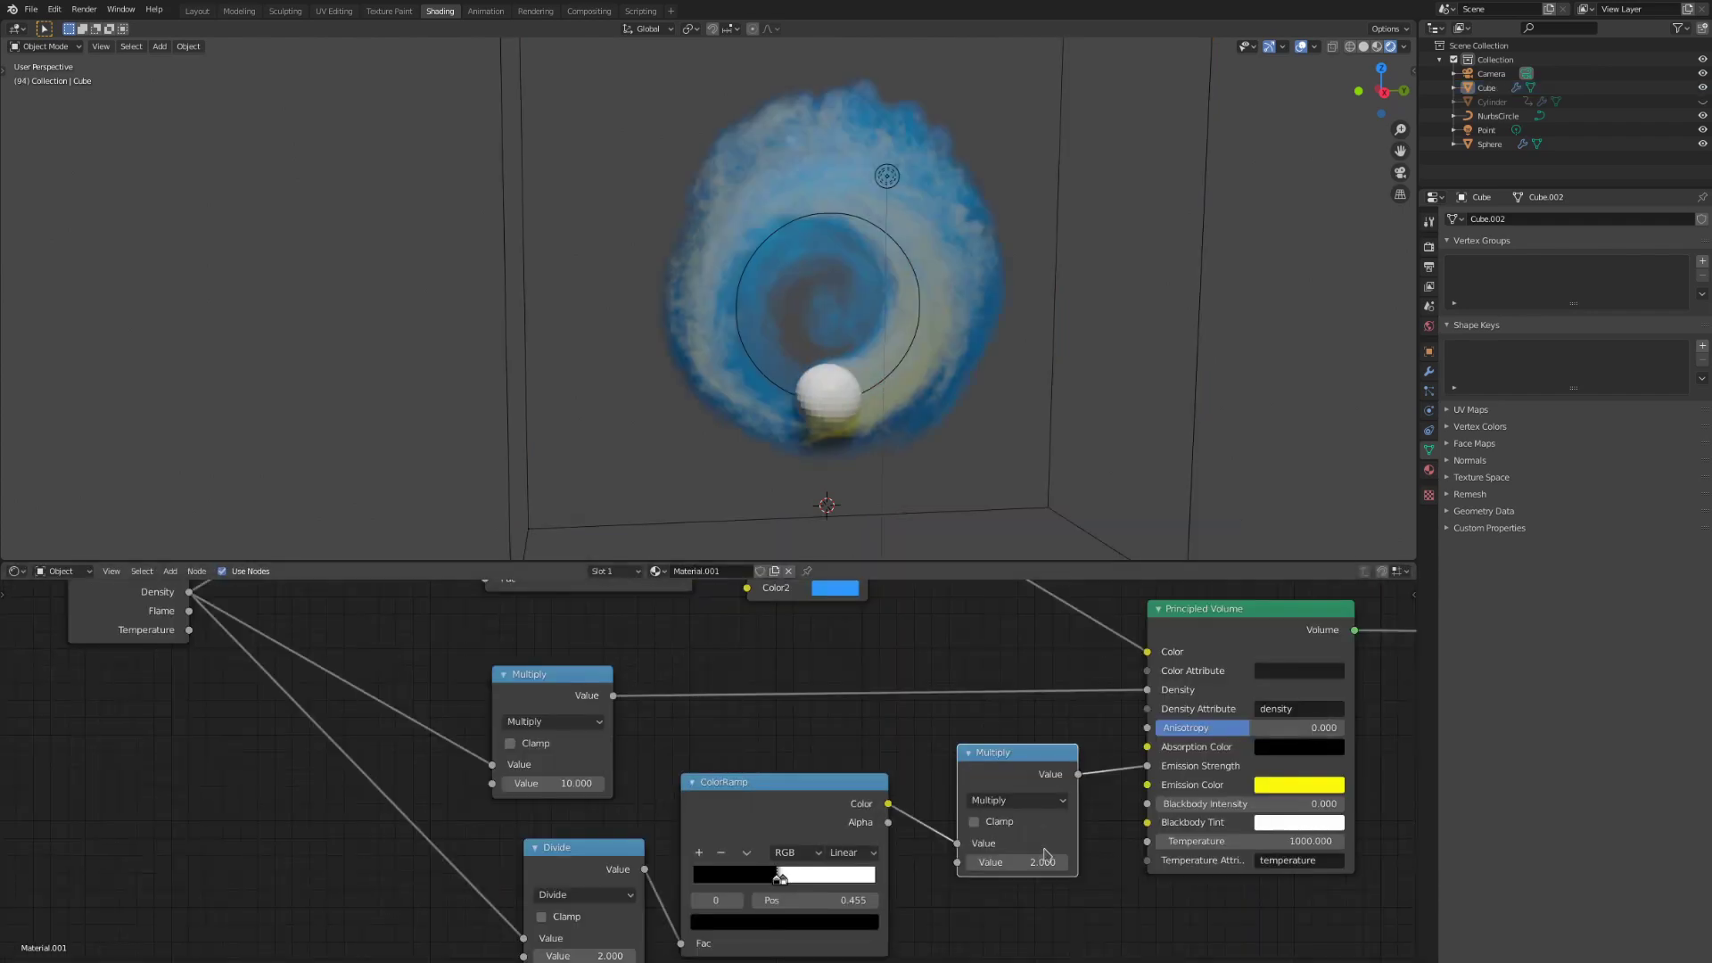
drag(1026, 754, 1061, 757)
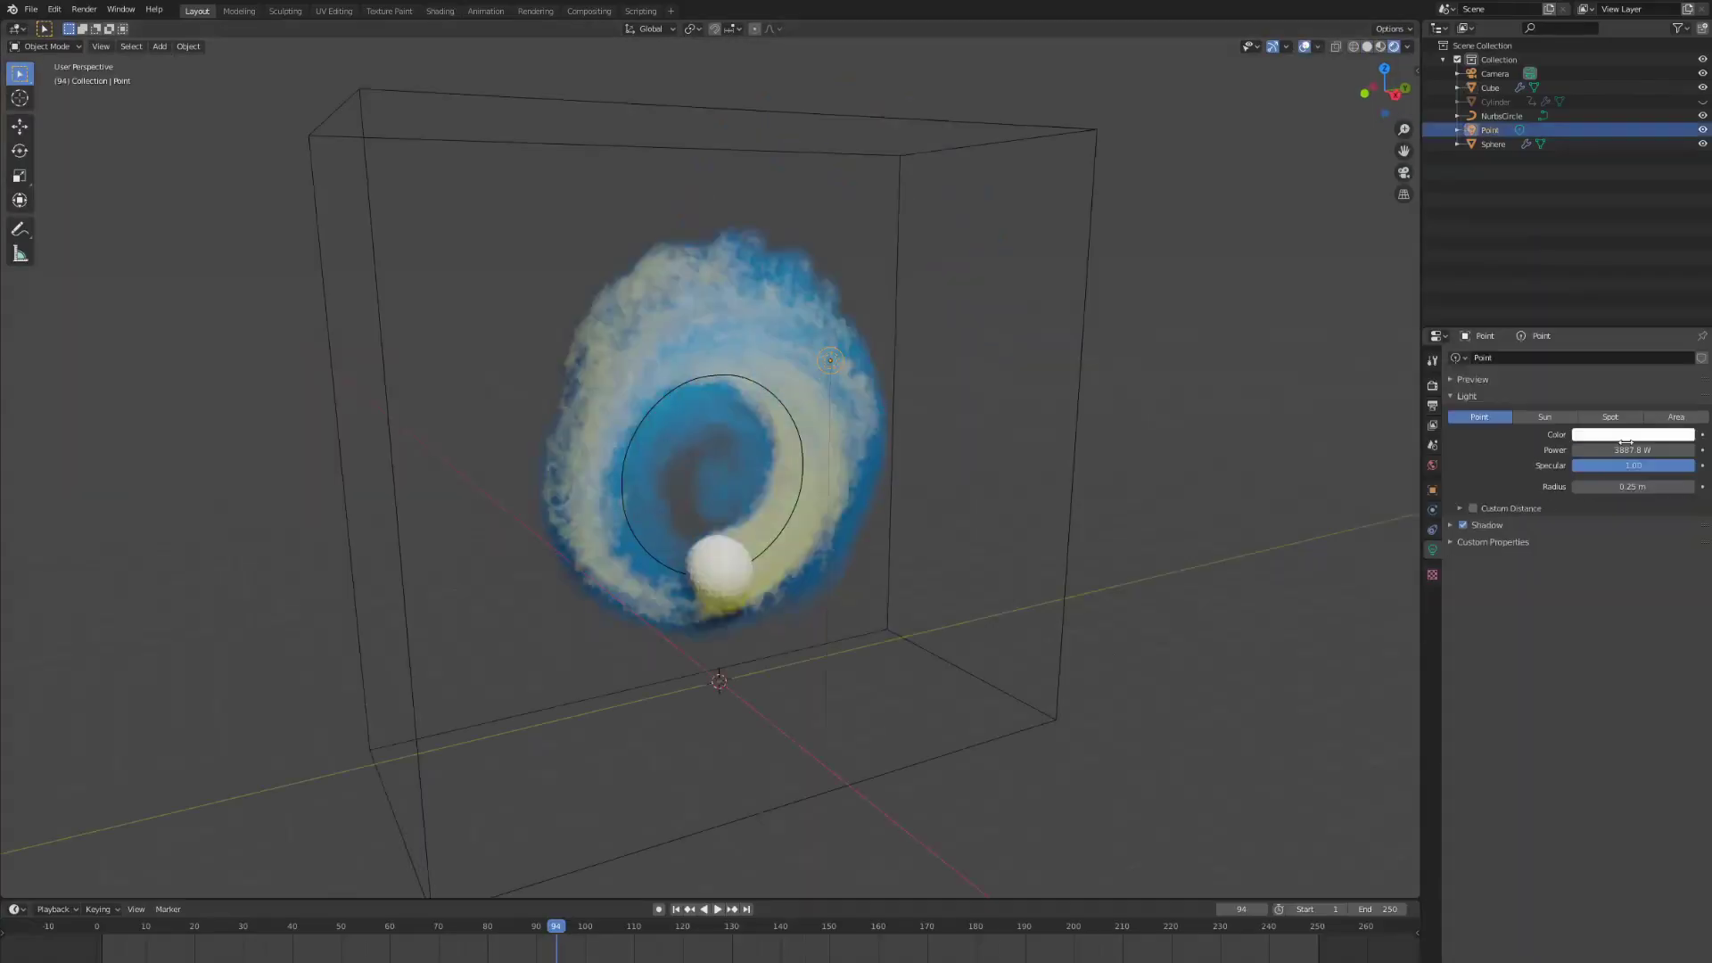
Step: Change the point light's colour to tint the scene
drag(1627, 290, 1612, 314)
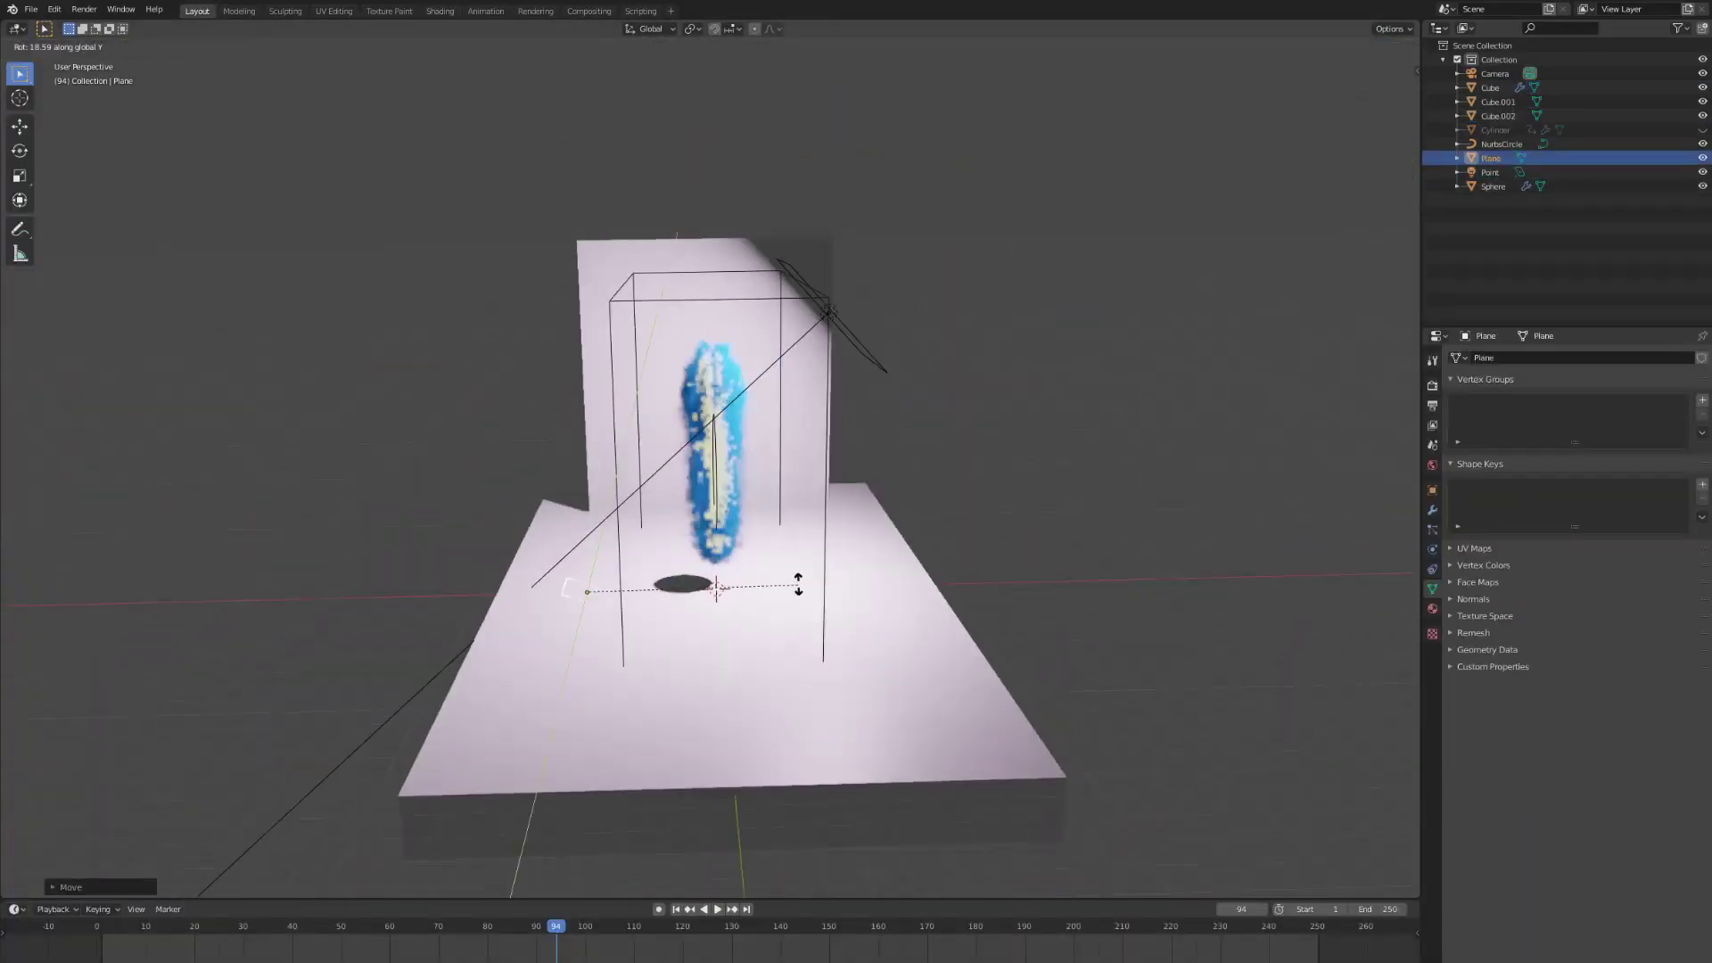